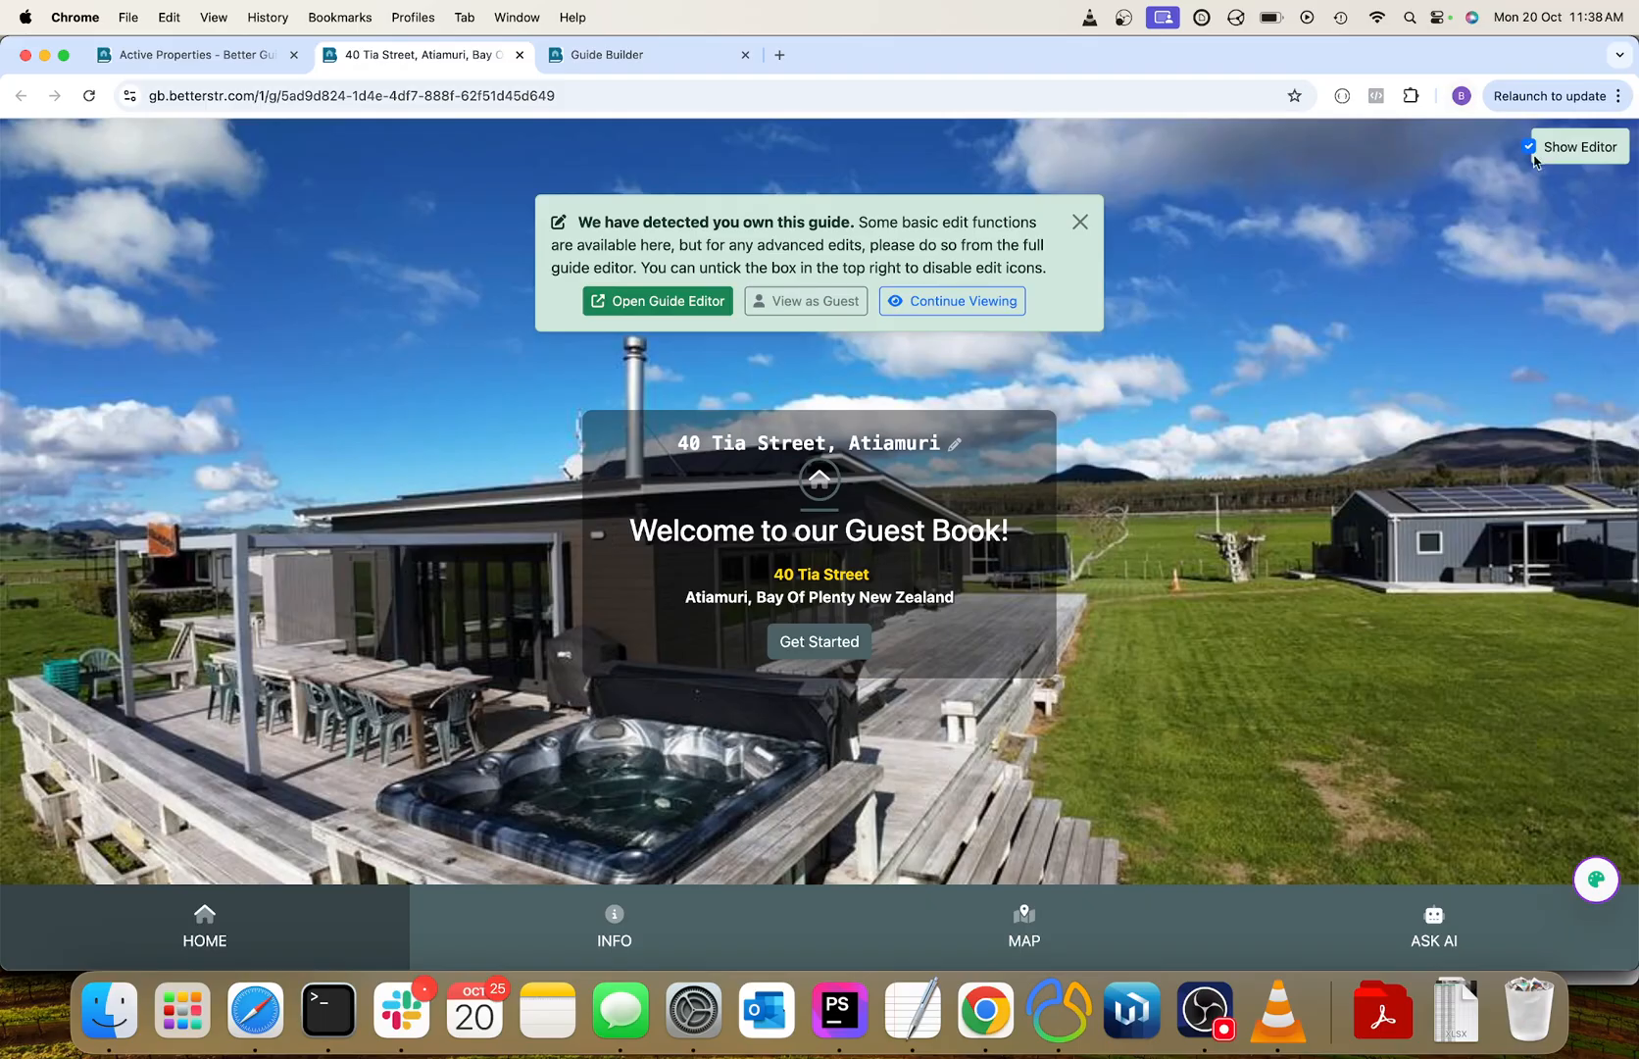
Dismiss the guide ownership notice, leave the title unedited, and open the guest book contents from the welcome page.
left_click(953, 302)
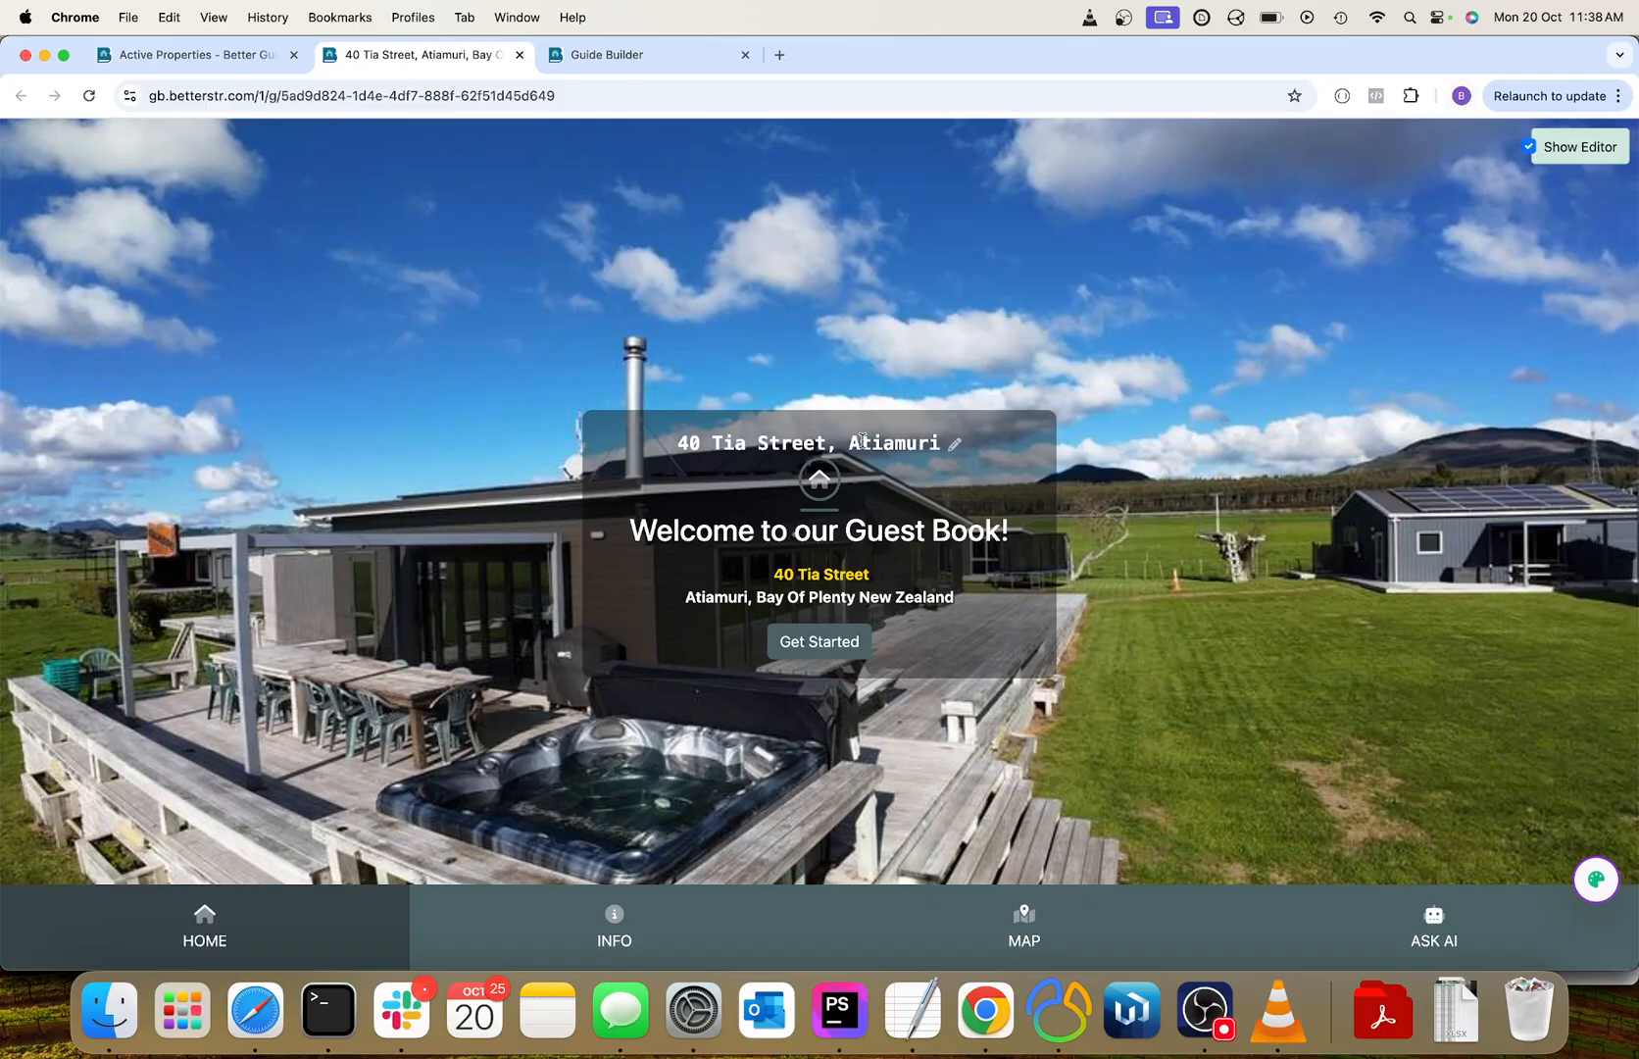
left_click(954, 451)
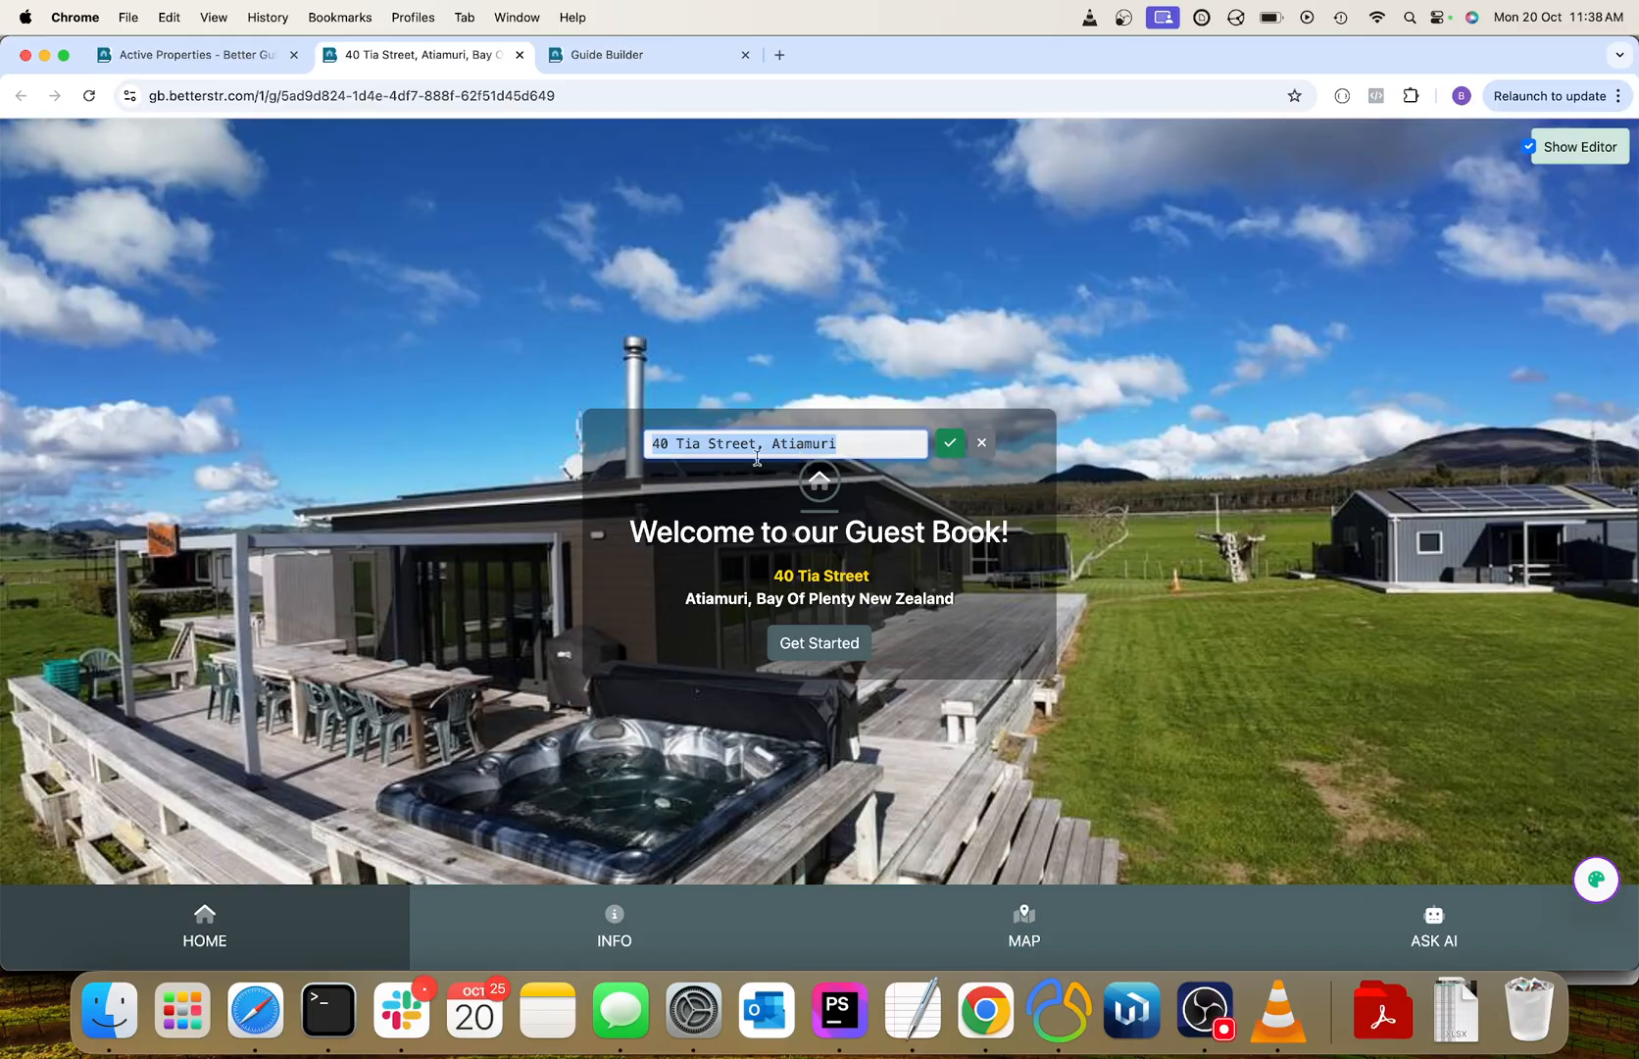
left_click(983, 446)
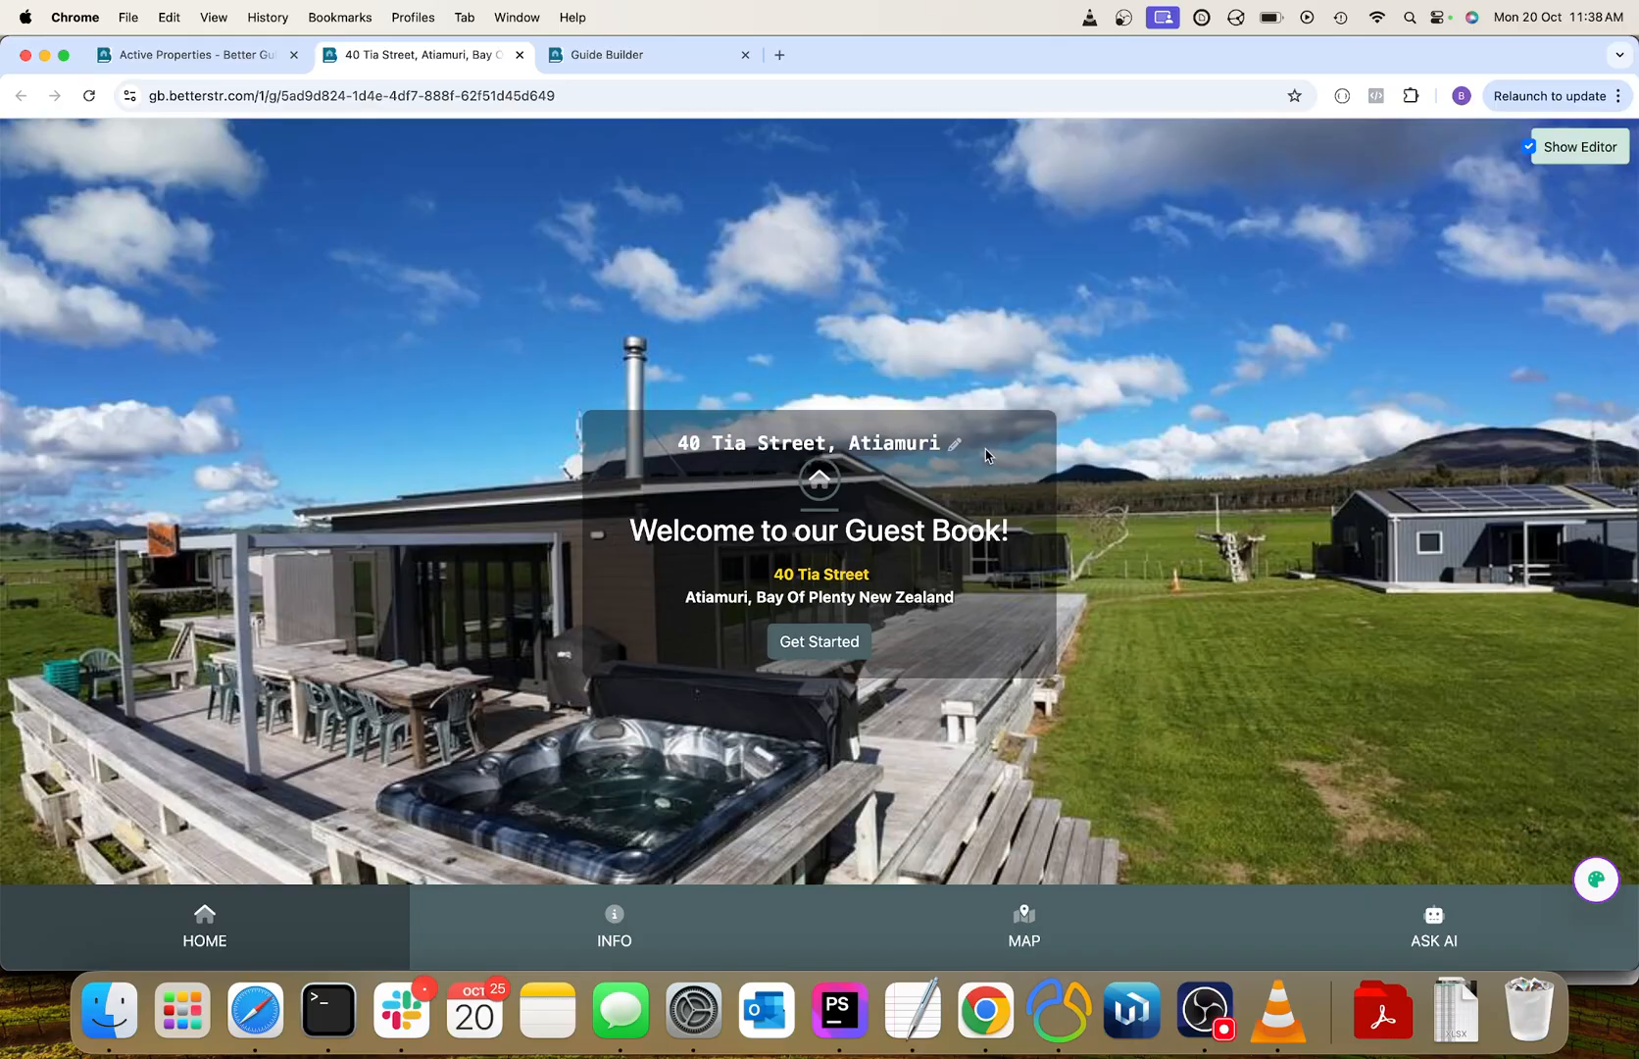
left_click(832, 643)
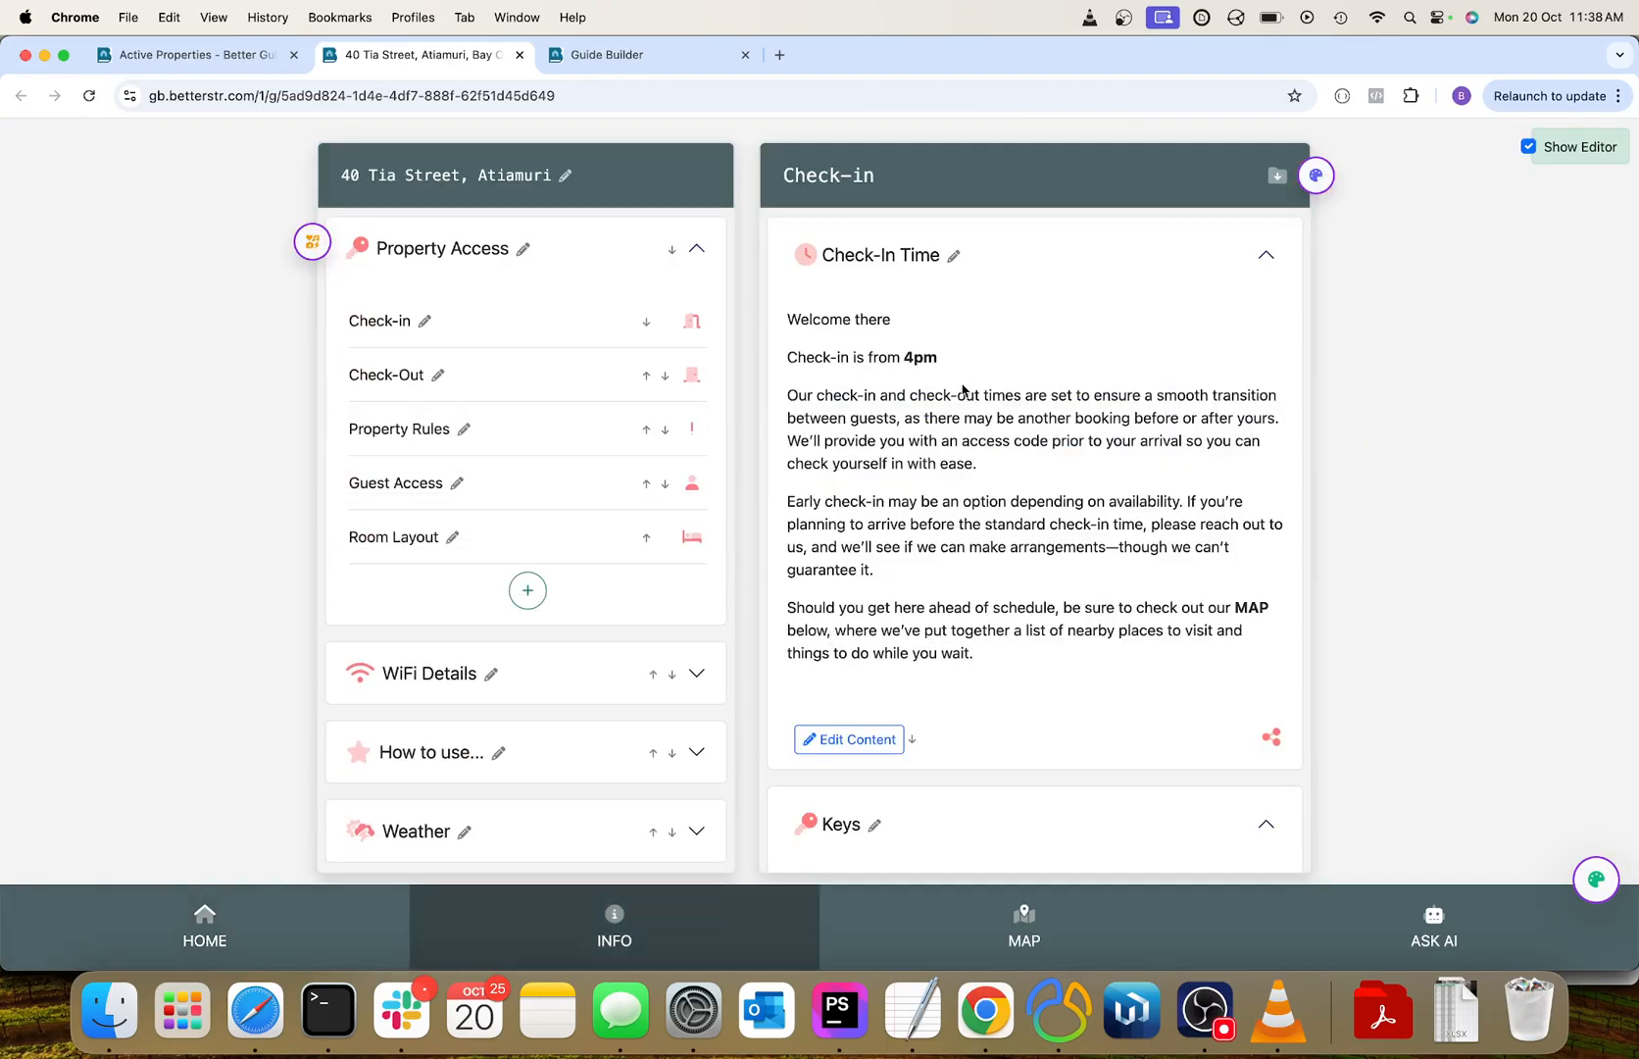
Set the guide's header color to red, RGB 230, 51, 51, in the header customization.
left_click(1317, 178)
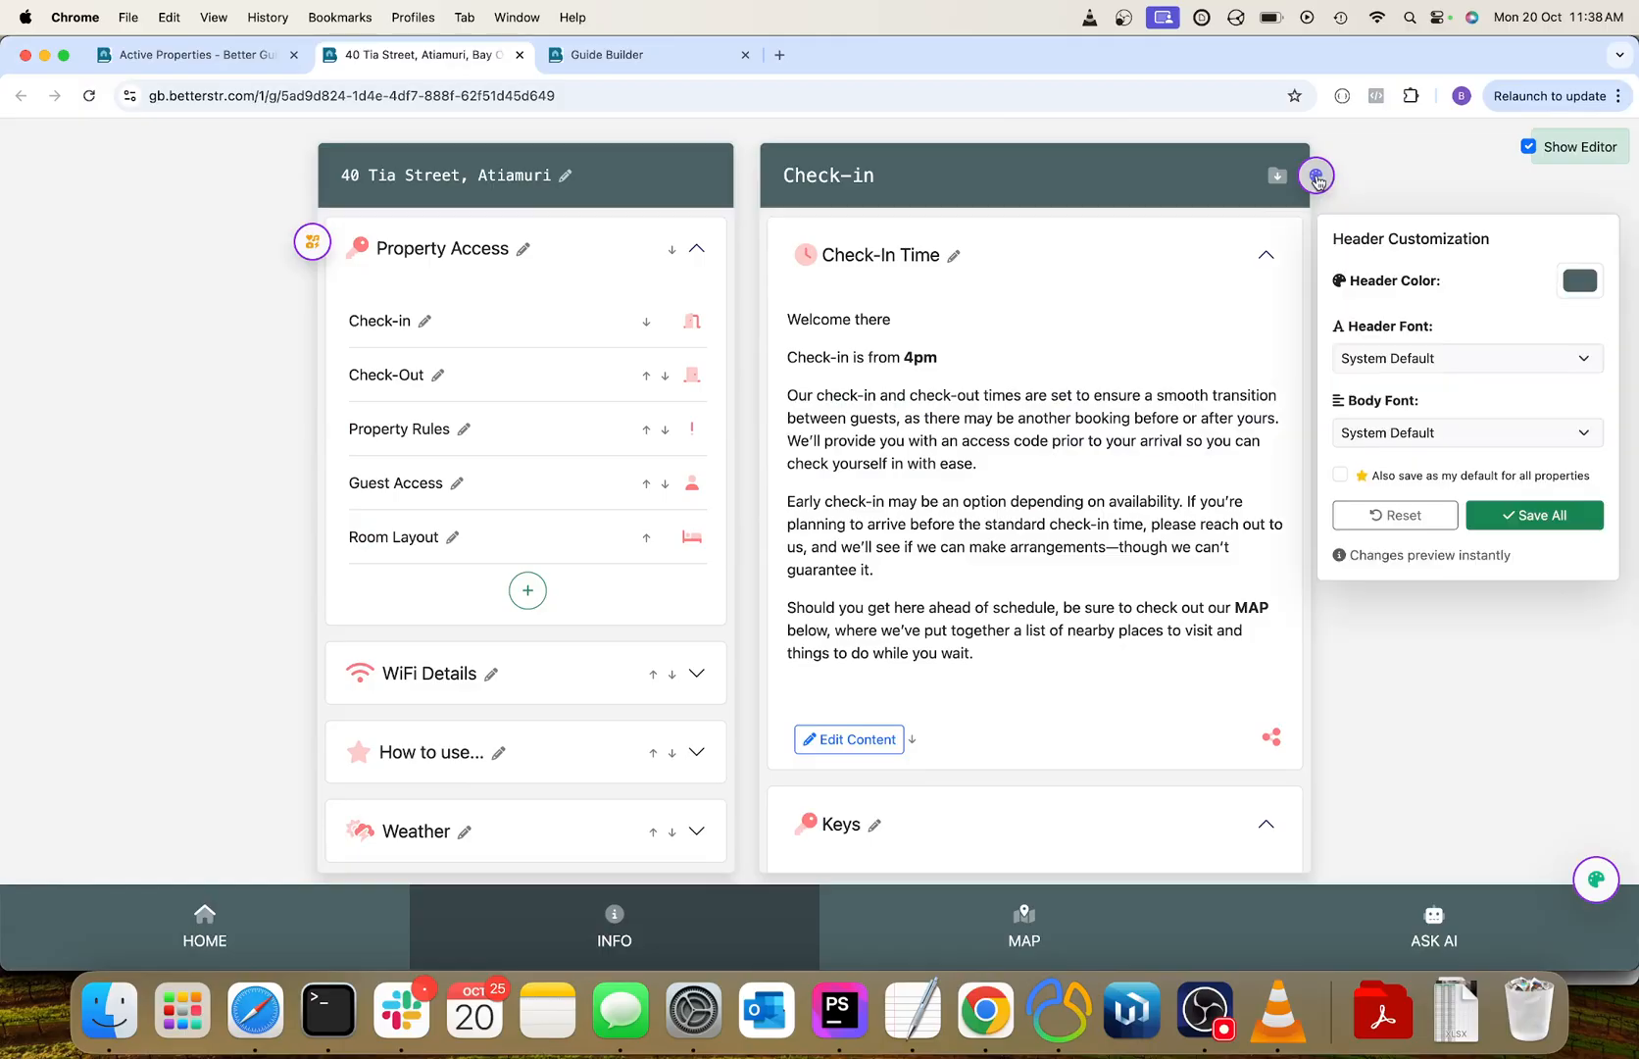
left_click(1569, 292)
left_click(1528, 335)
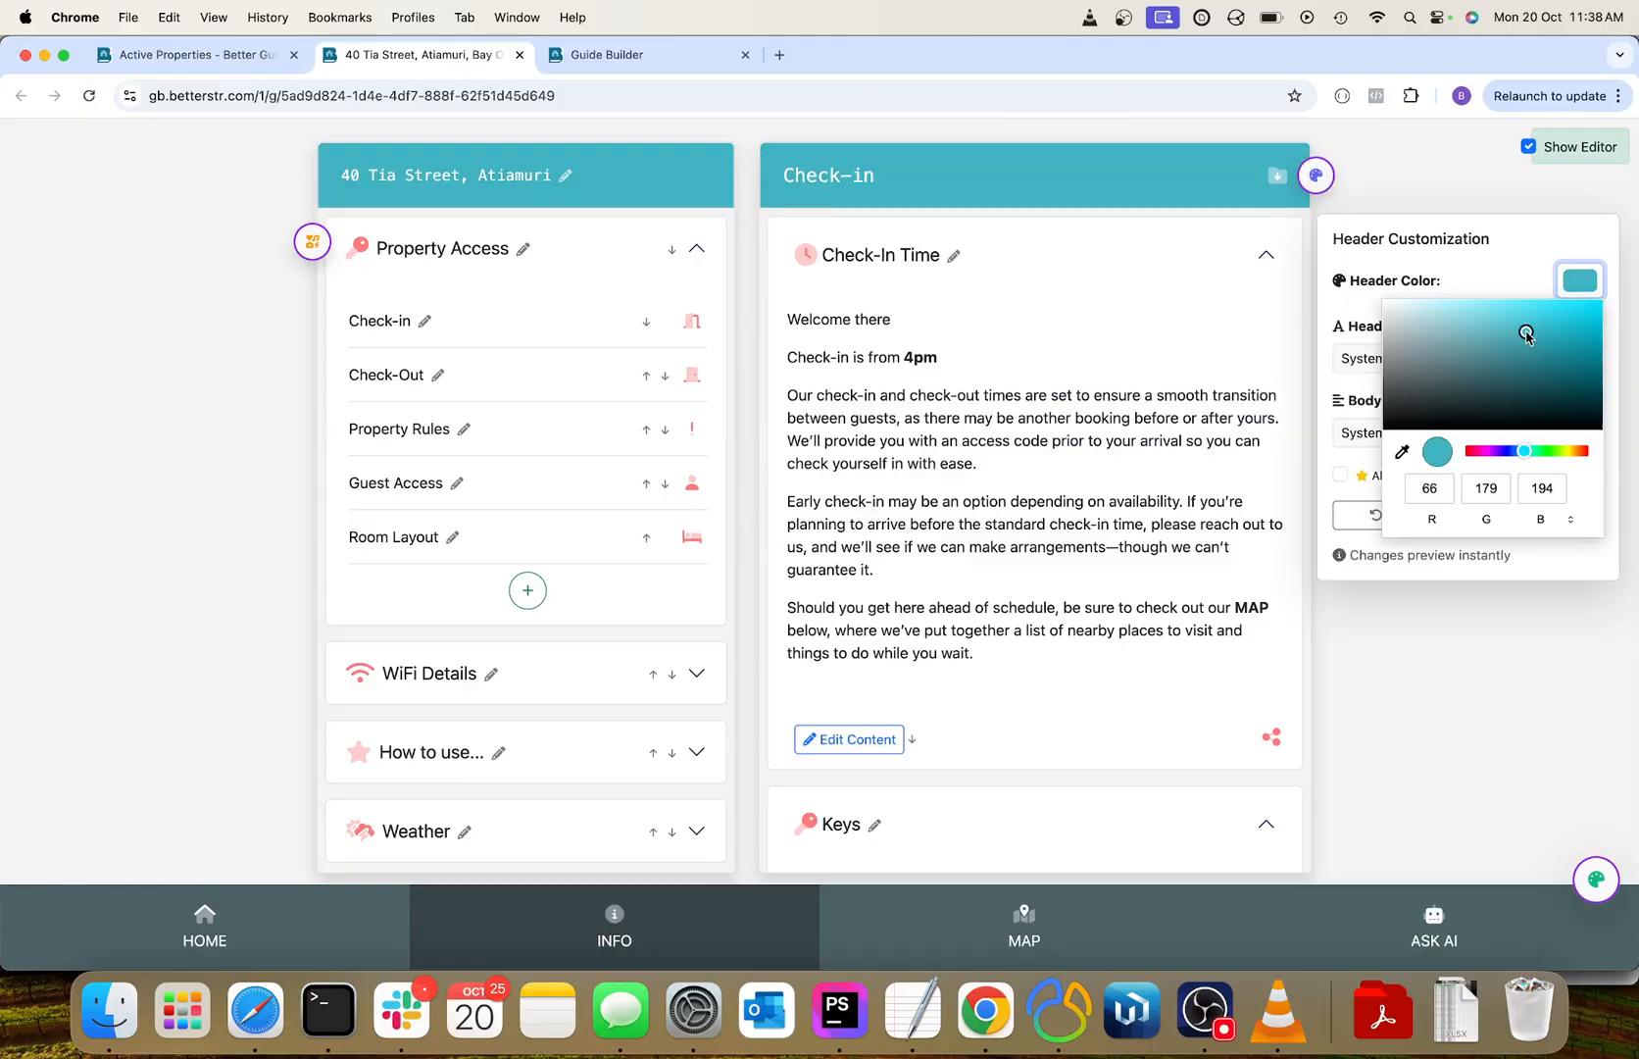
left_click(1524, 317)
left_click_drag(1579, 458, 1590, 457)
left_click_drag(1587, 351, 1555, 316)
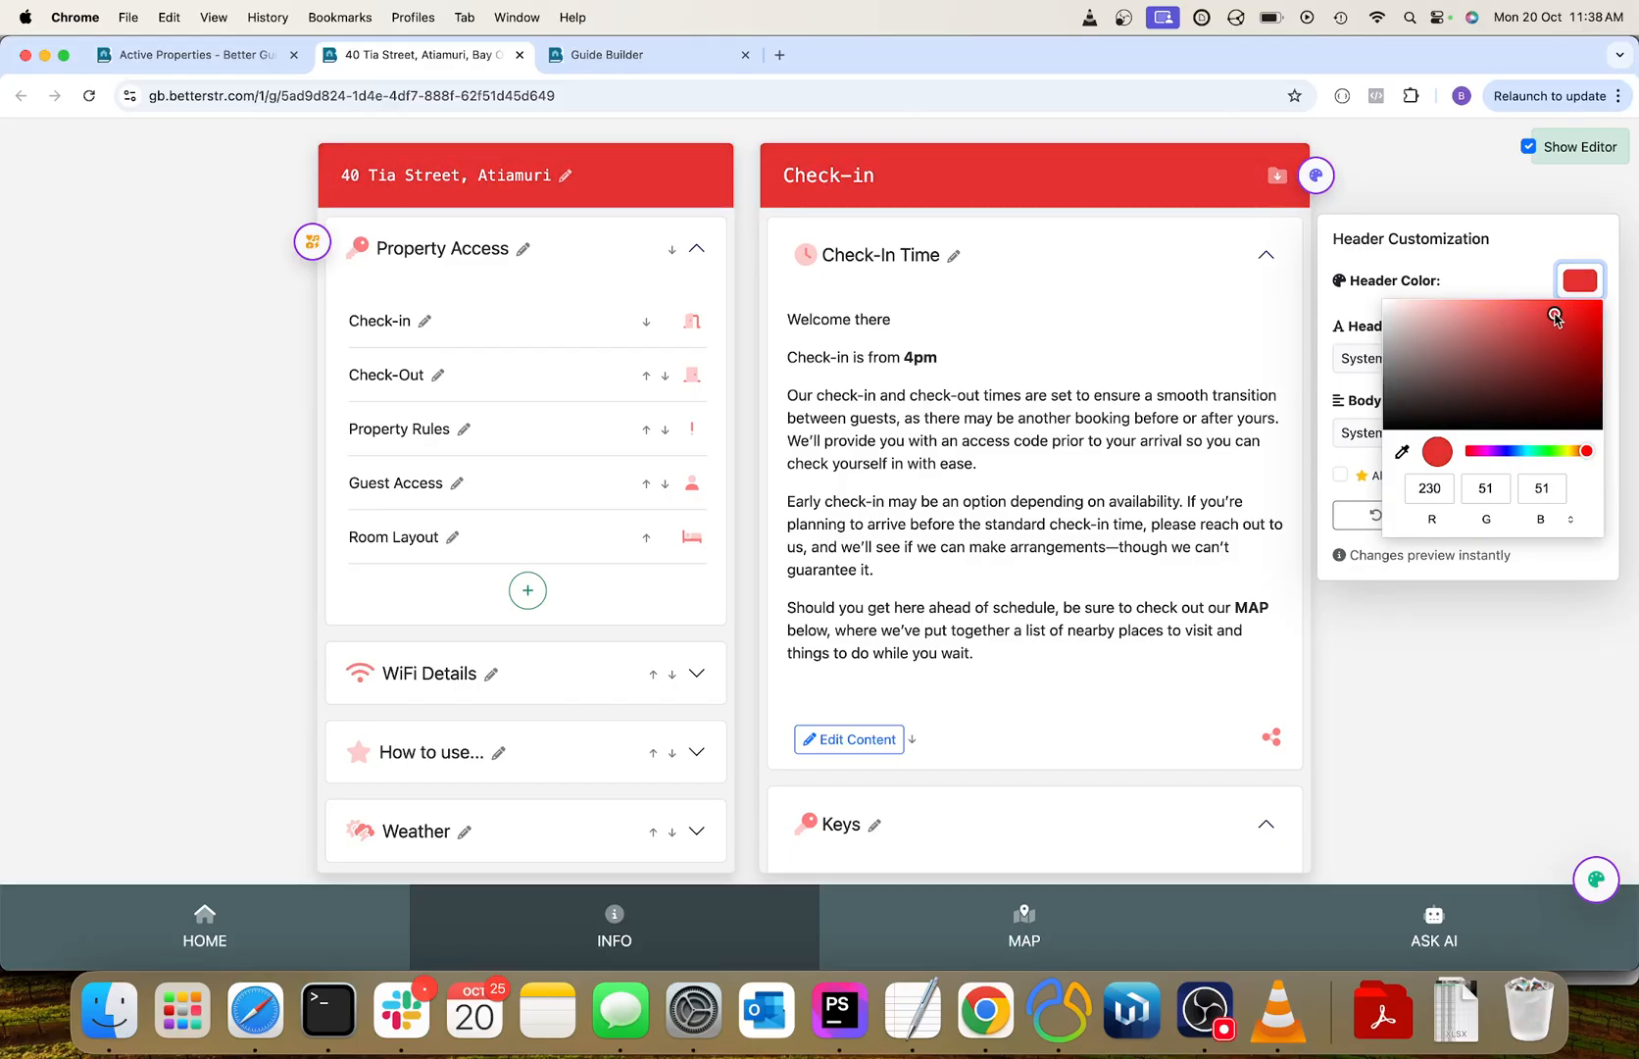
left_click(1349, 336)
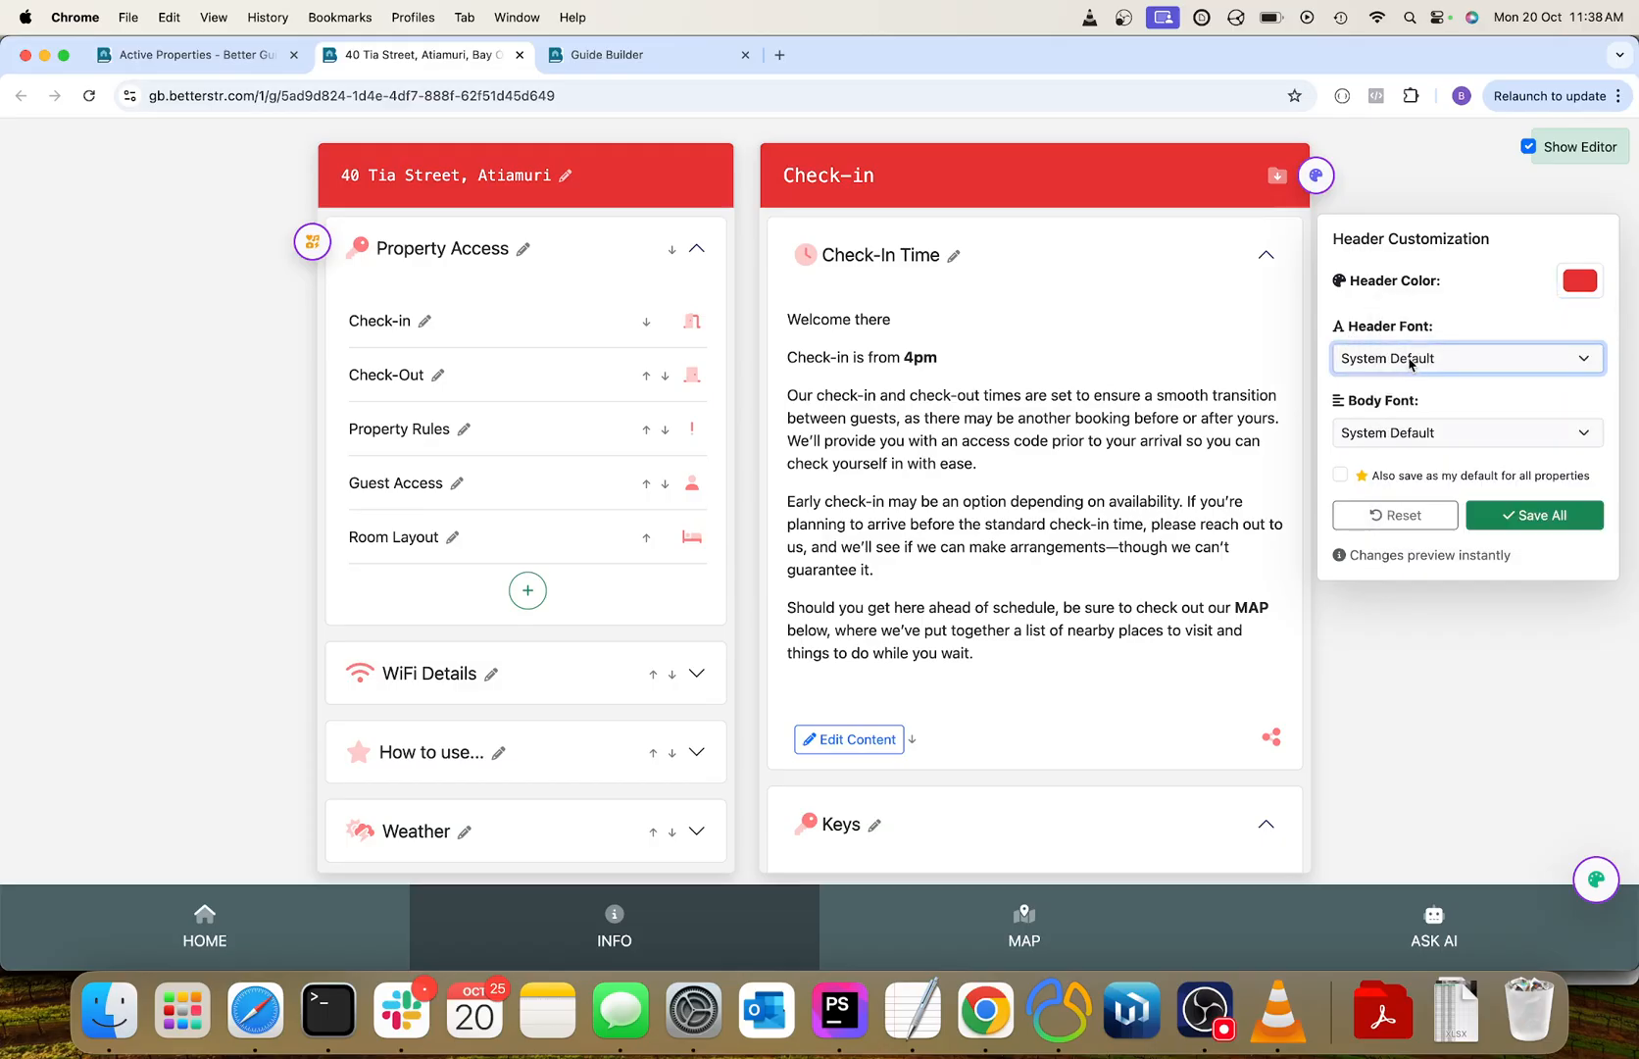
Try Playwrite US Modern as the header font, replace it with Pacifico from a Google Fonts search for "pac", and save the header customization.
left_click(1395, 361)
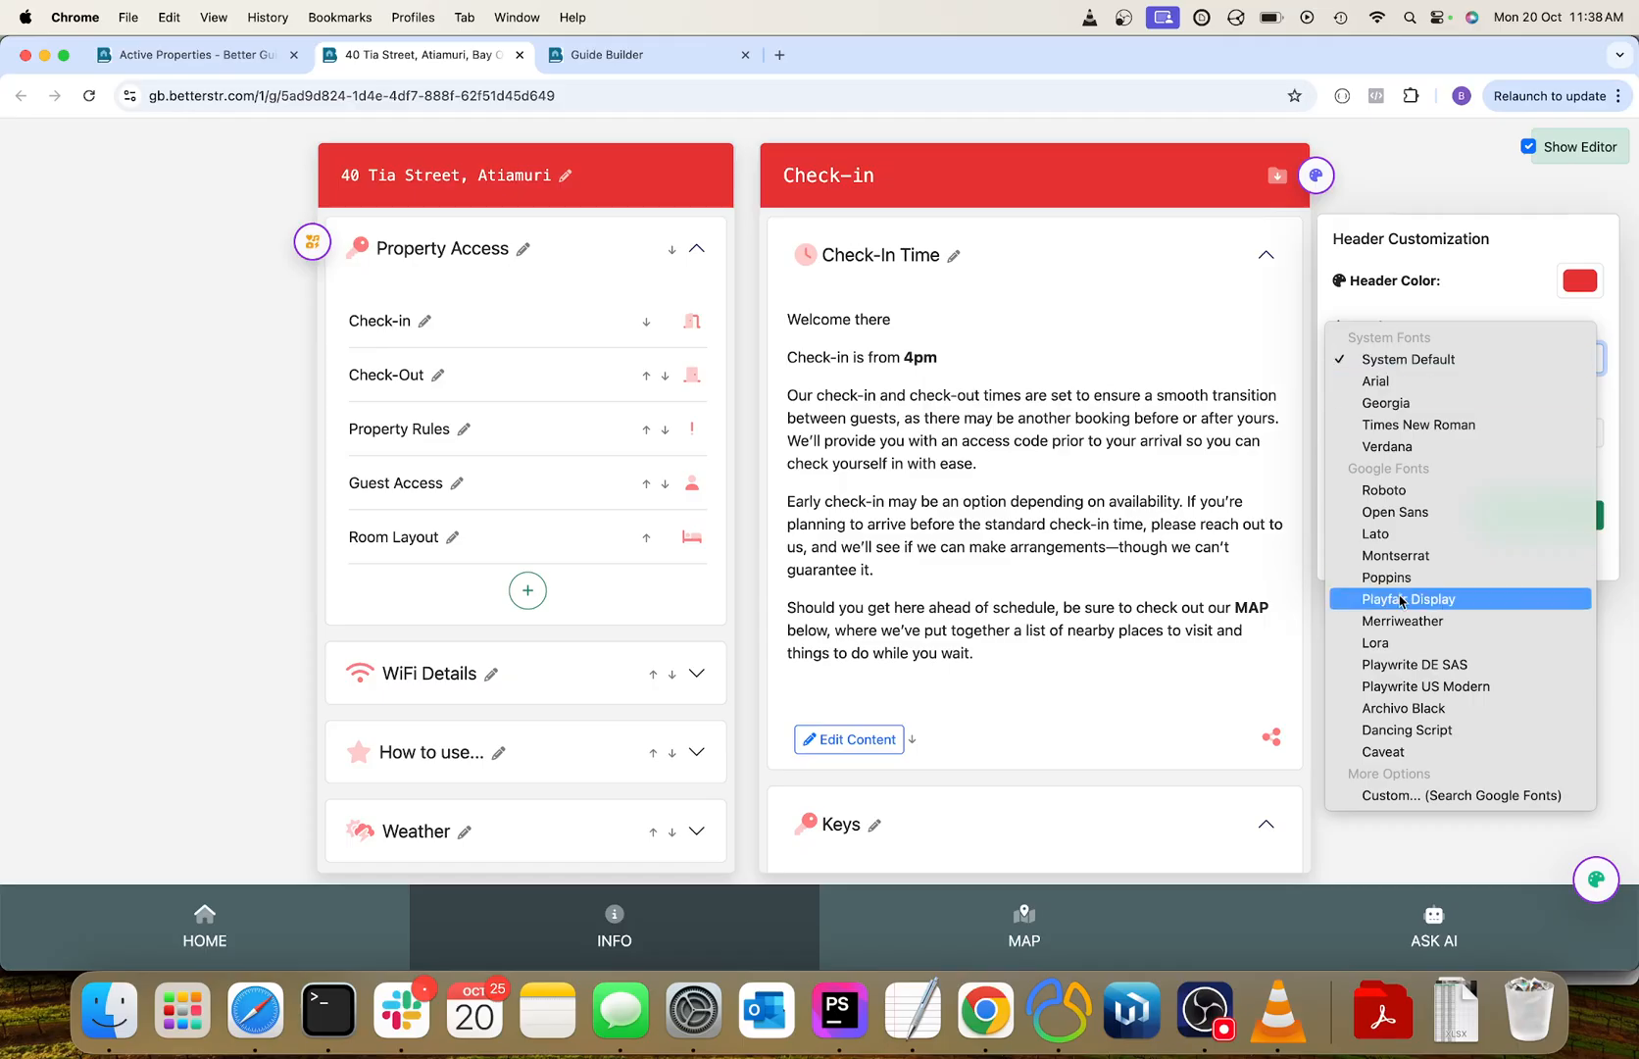
left_click(1422, 687)
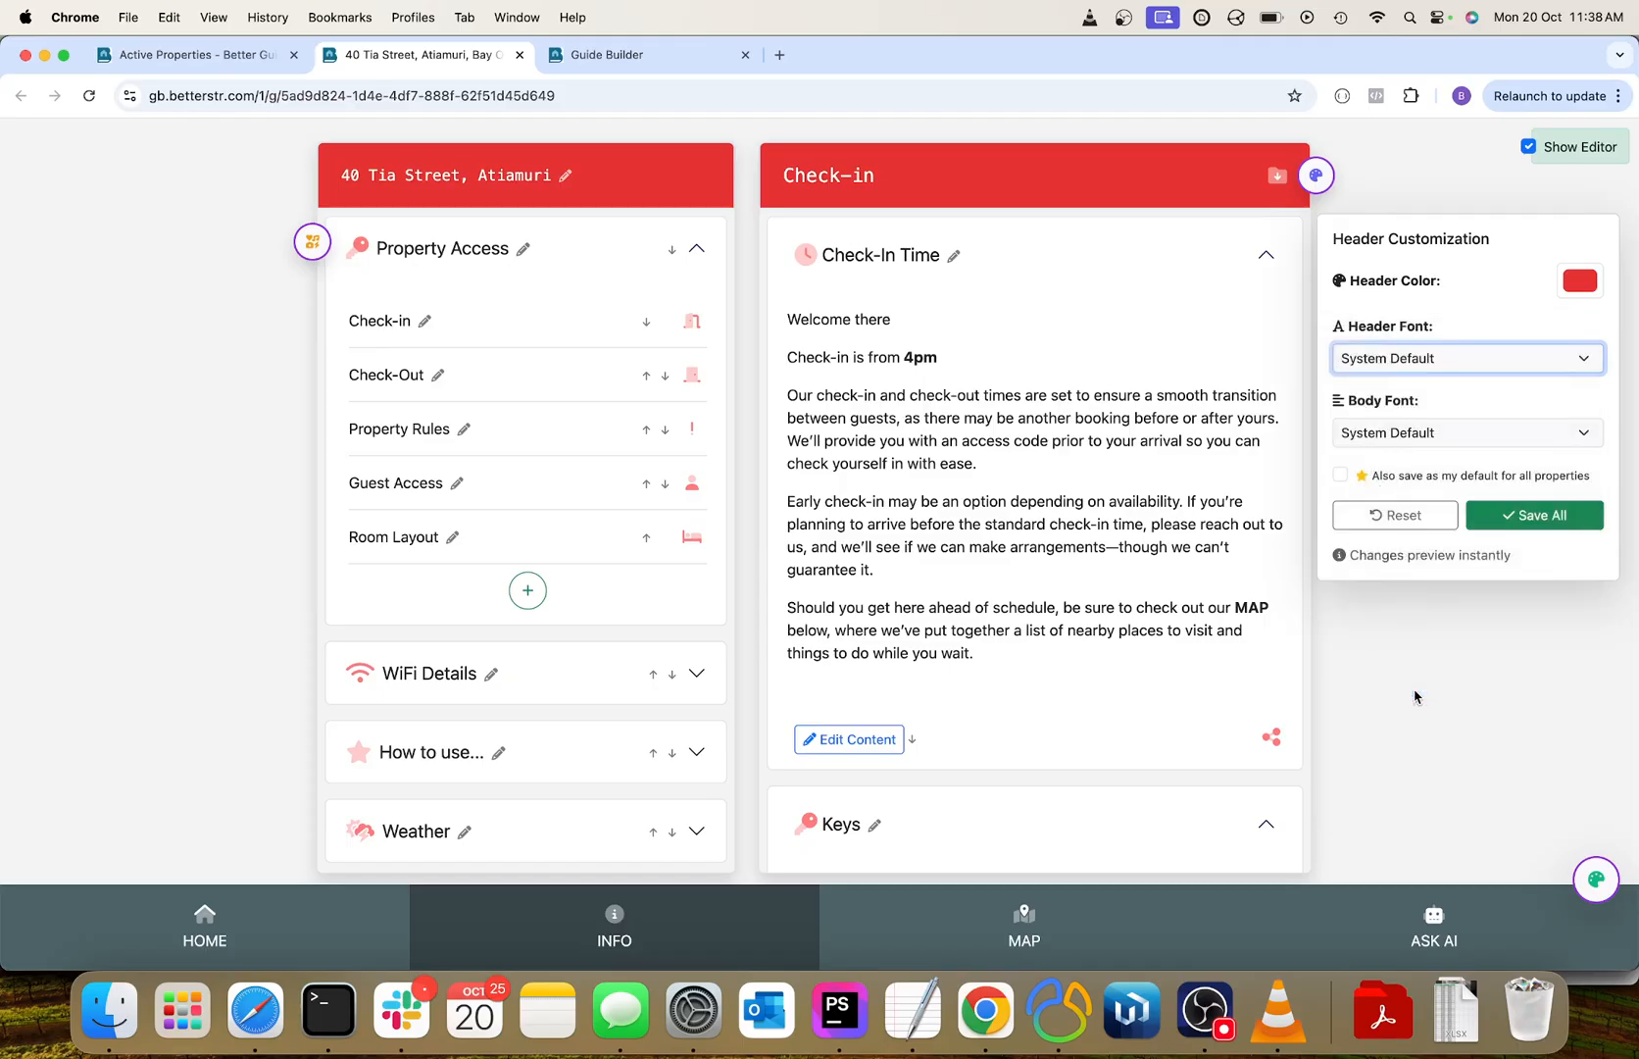
left_click(1443, 358)
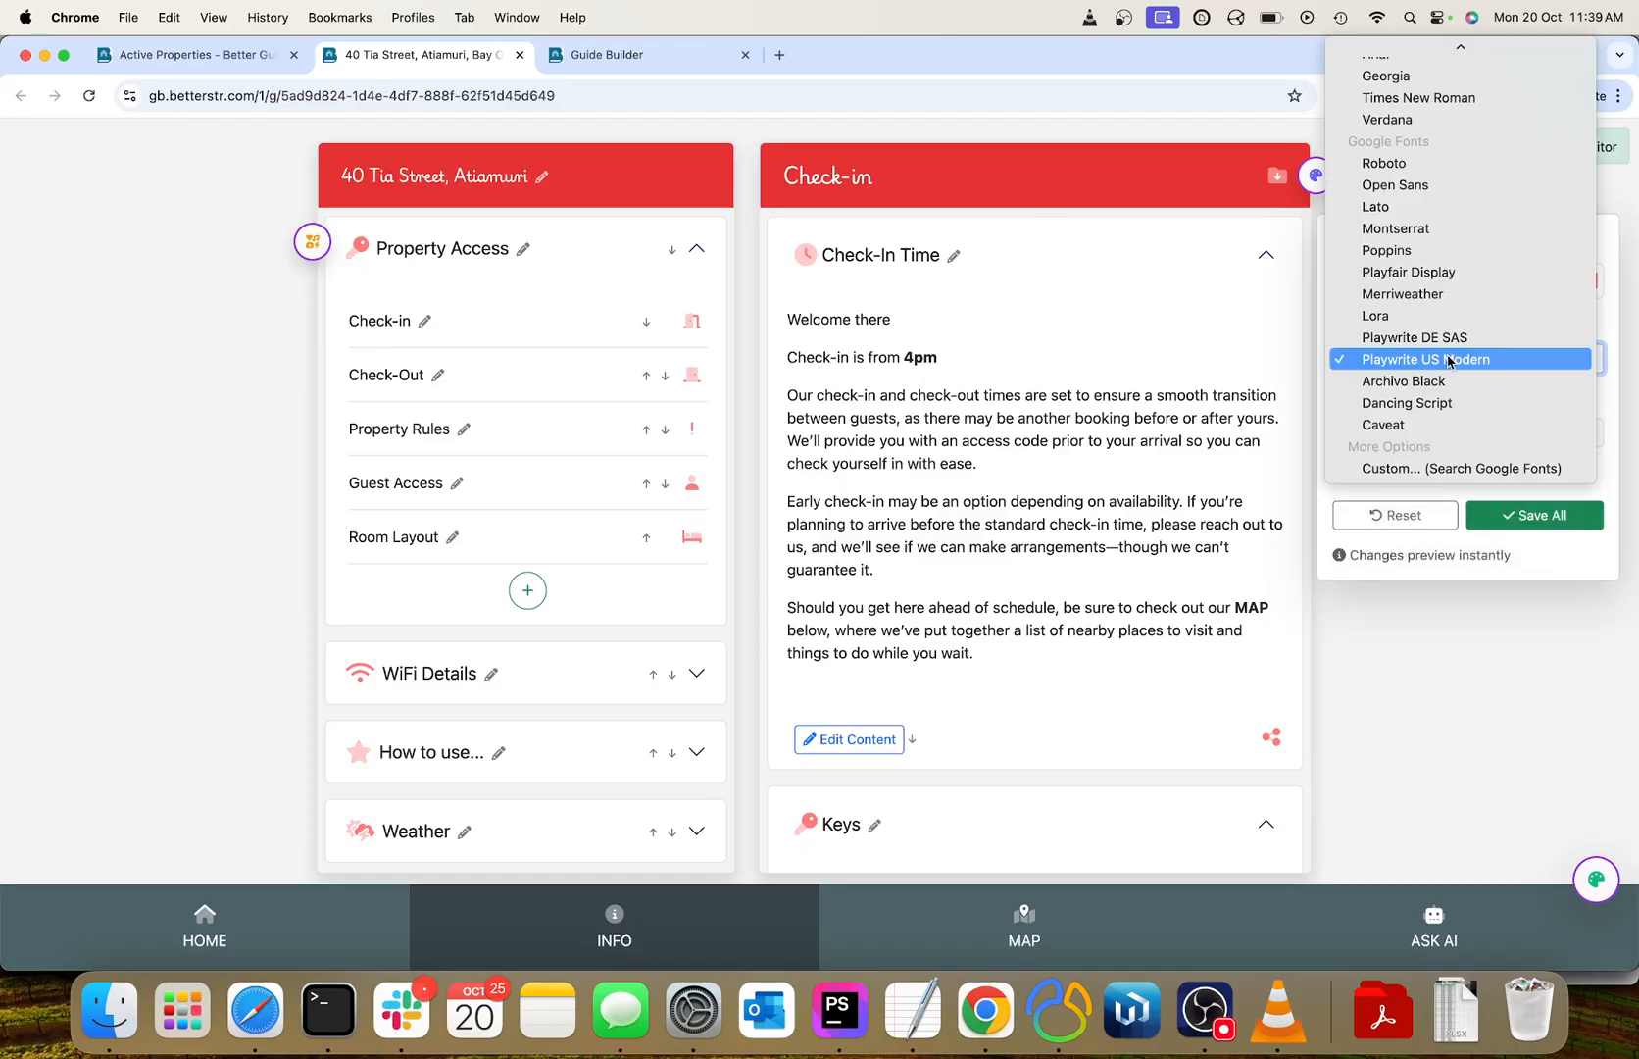
left_click(1417, 469)
left_click(696, 221)
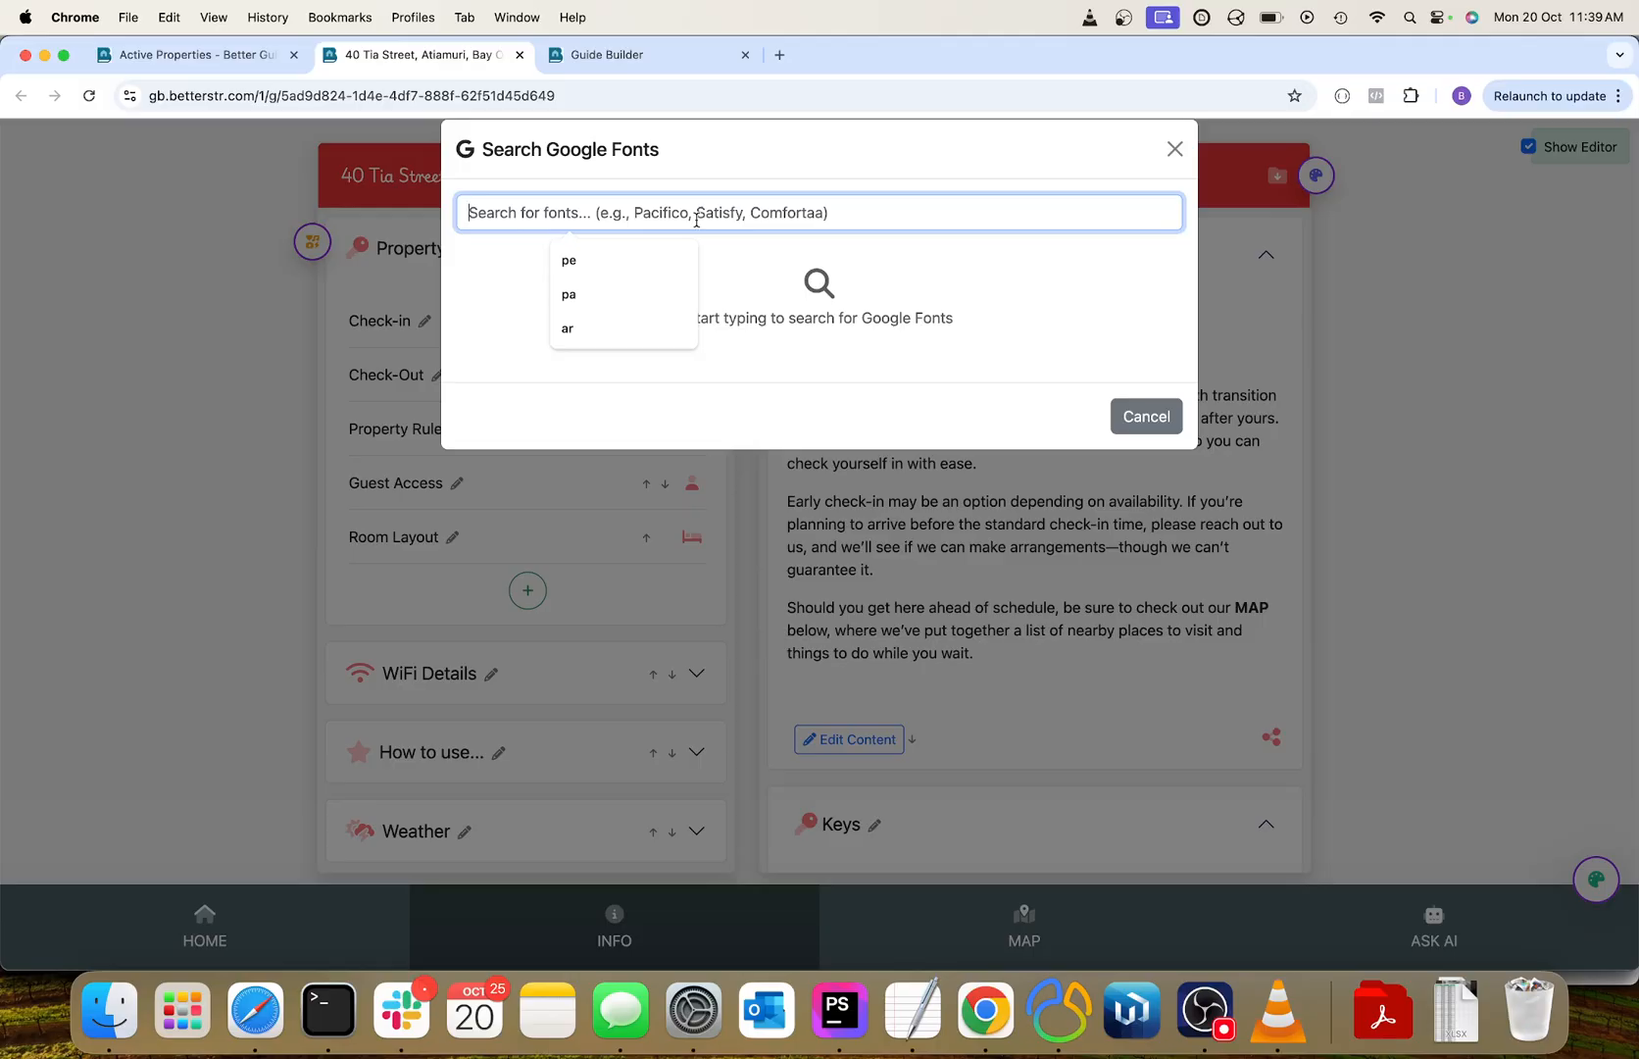
type("pac")
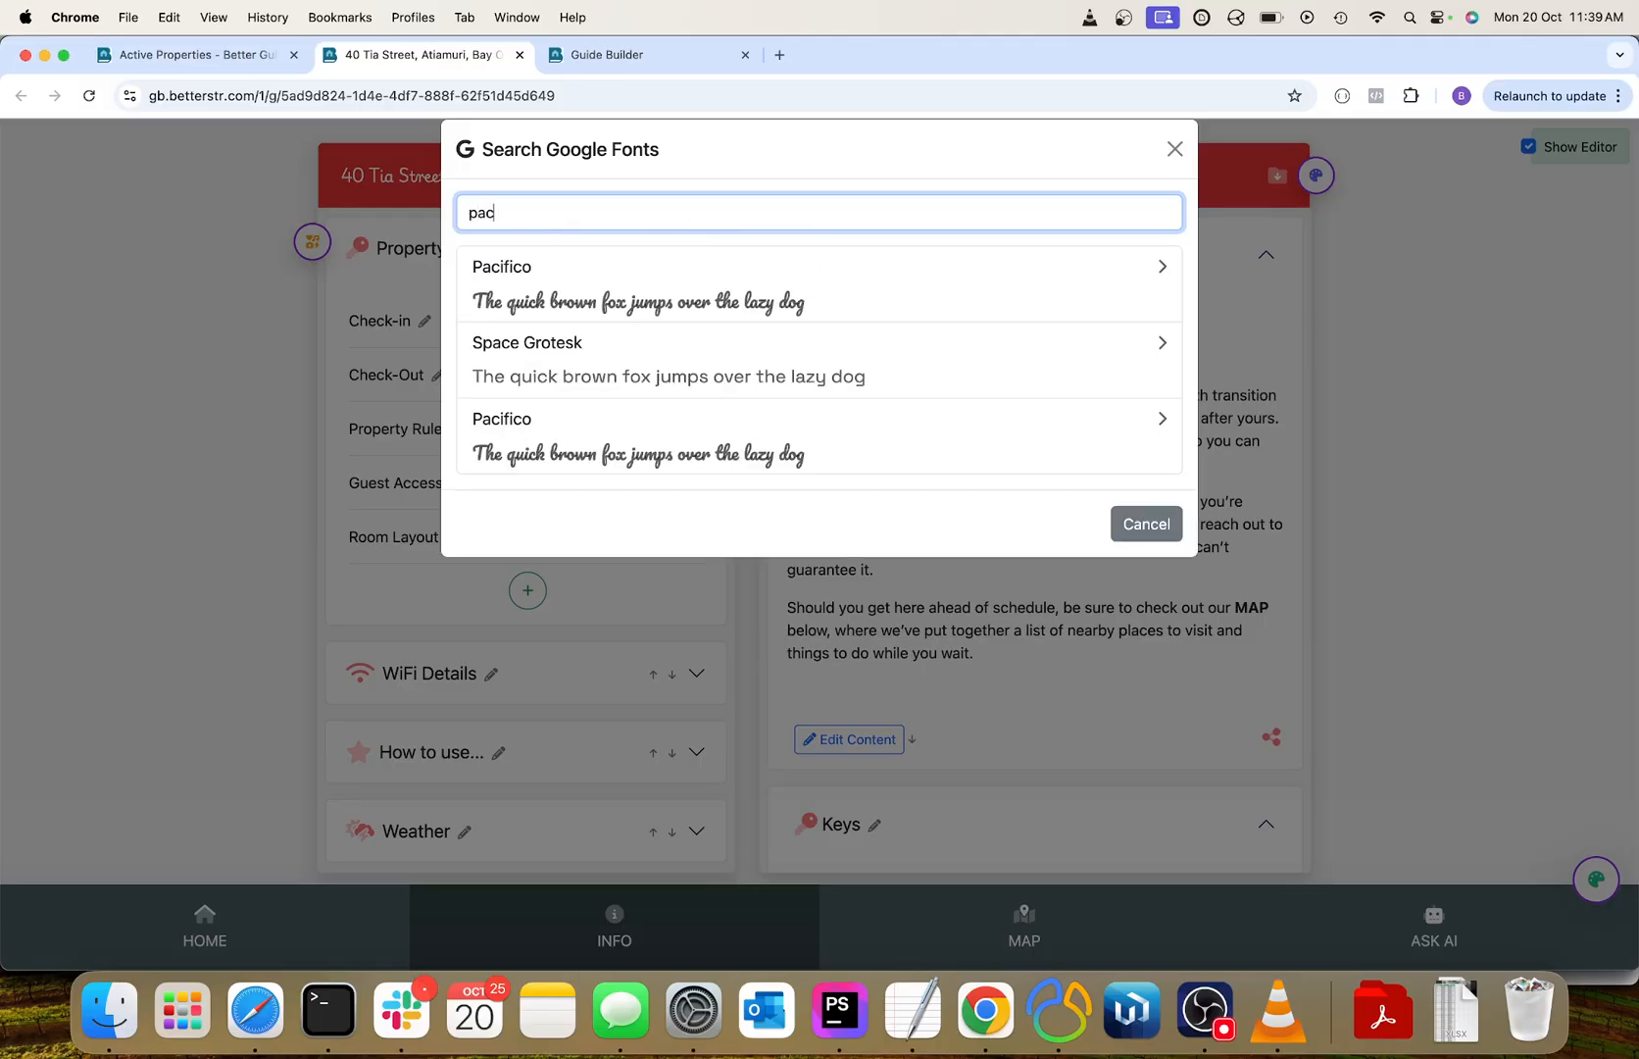
left_click(617, 451)
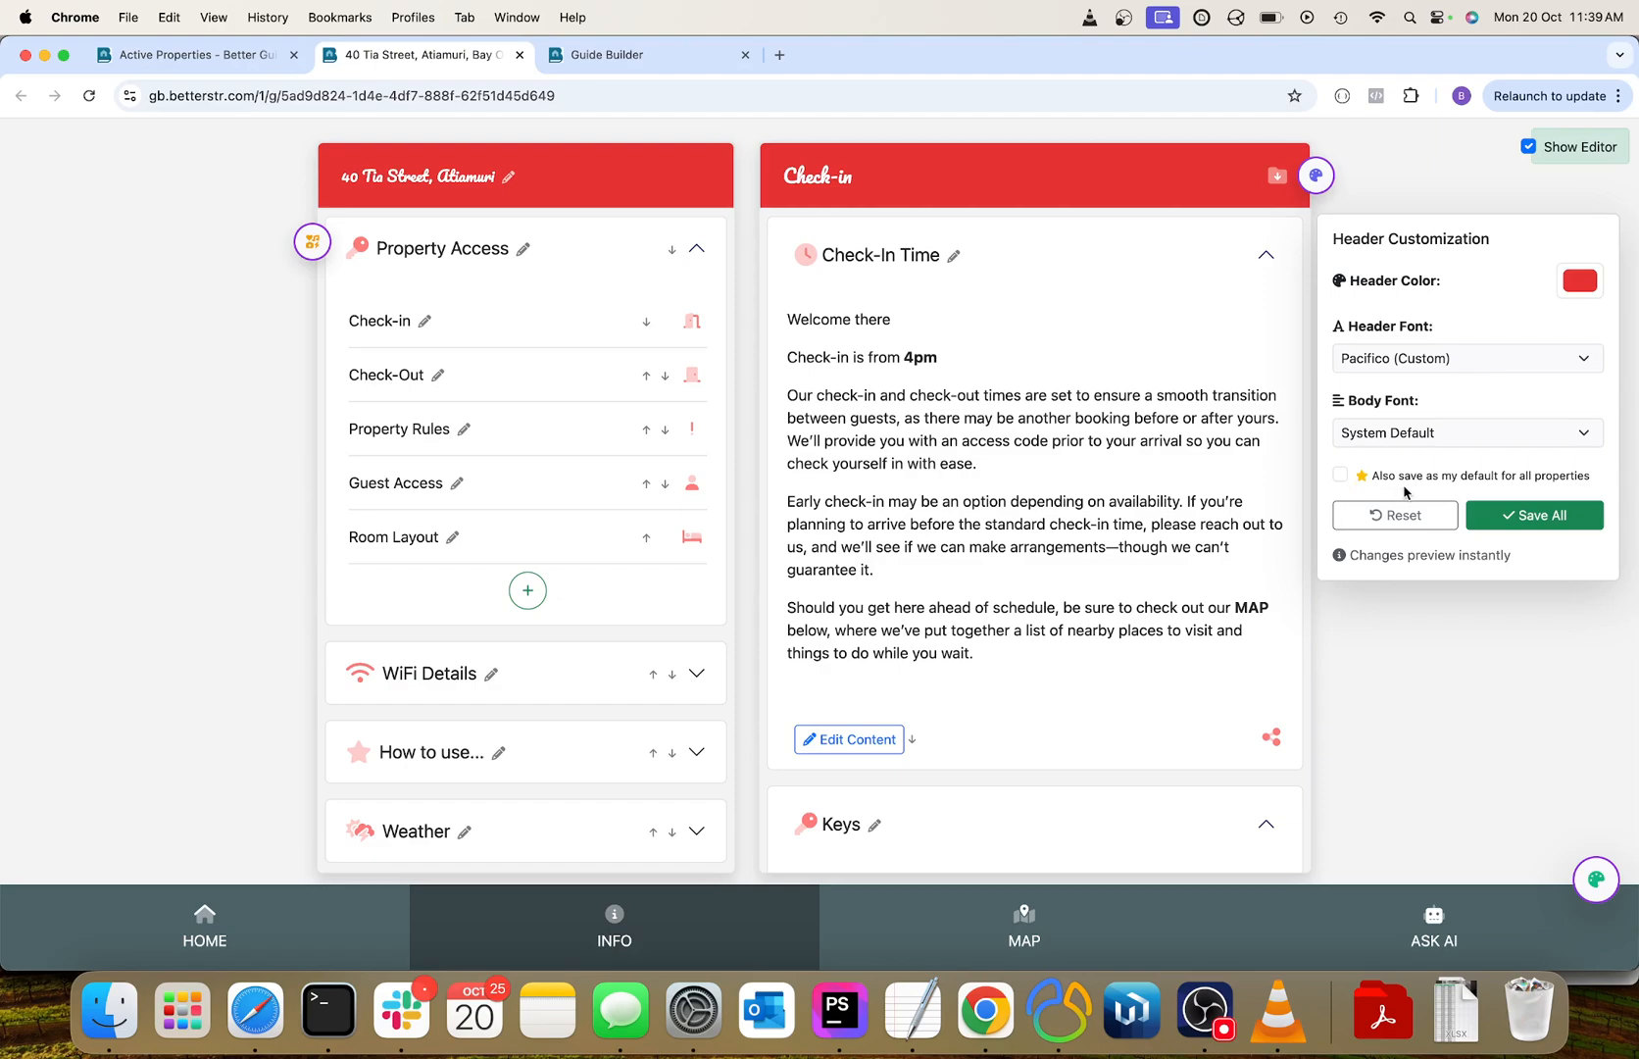
left_click(1527, 520)
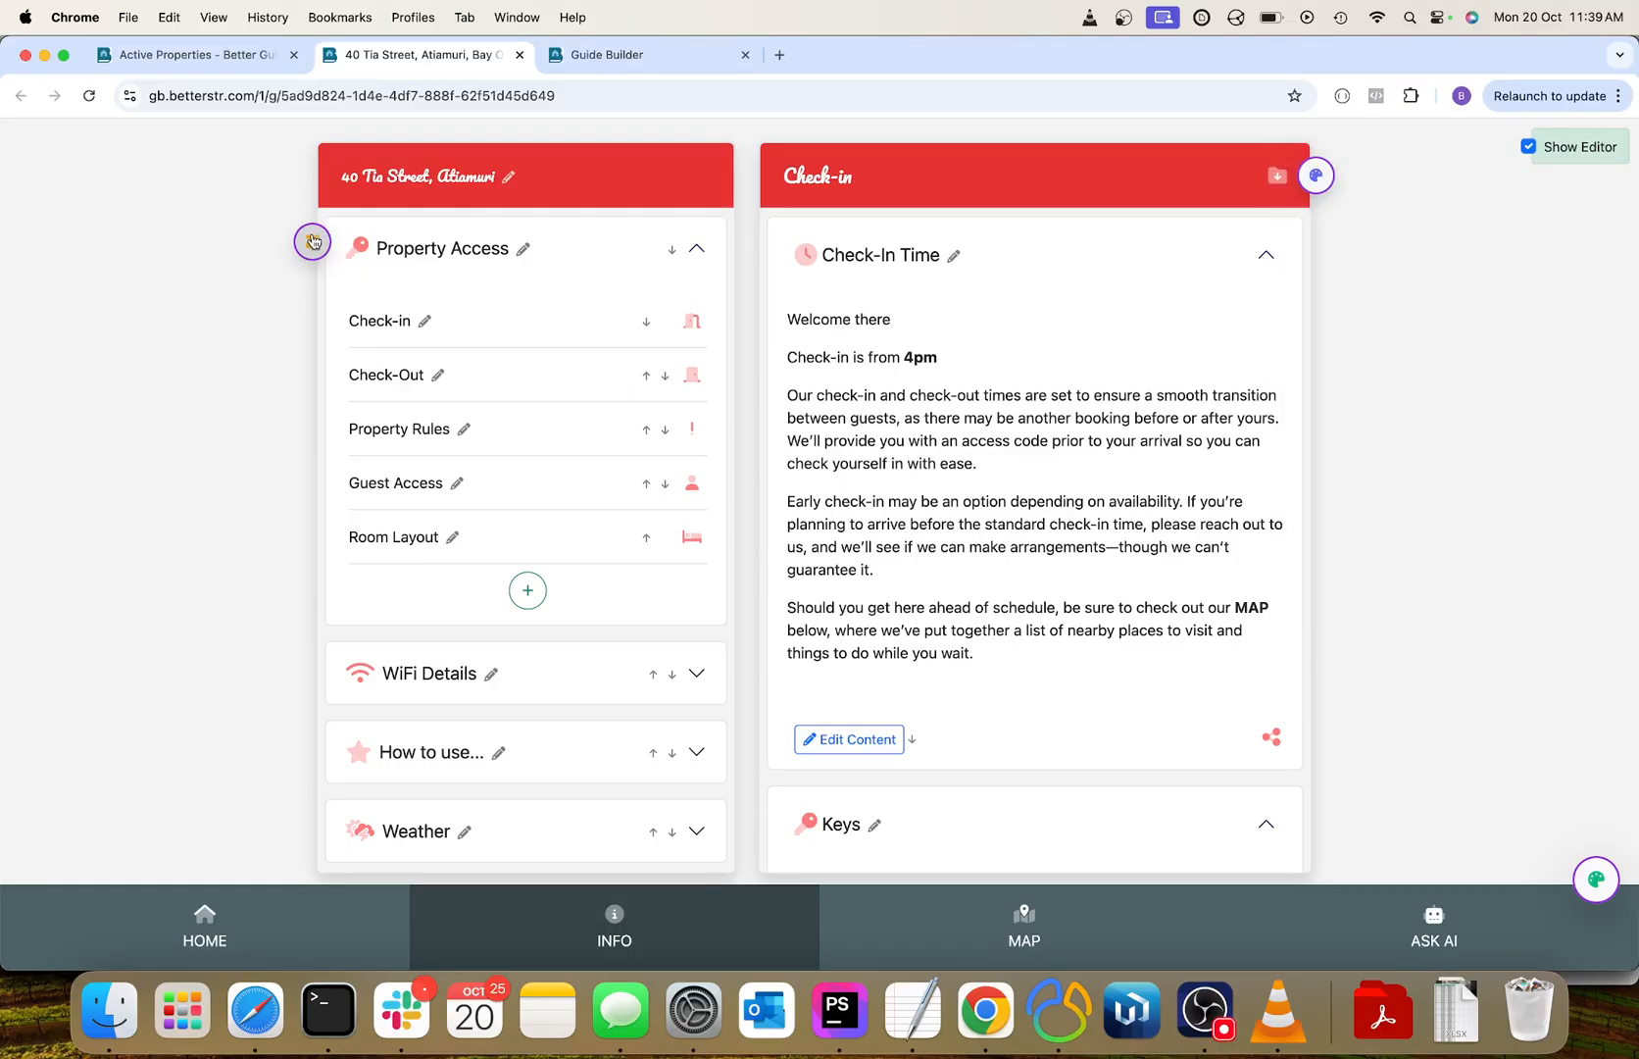
In the menu customization, try the Solid icon style and then set the style to Light.
left_click(313, 245)
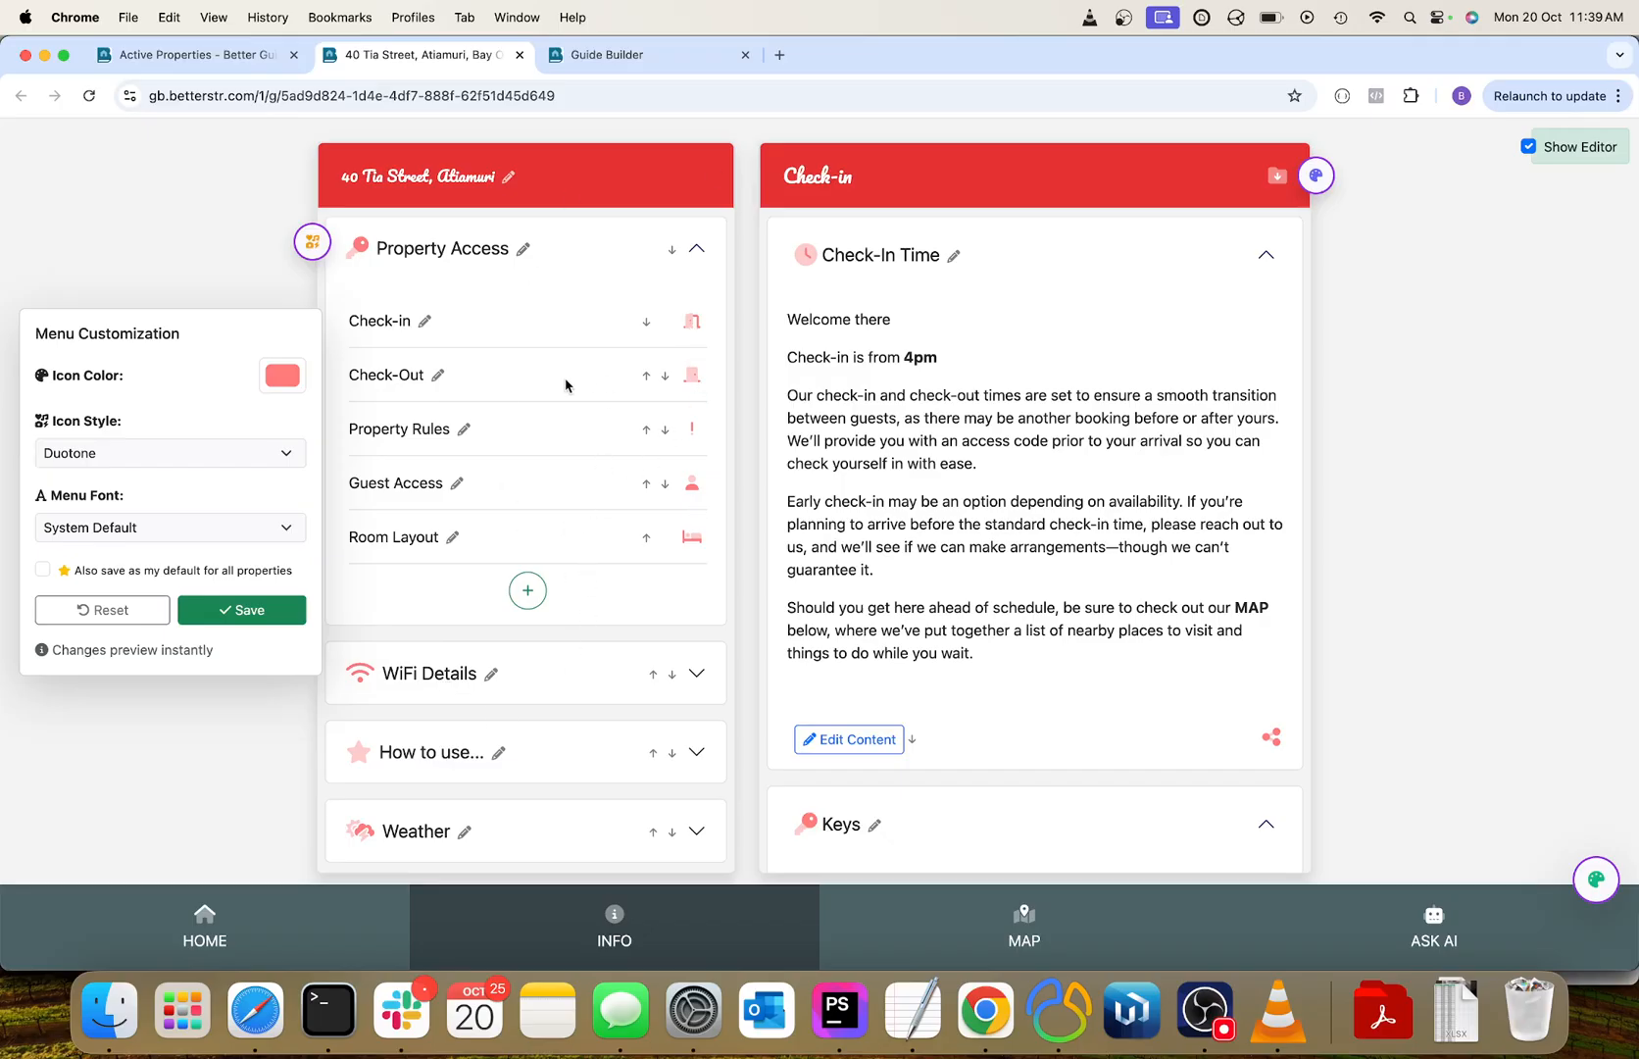
left_click(97, 457)
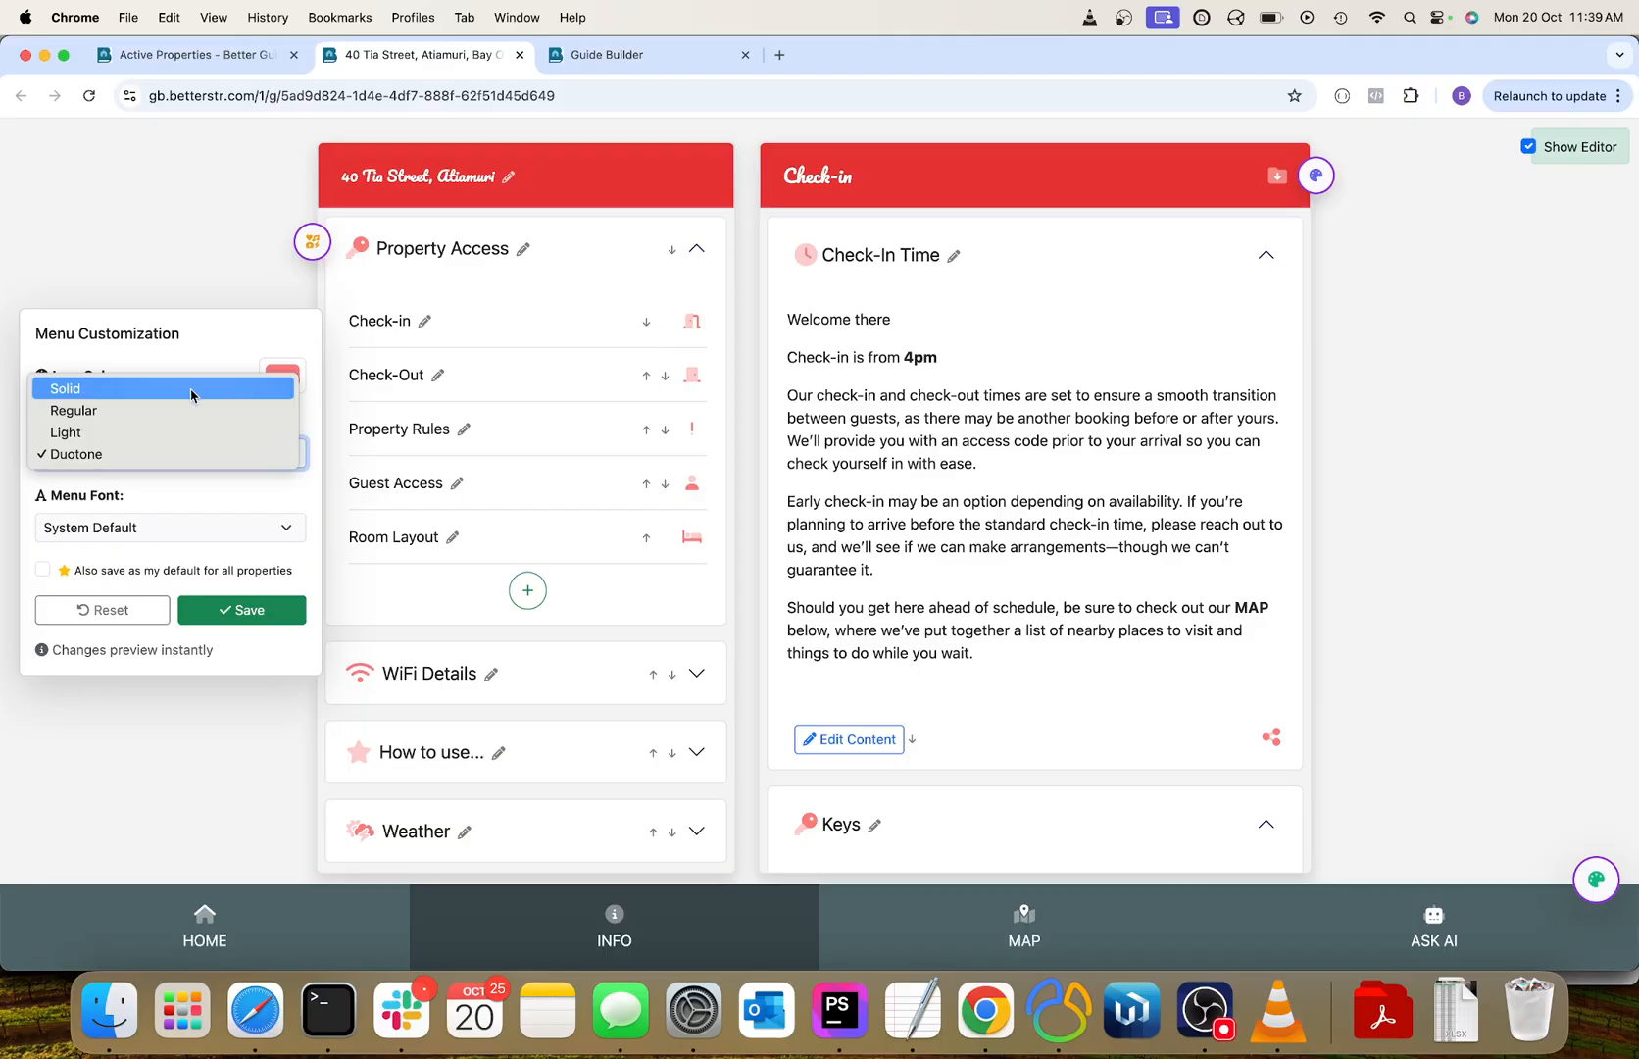
left_click(156, 390)
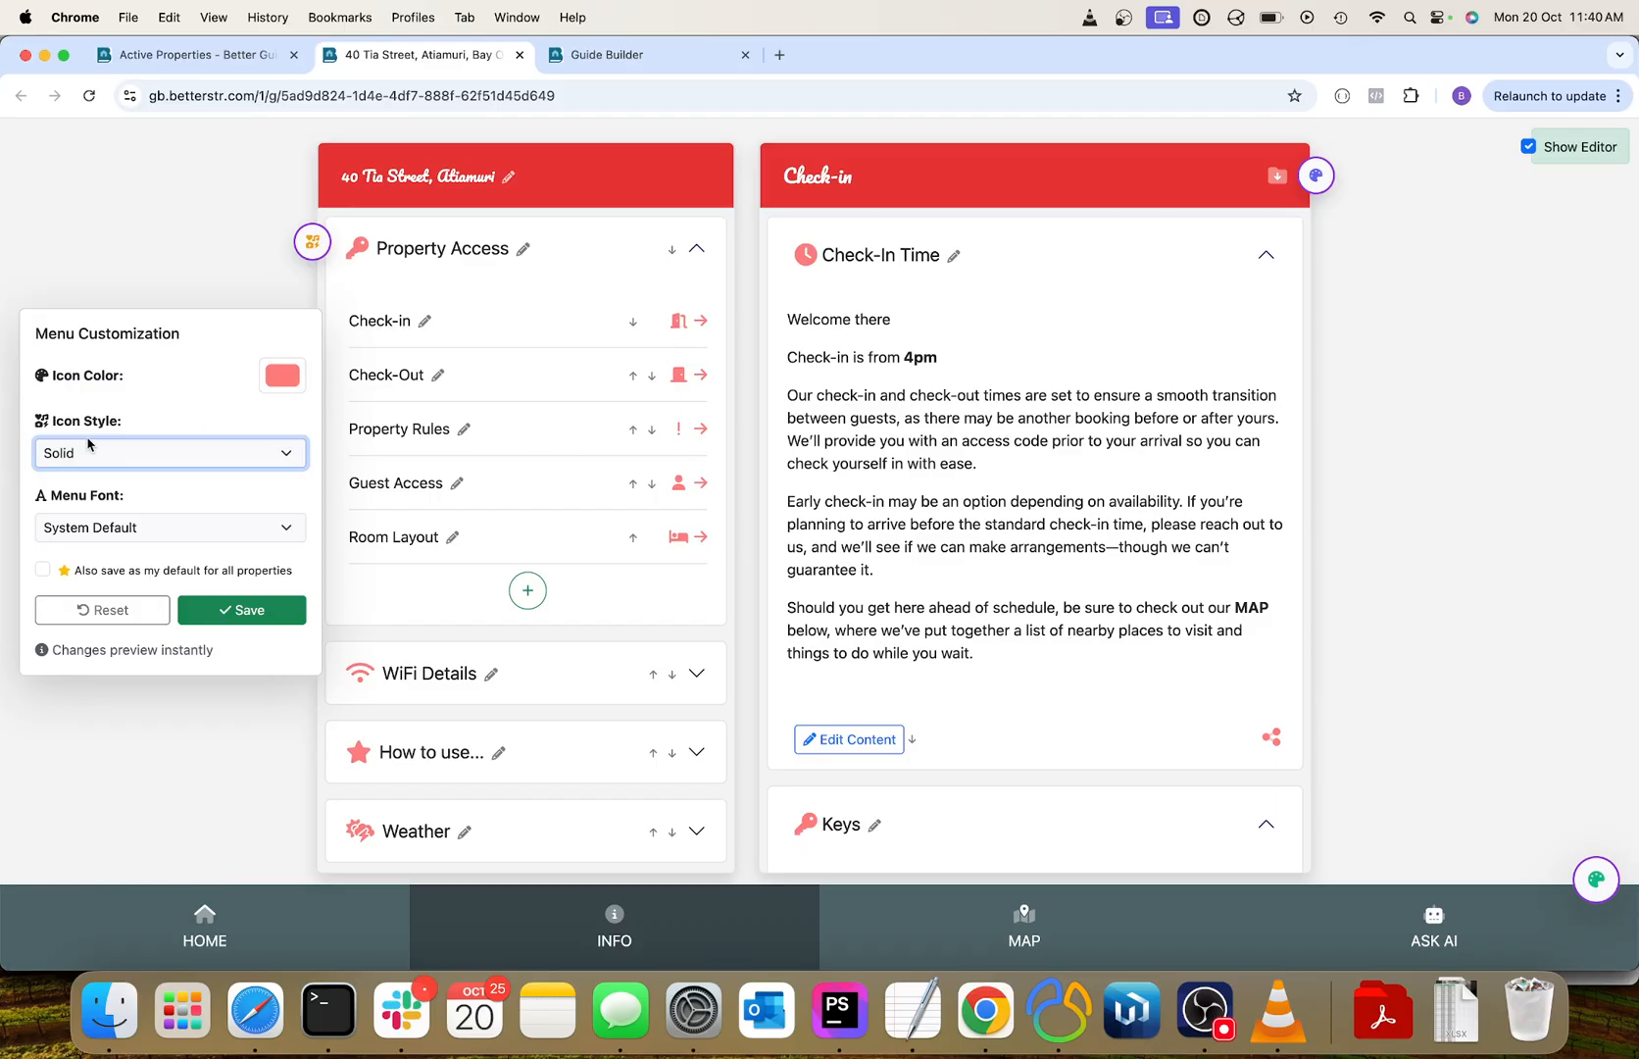
left_click(133, 456)
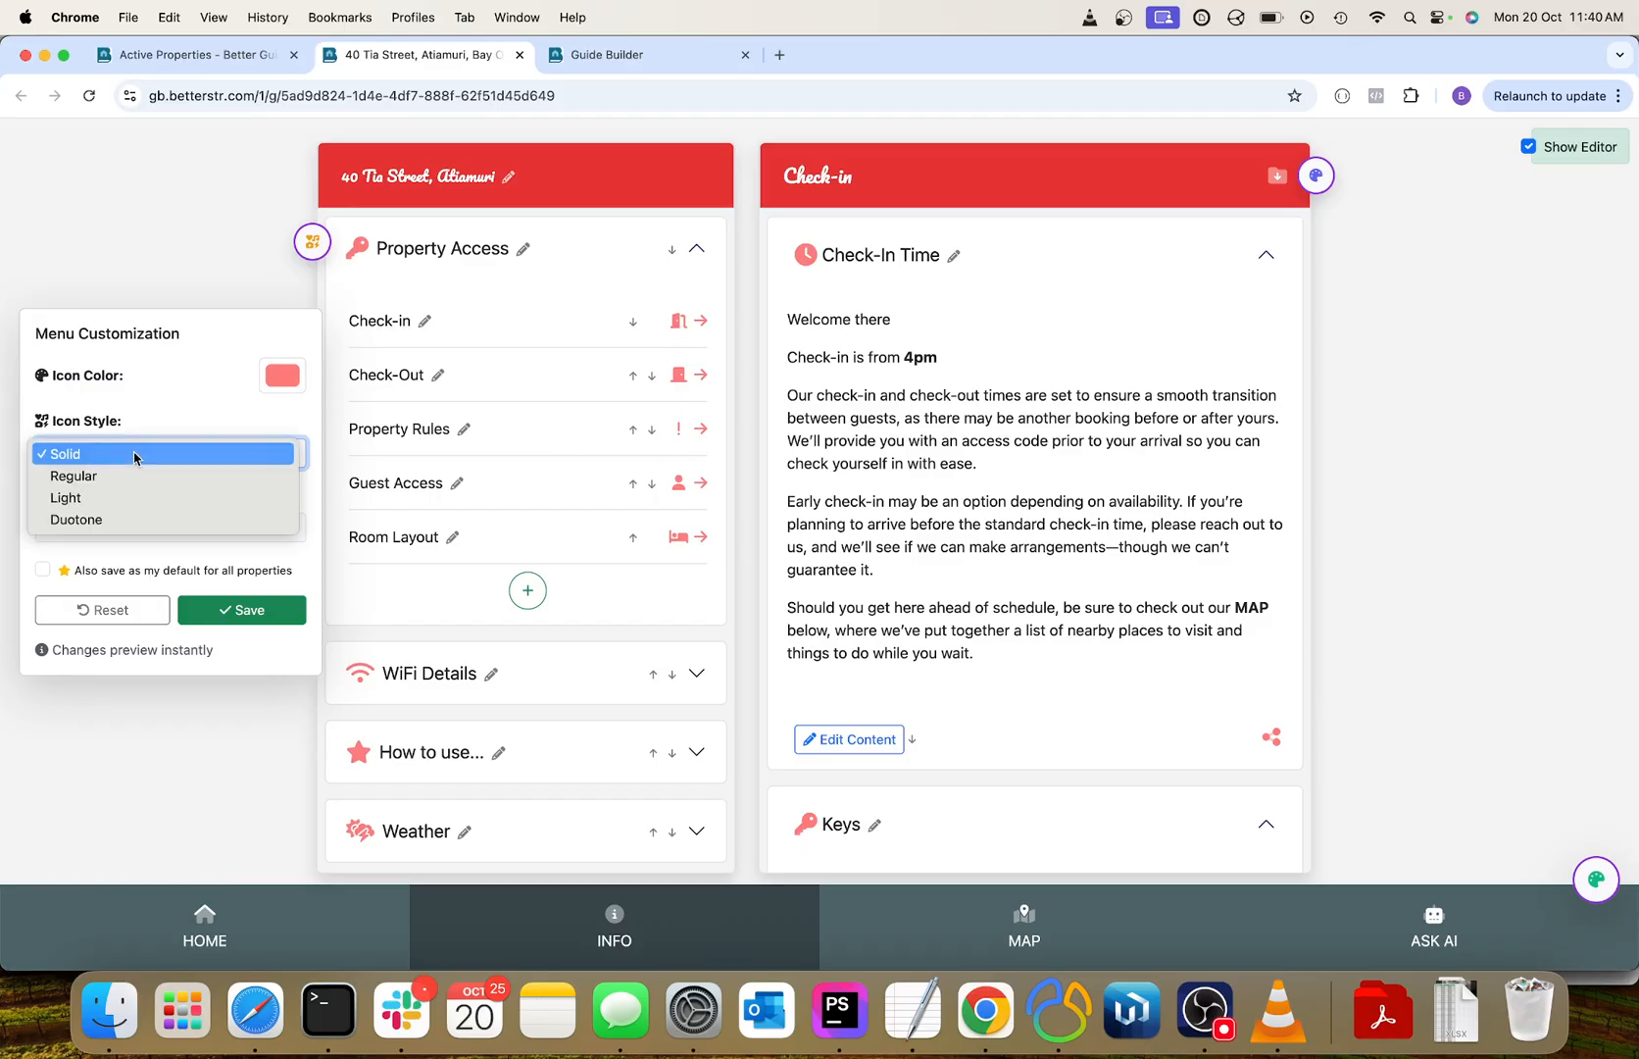
left_click(110, 497)
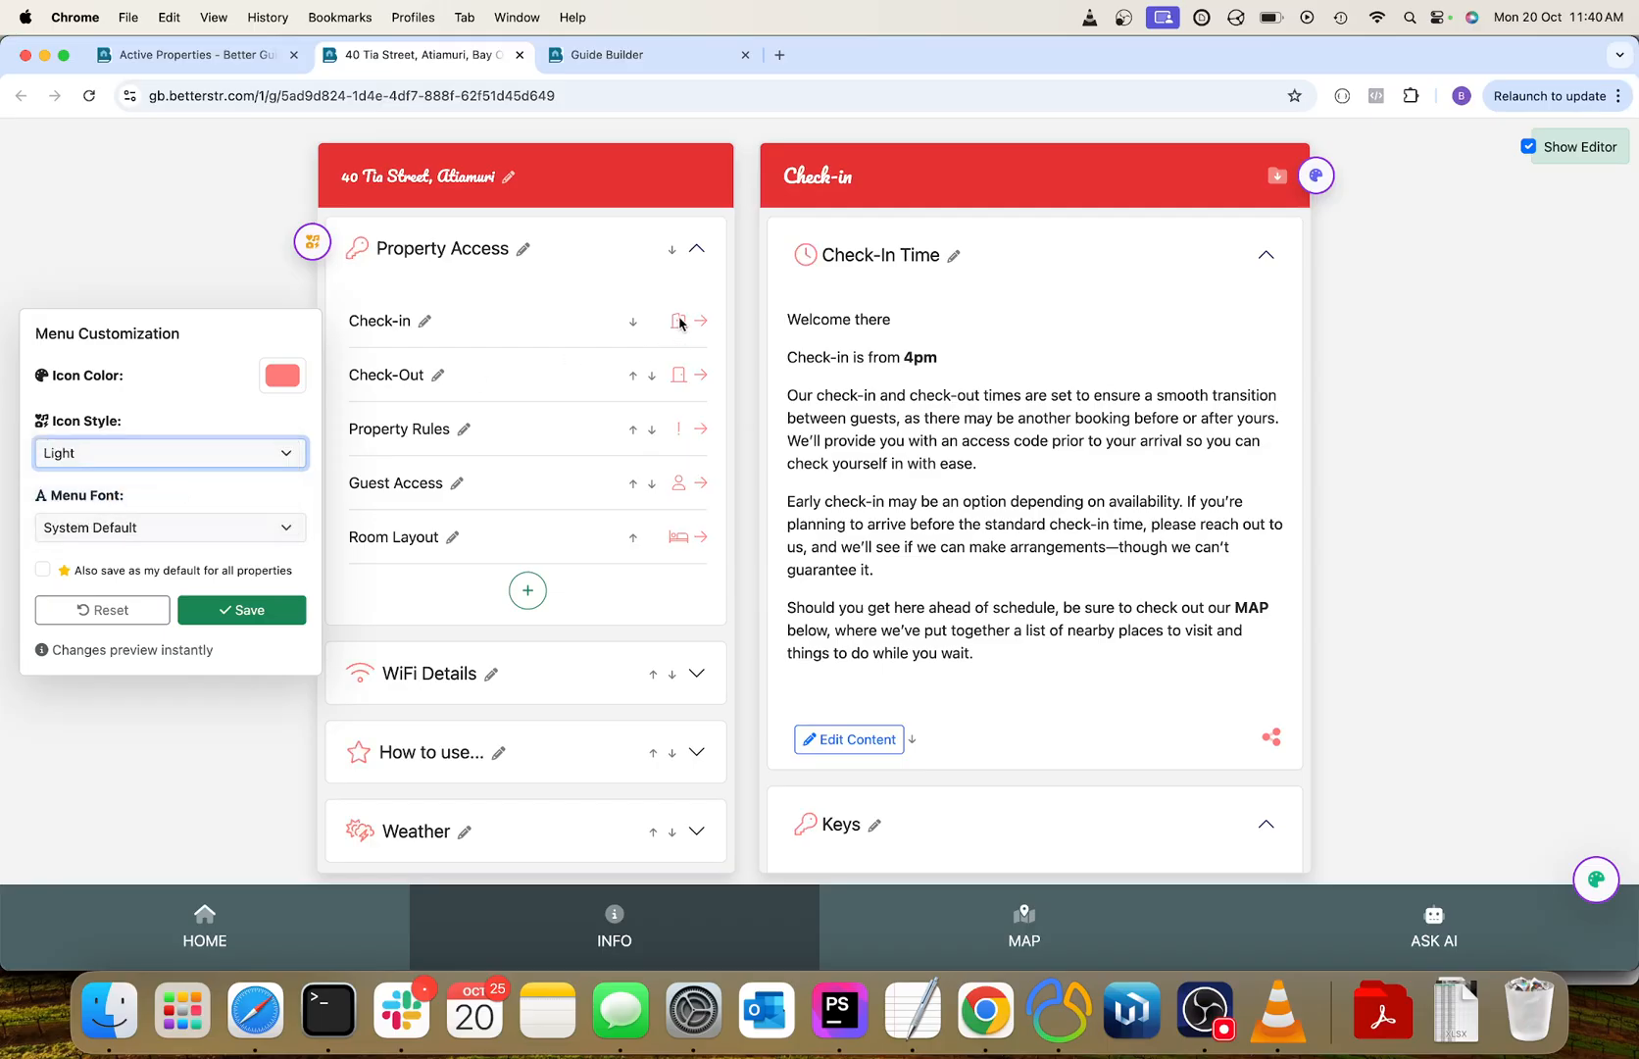
Set the menu icon color to blue, RGB 9, 47, 241.
left_click(289, 383)
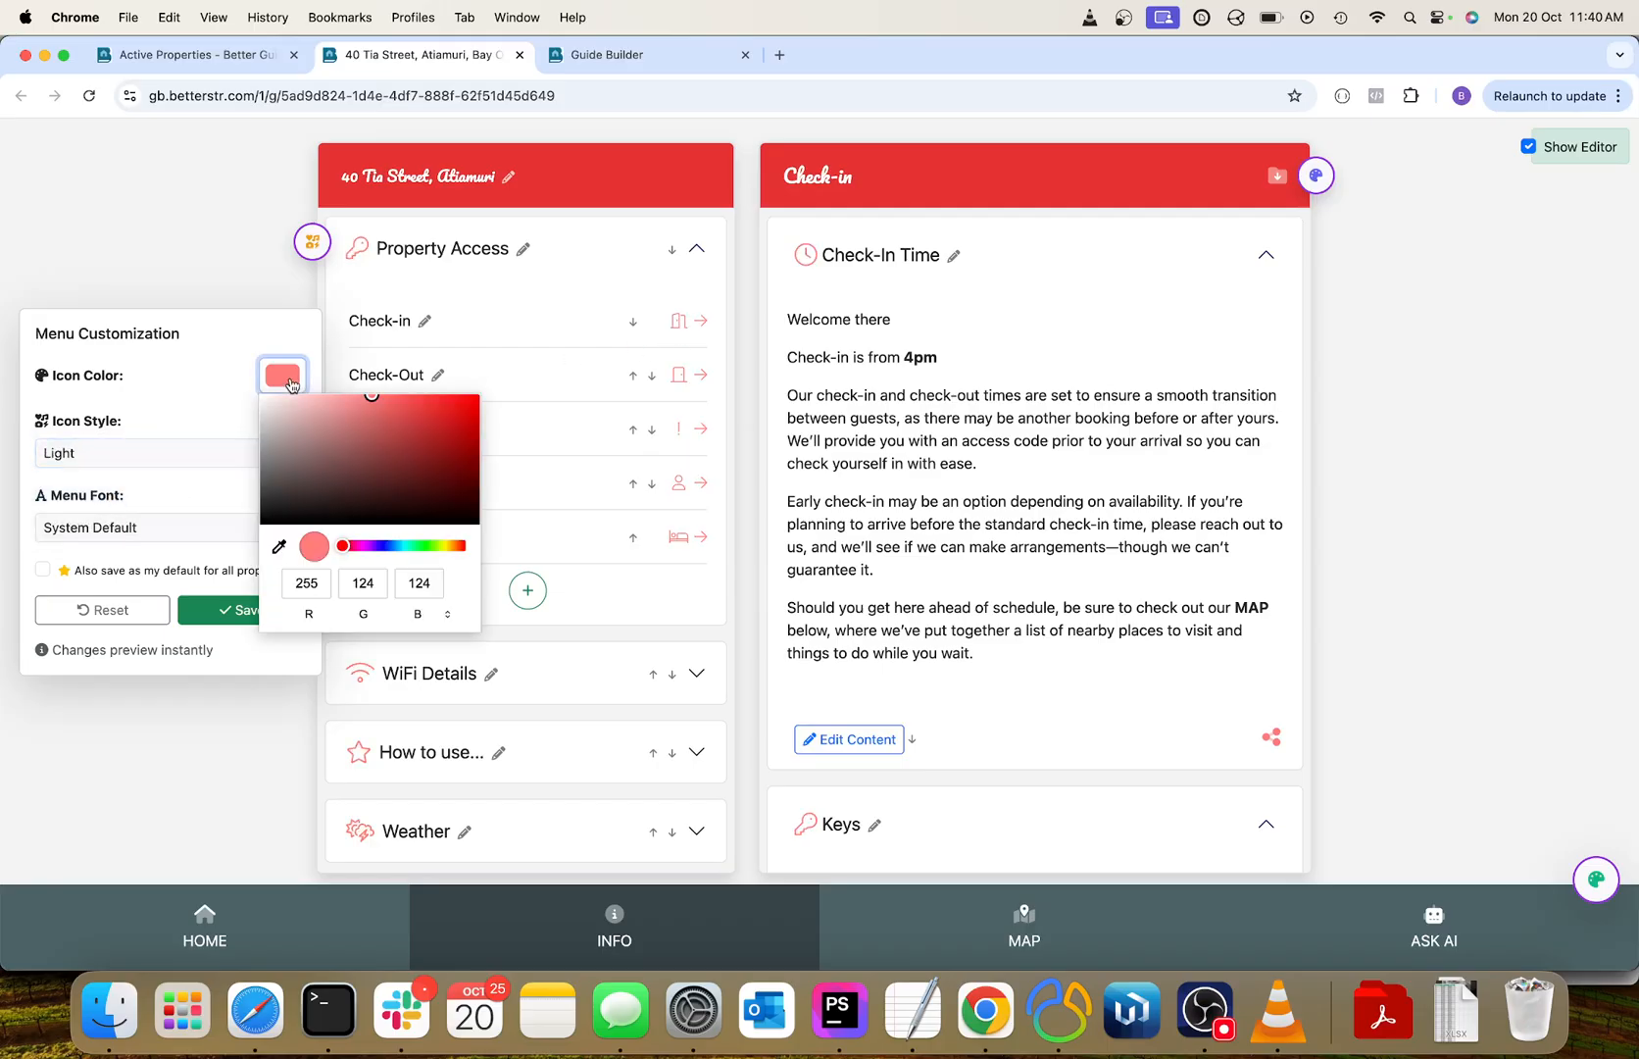
left_click(388, 546)
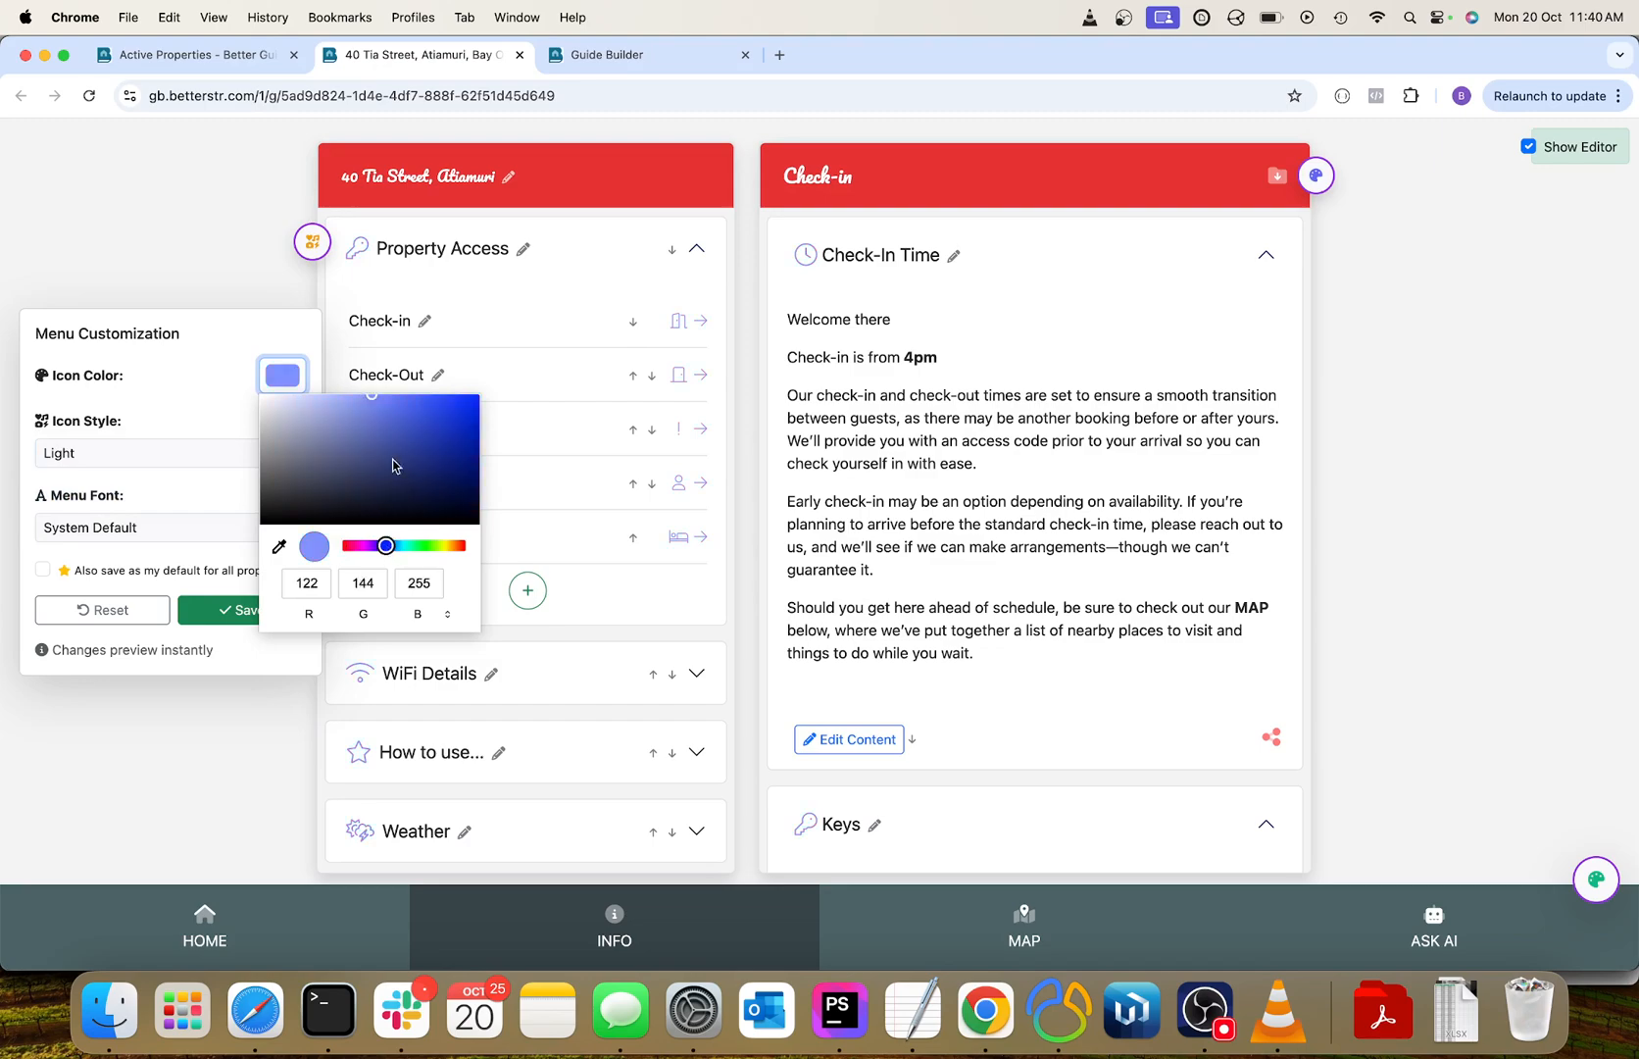
left_click(414, 415)
left_click_drag(414, 415, 469, 402)
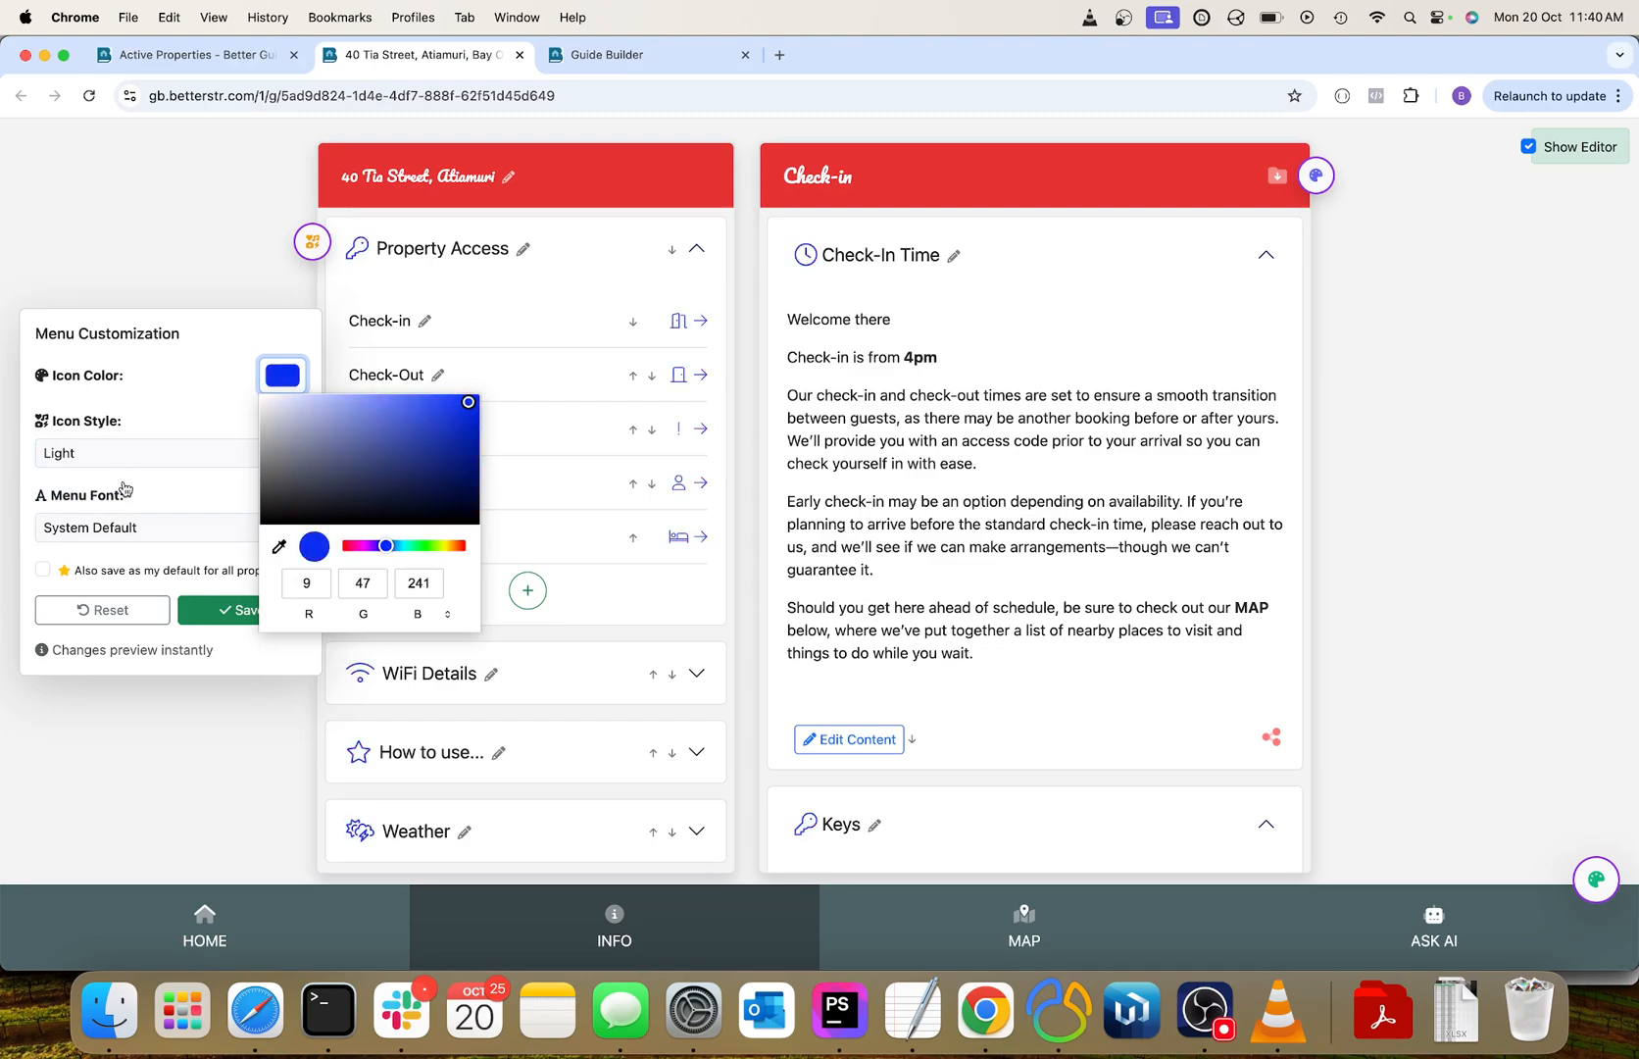
Set the menu font to Open Sans and save the menu customization.
left_click(128, 527)
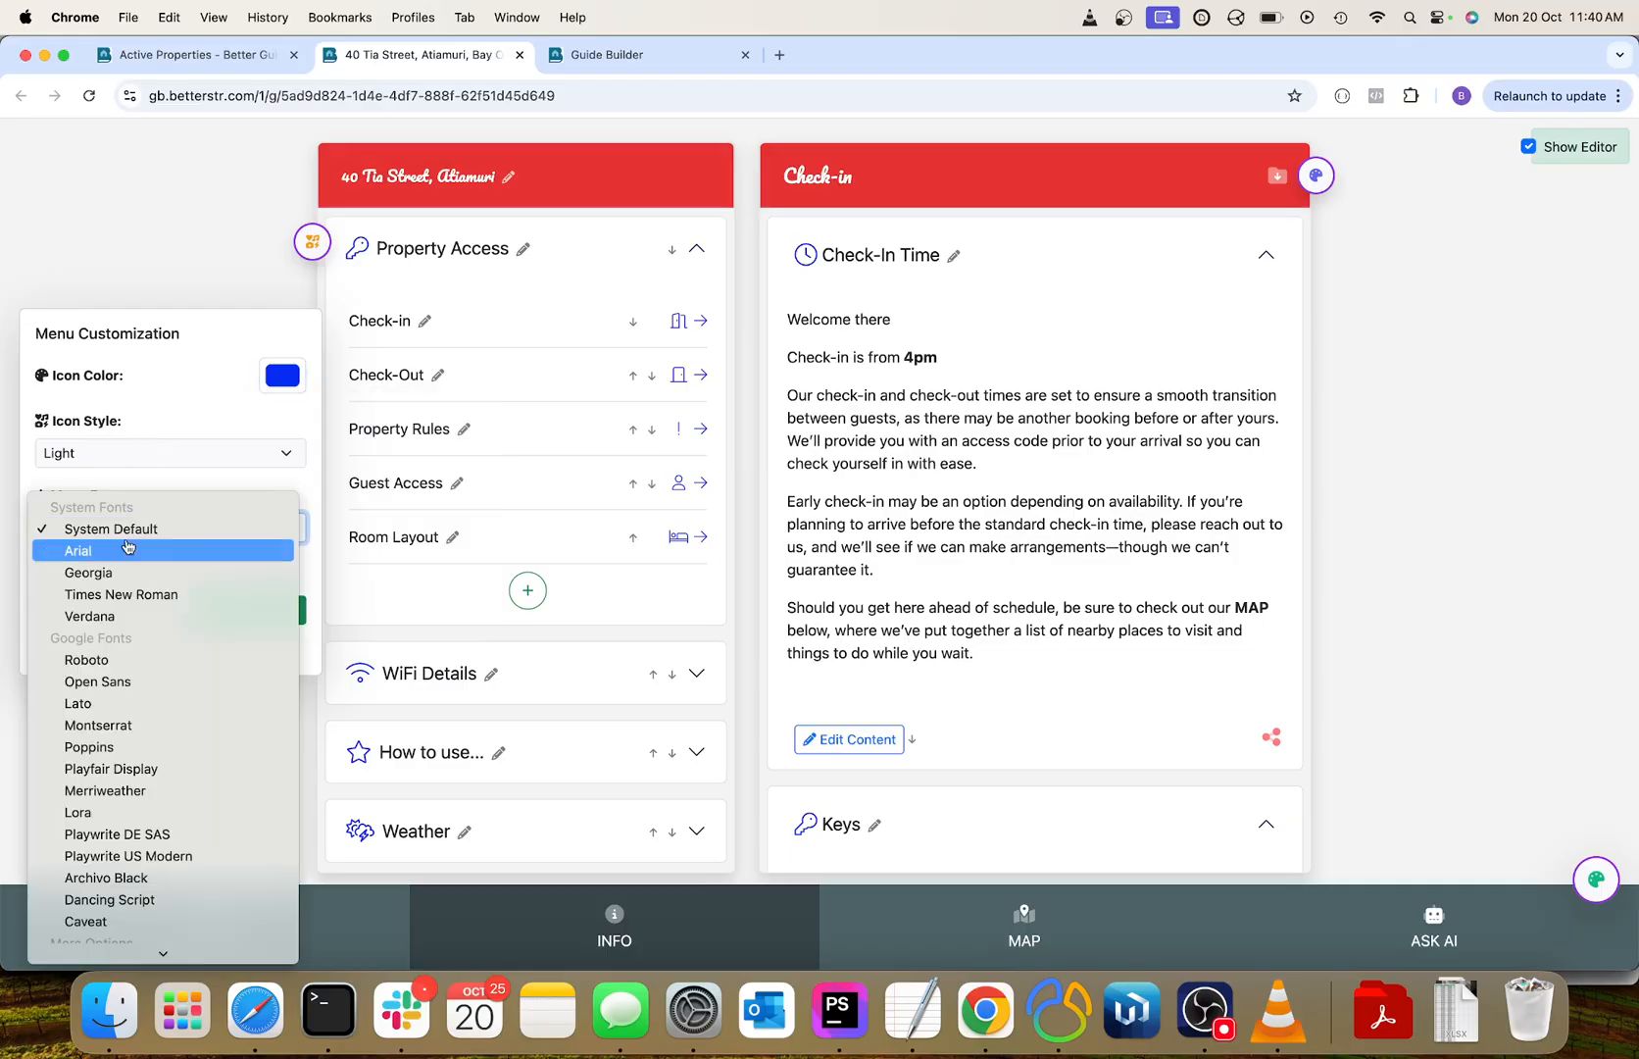
left_click(126, 684)
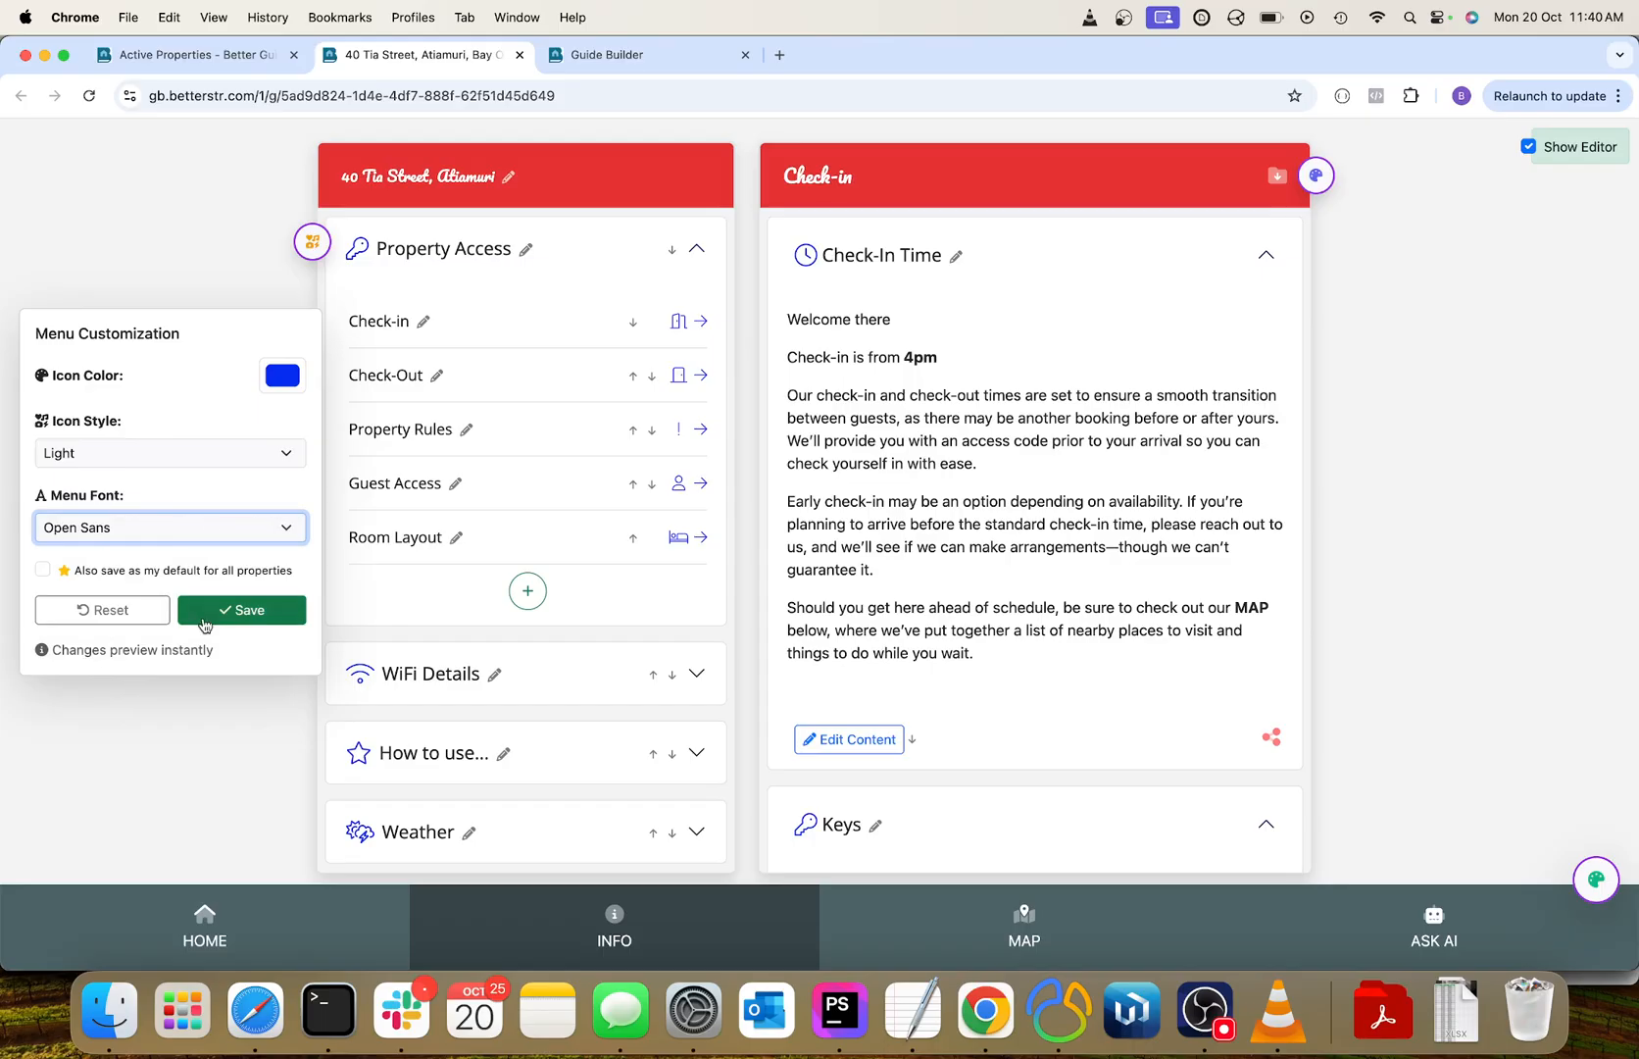
left_click(234, 614)
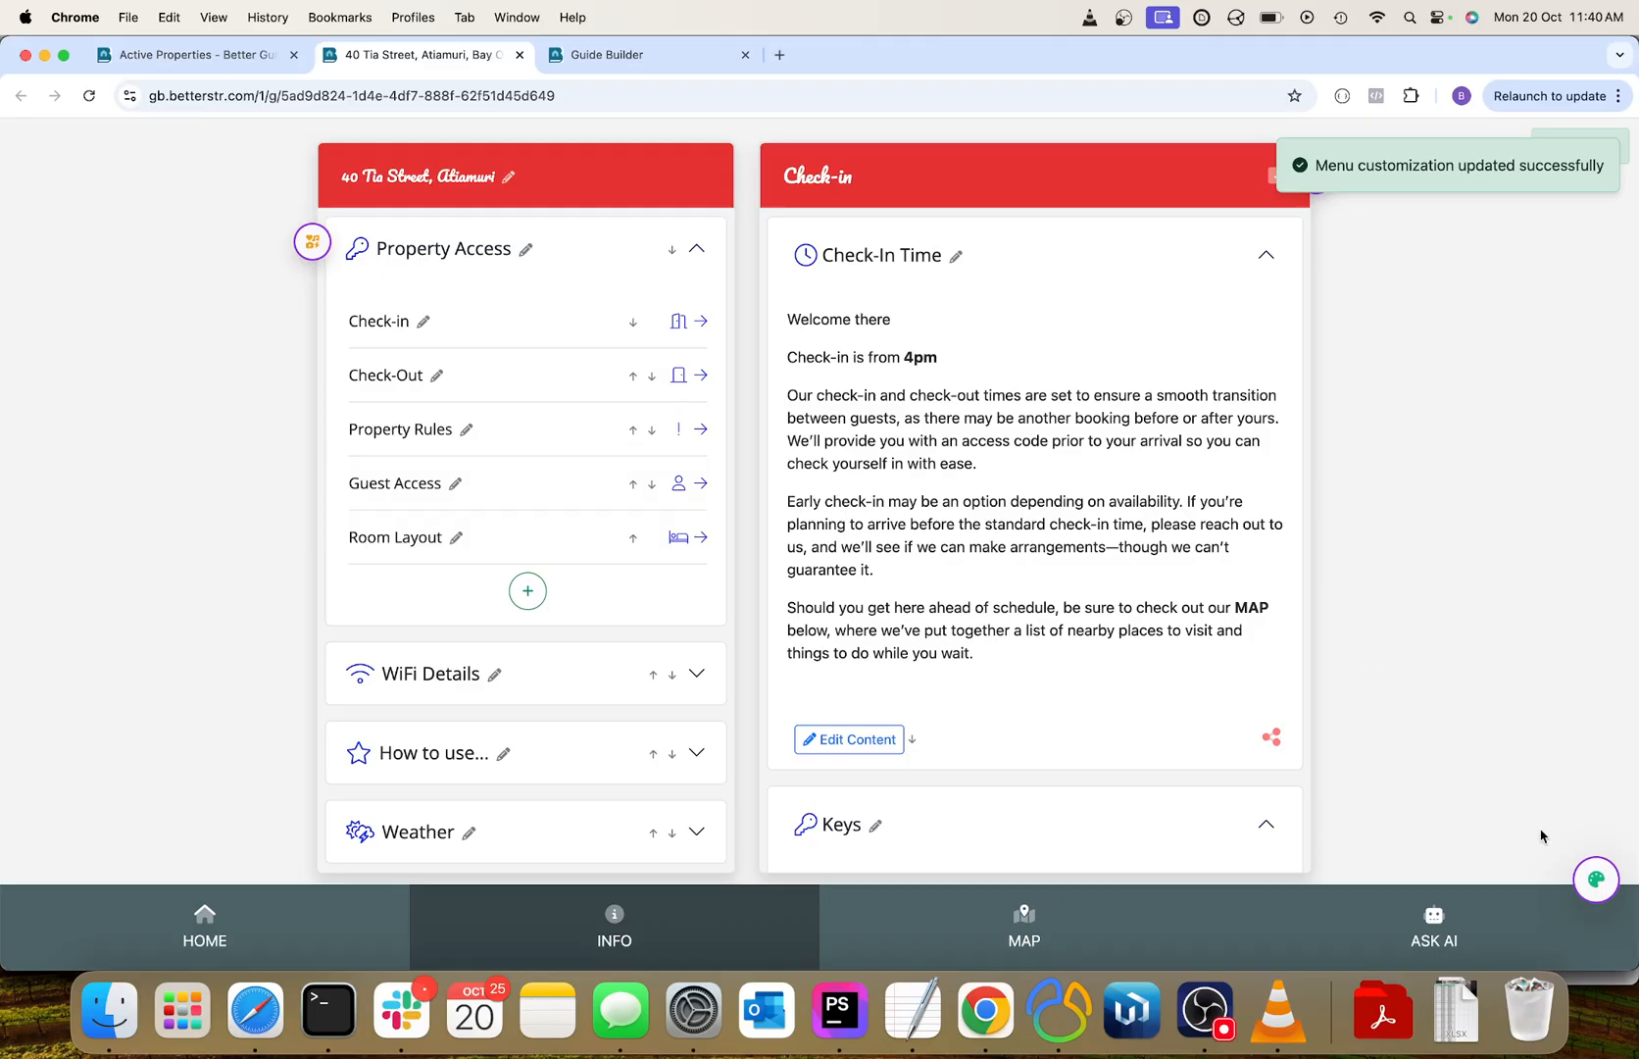
Set the navigation bar color to light cyan, RGB 79, 219, 238, in the navigation customization.
left_click(1597, 883)
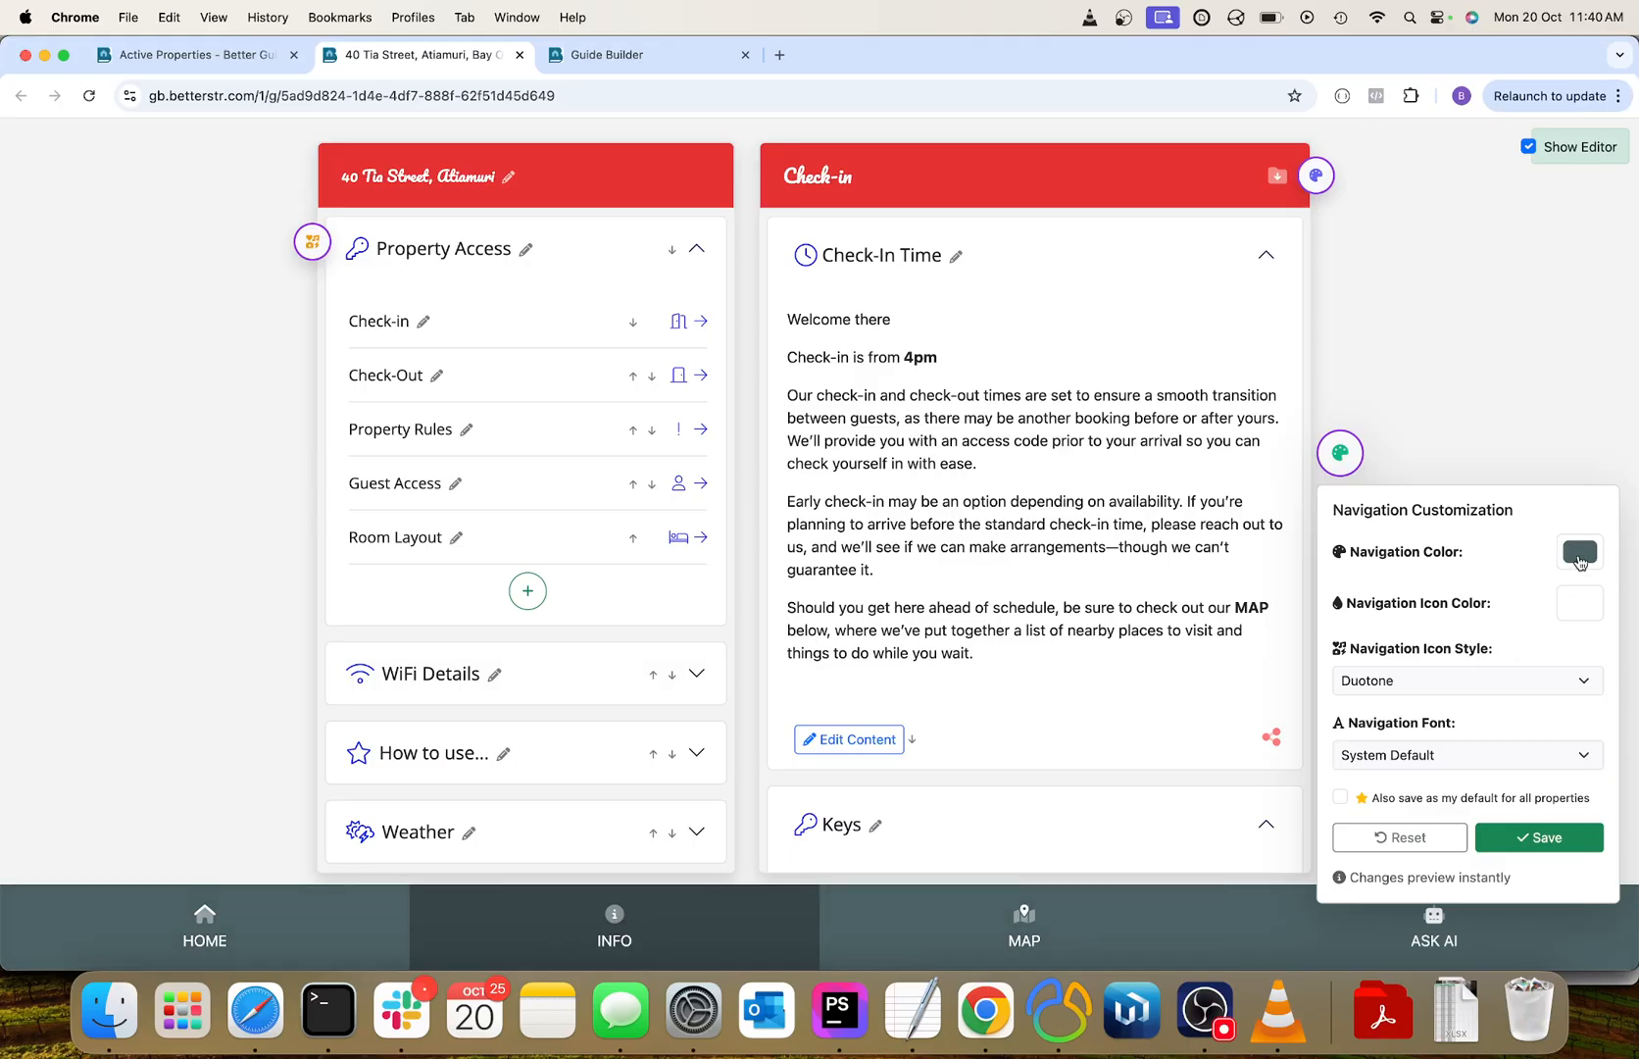
left_click(1580, 559)
left_click_drag(1547, 589, 1530, 582)
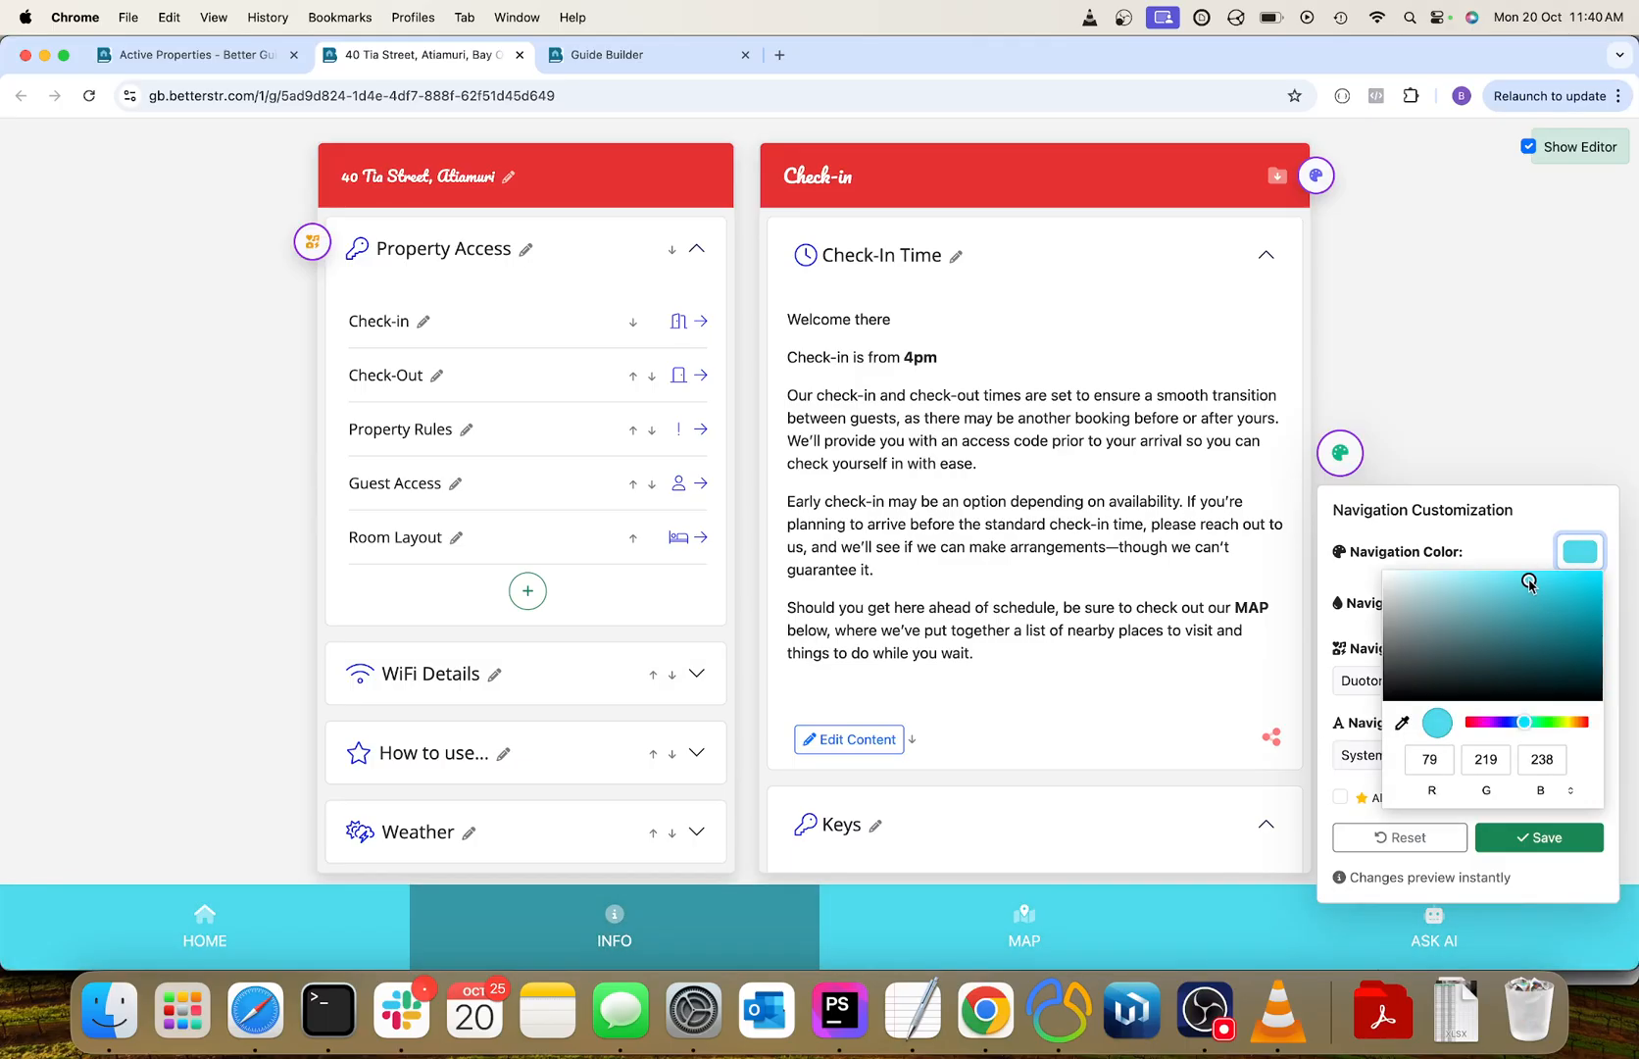
left_click(1340, 593)
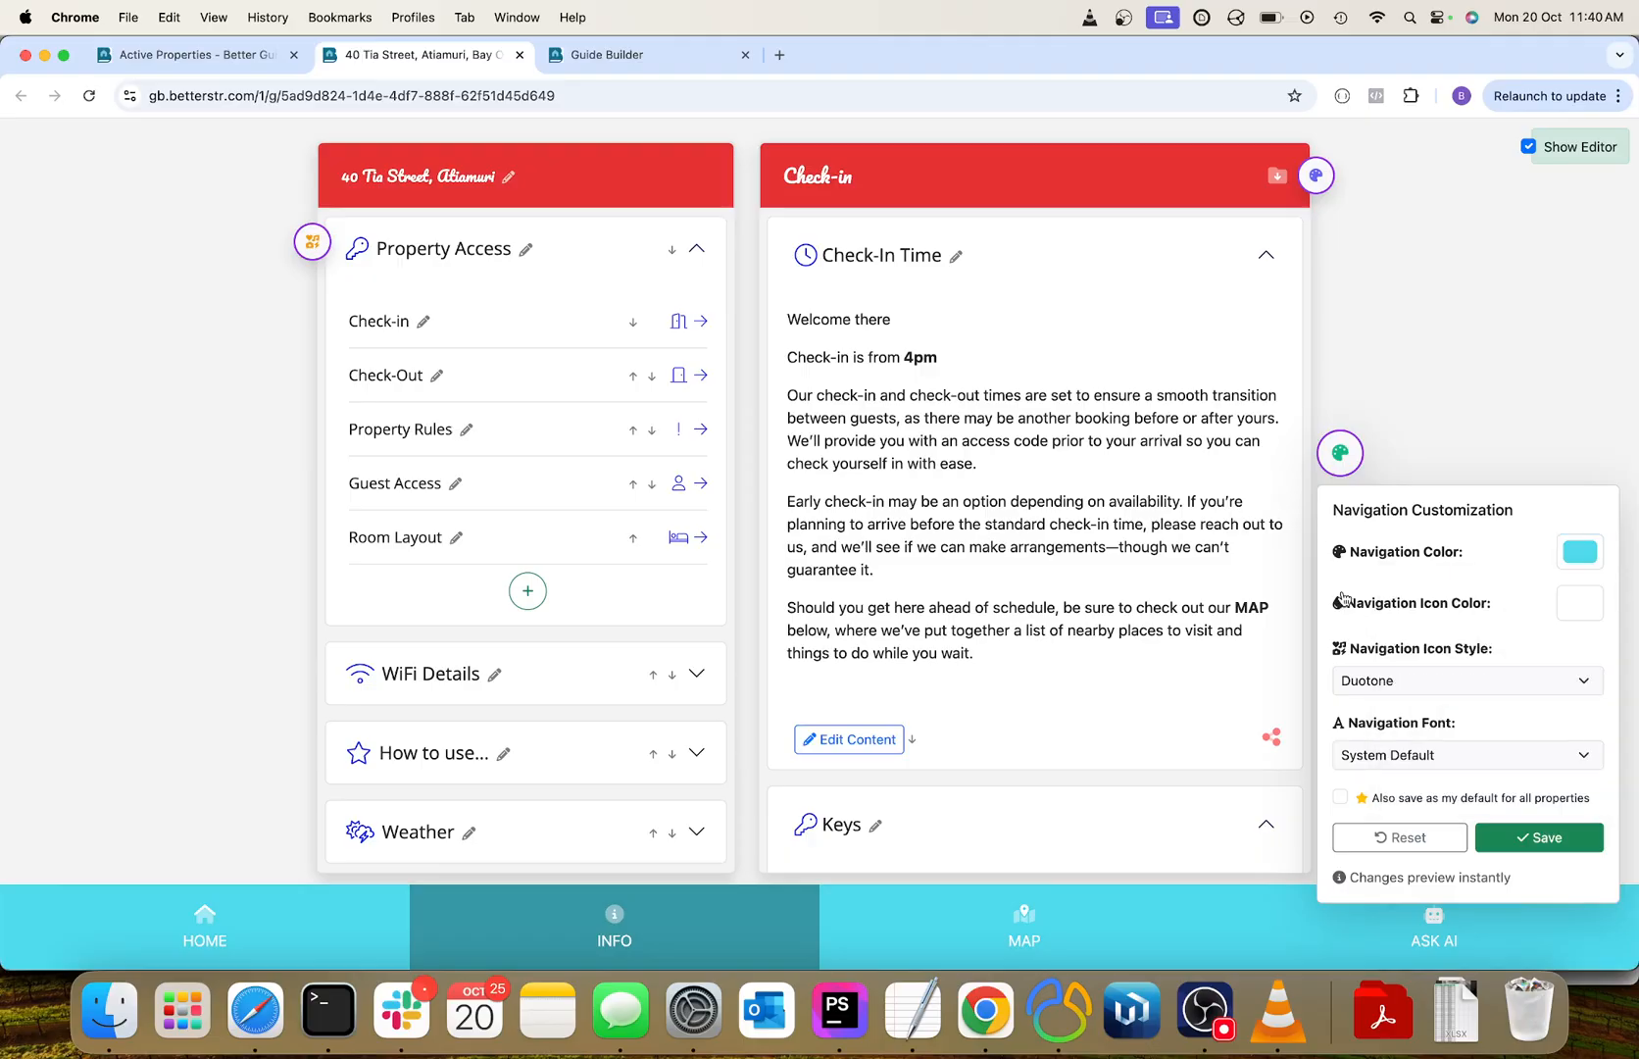
Set the navigation icon color to bright green, RGB 0, 255, 30.
left_click(1574, 614)
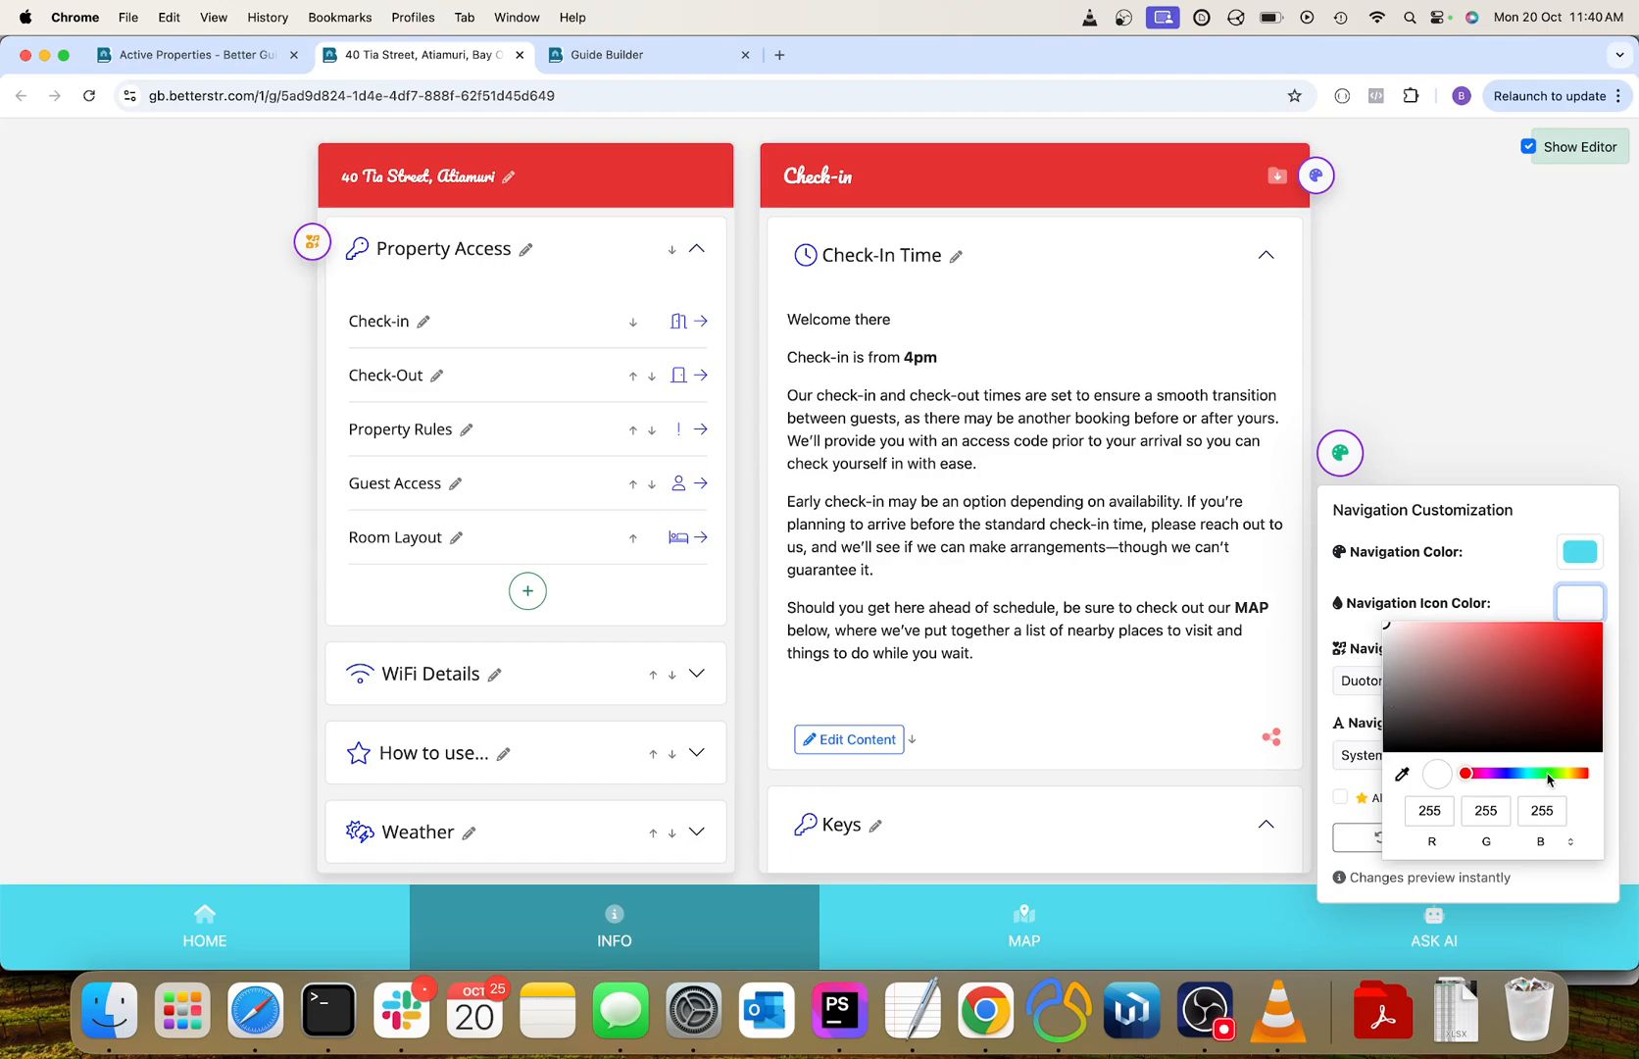
left_click(1546, 775)
mouse_move(1554, 662)
left_mouse_down()
mouse_move(1574, 627)
mouse_move(1613, 612)
left_mouse_up()
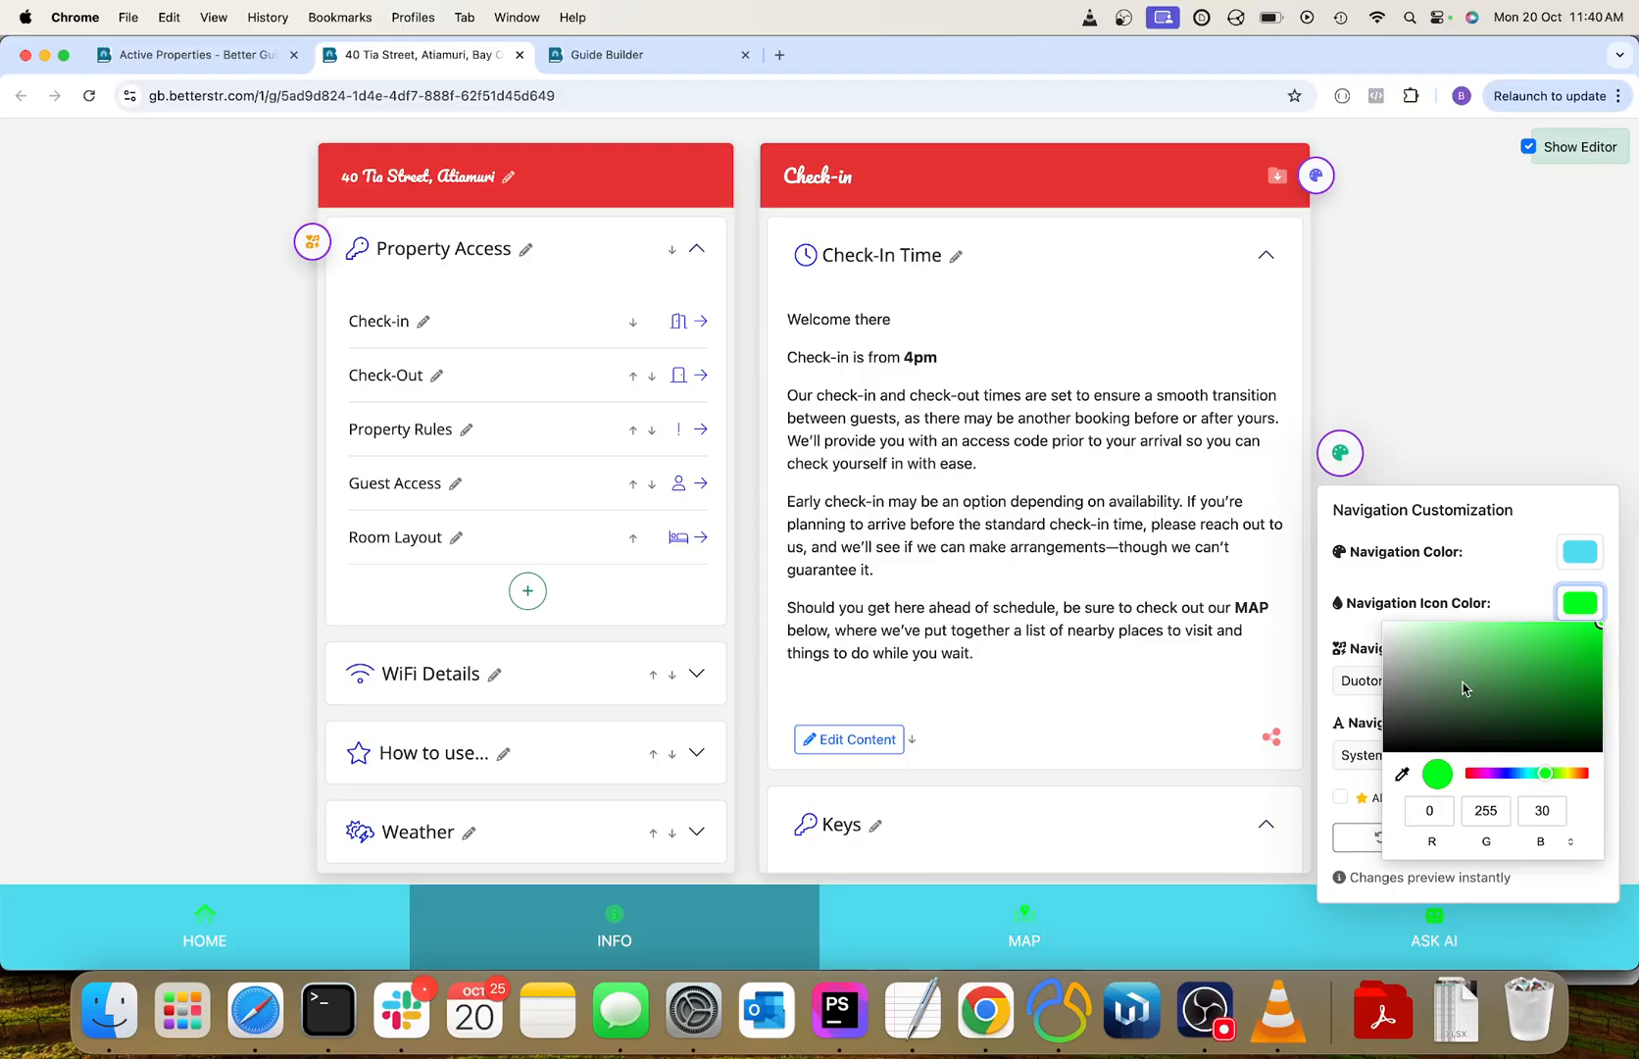
left_click(1359, 638)
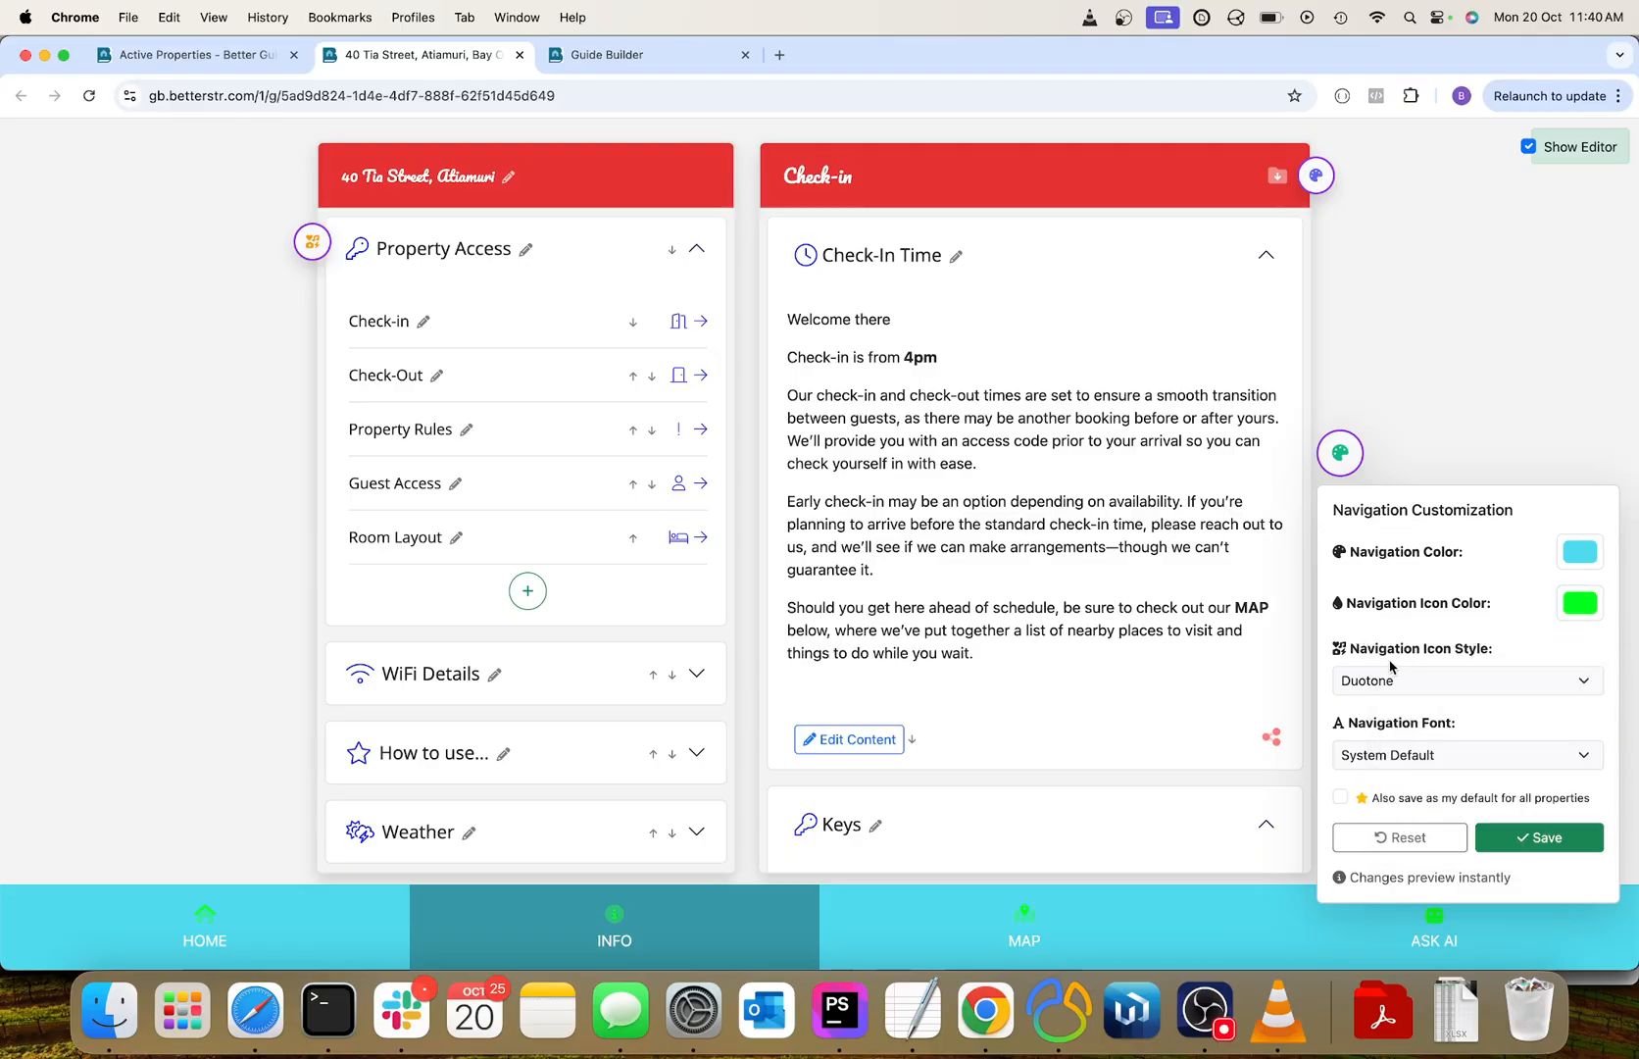
Set the navigation icon style to Solid and the navigation font to Playfair Display.
left_click(1402, 685)
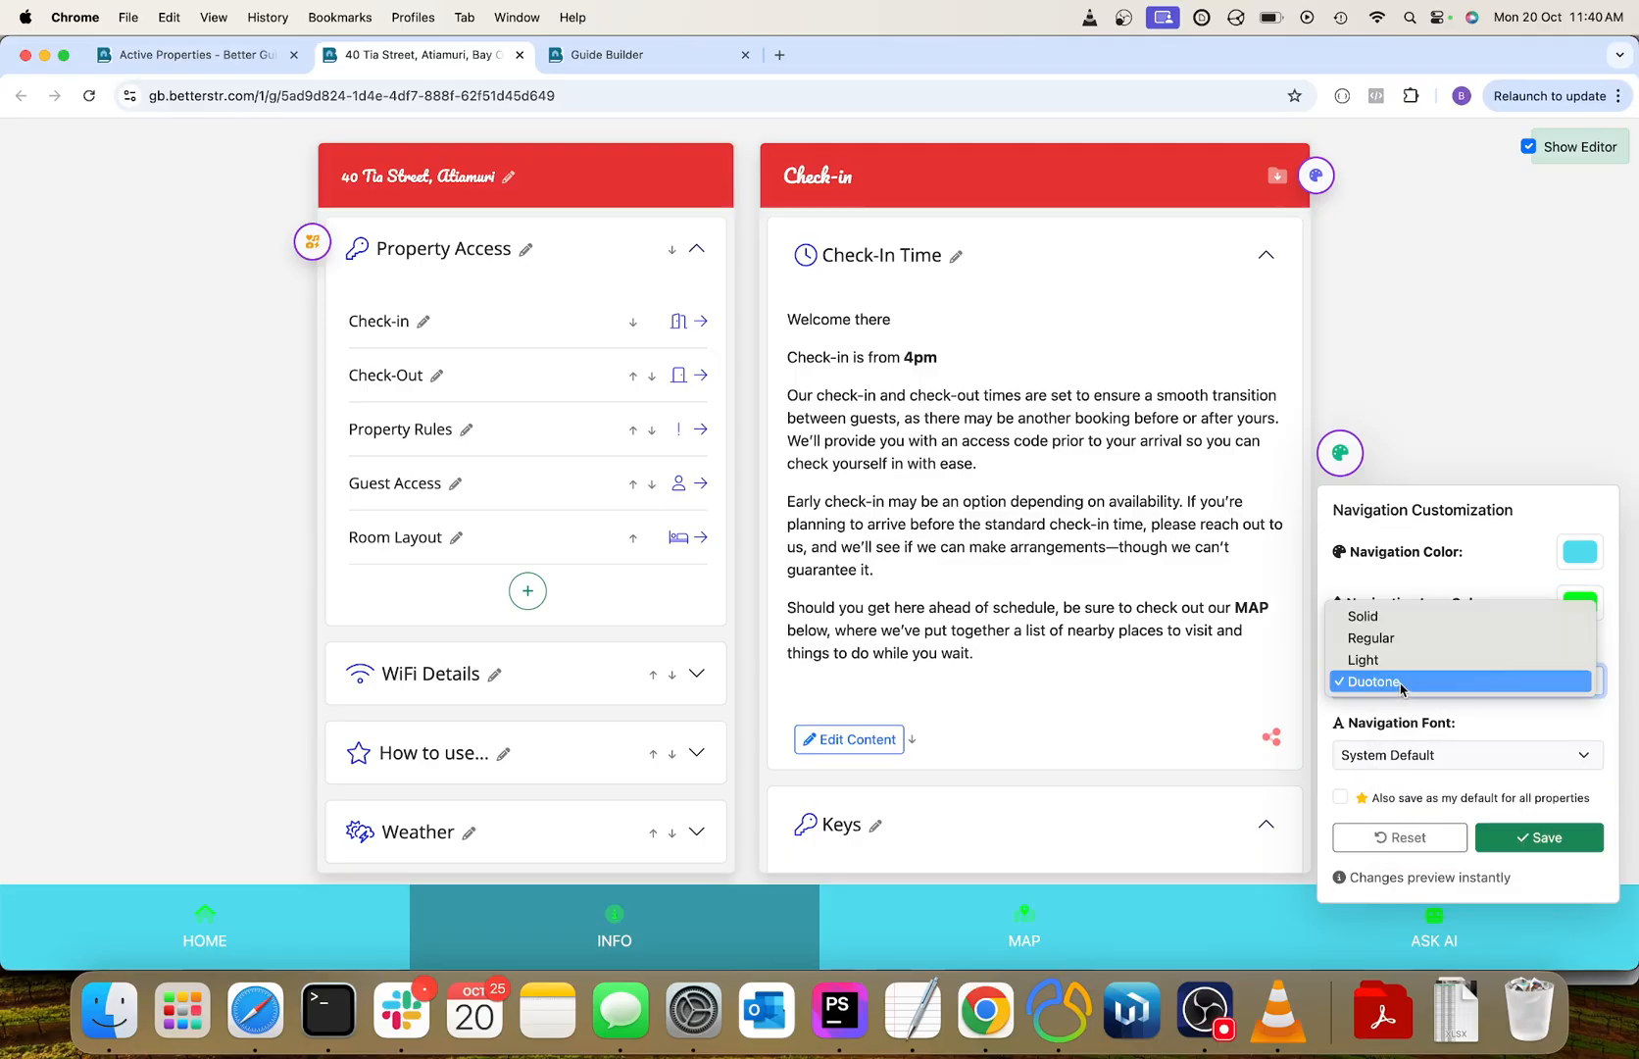
left_click(1402, 618)
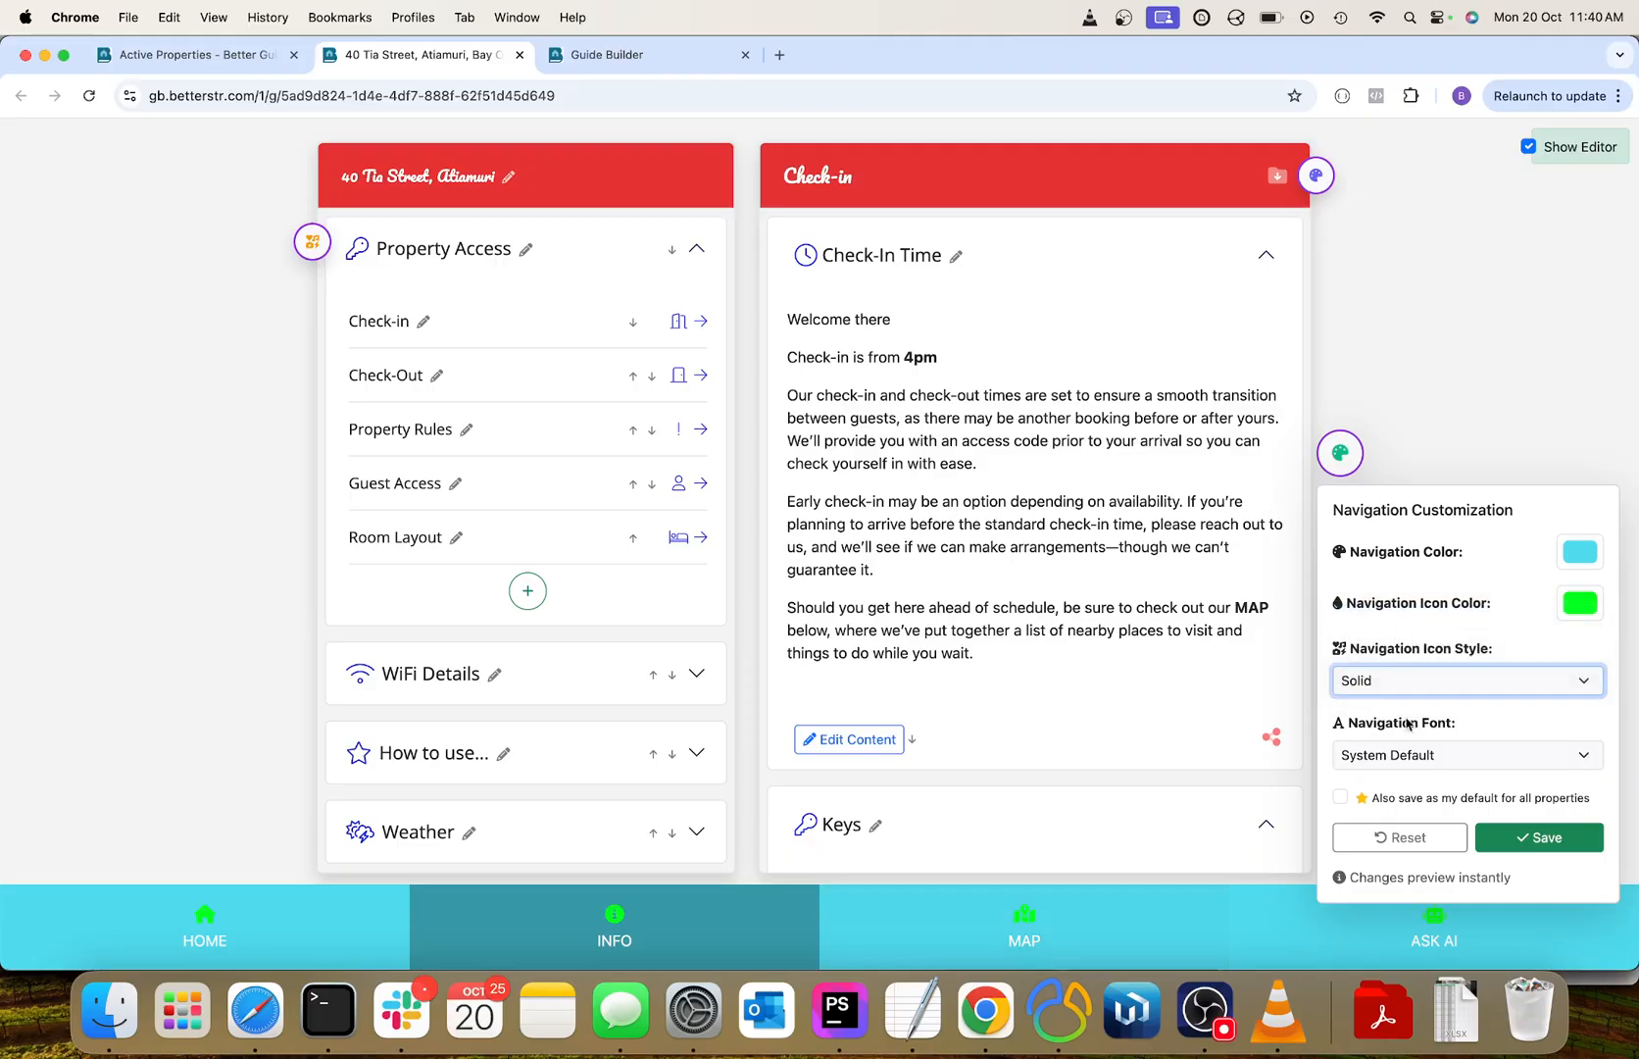
left_click(1404, 756)
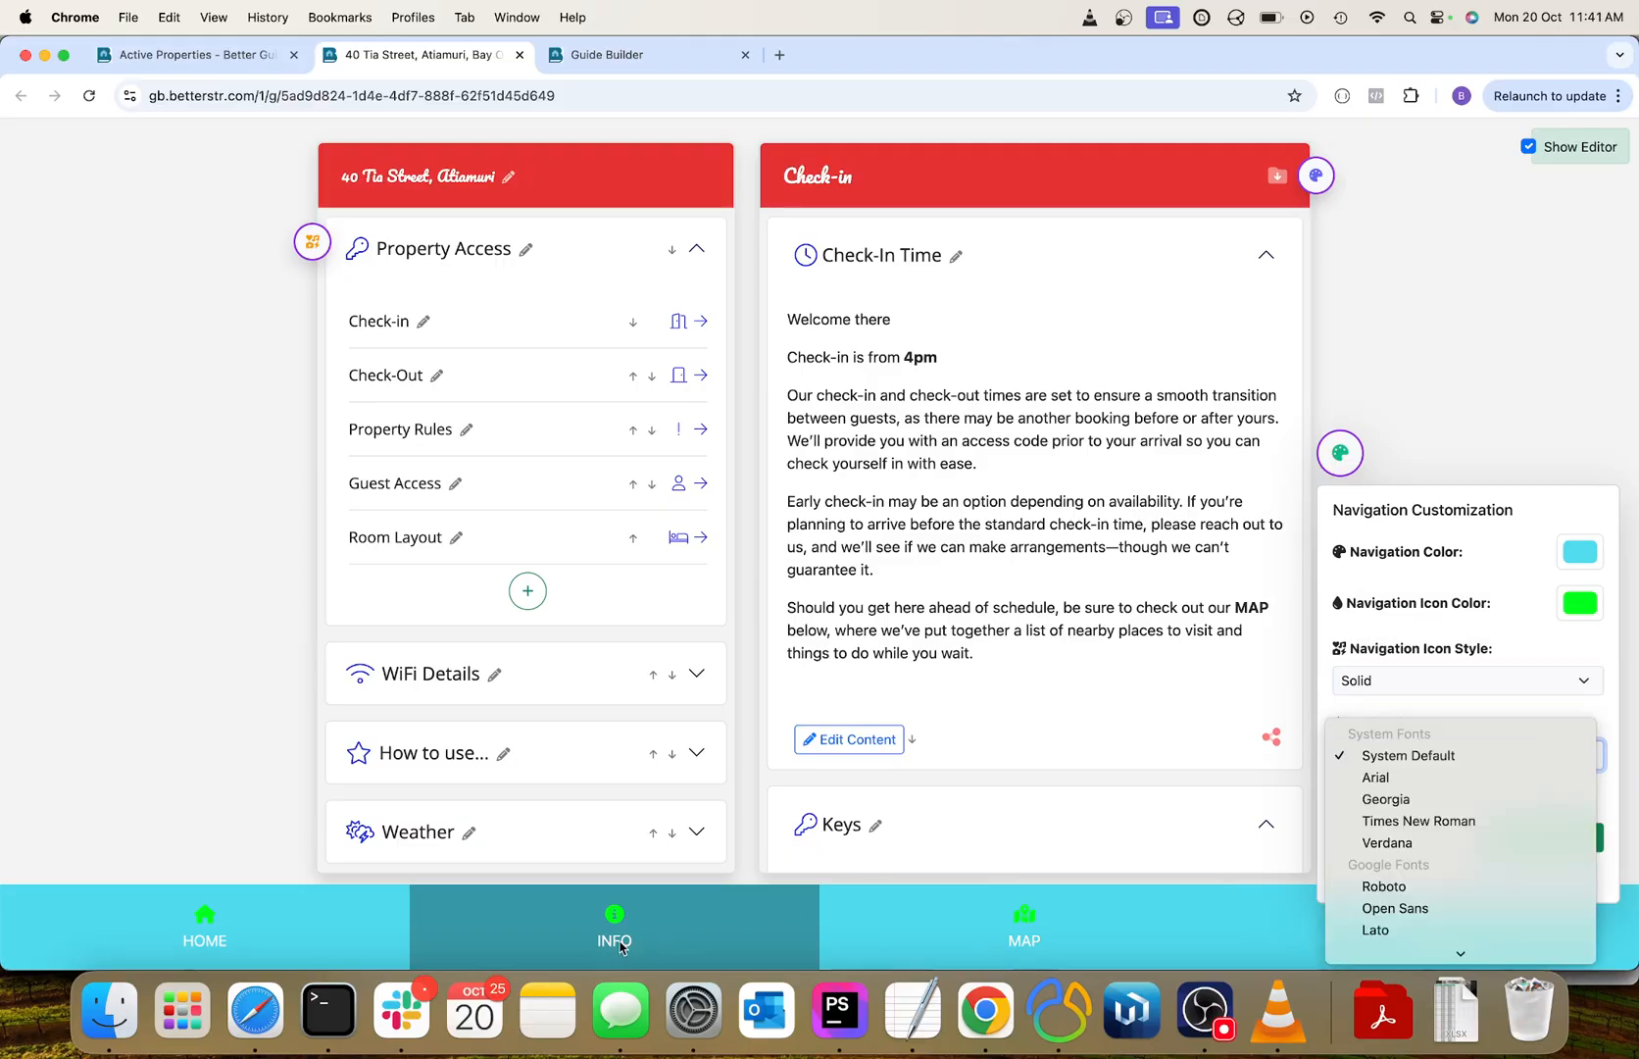
scroll(1372, 846, "down", 5)
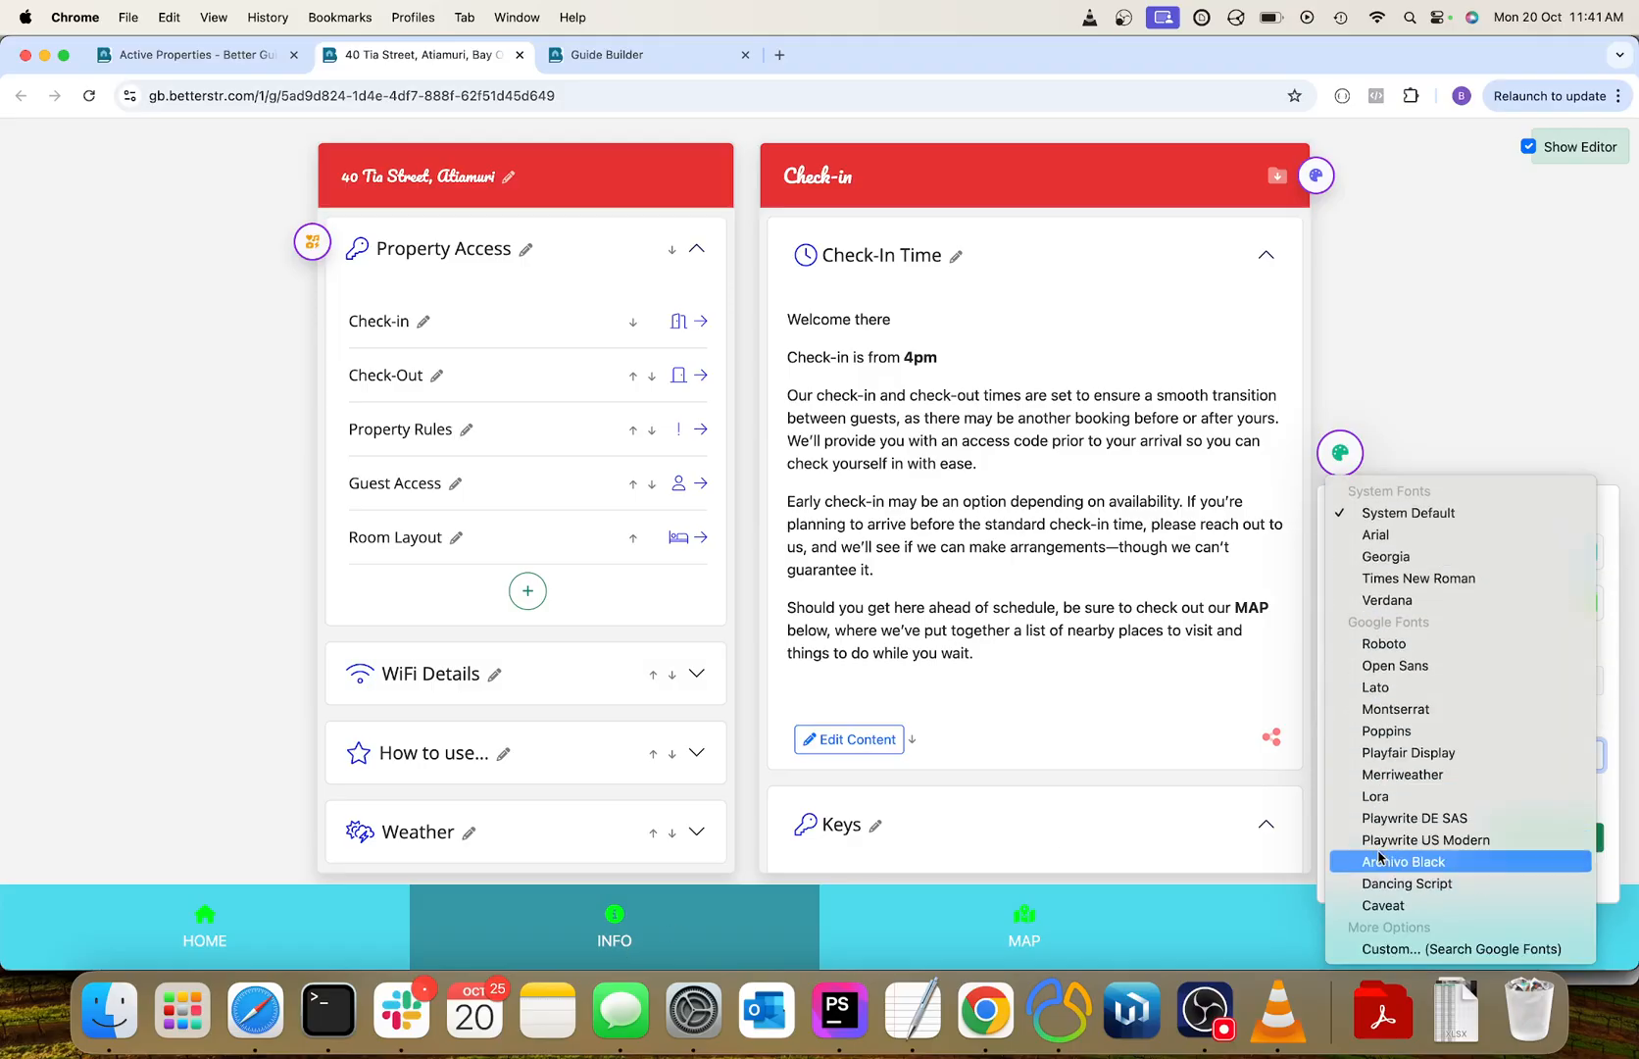
left_click(1441, 753)
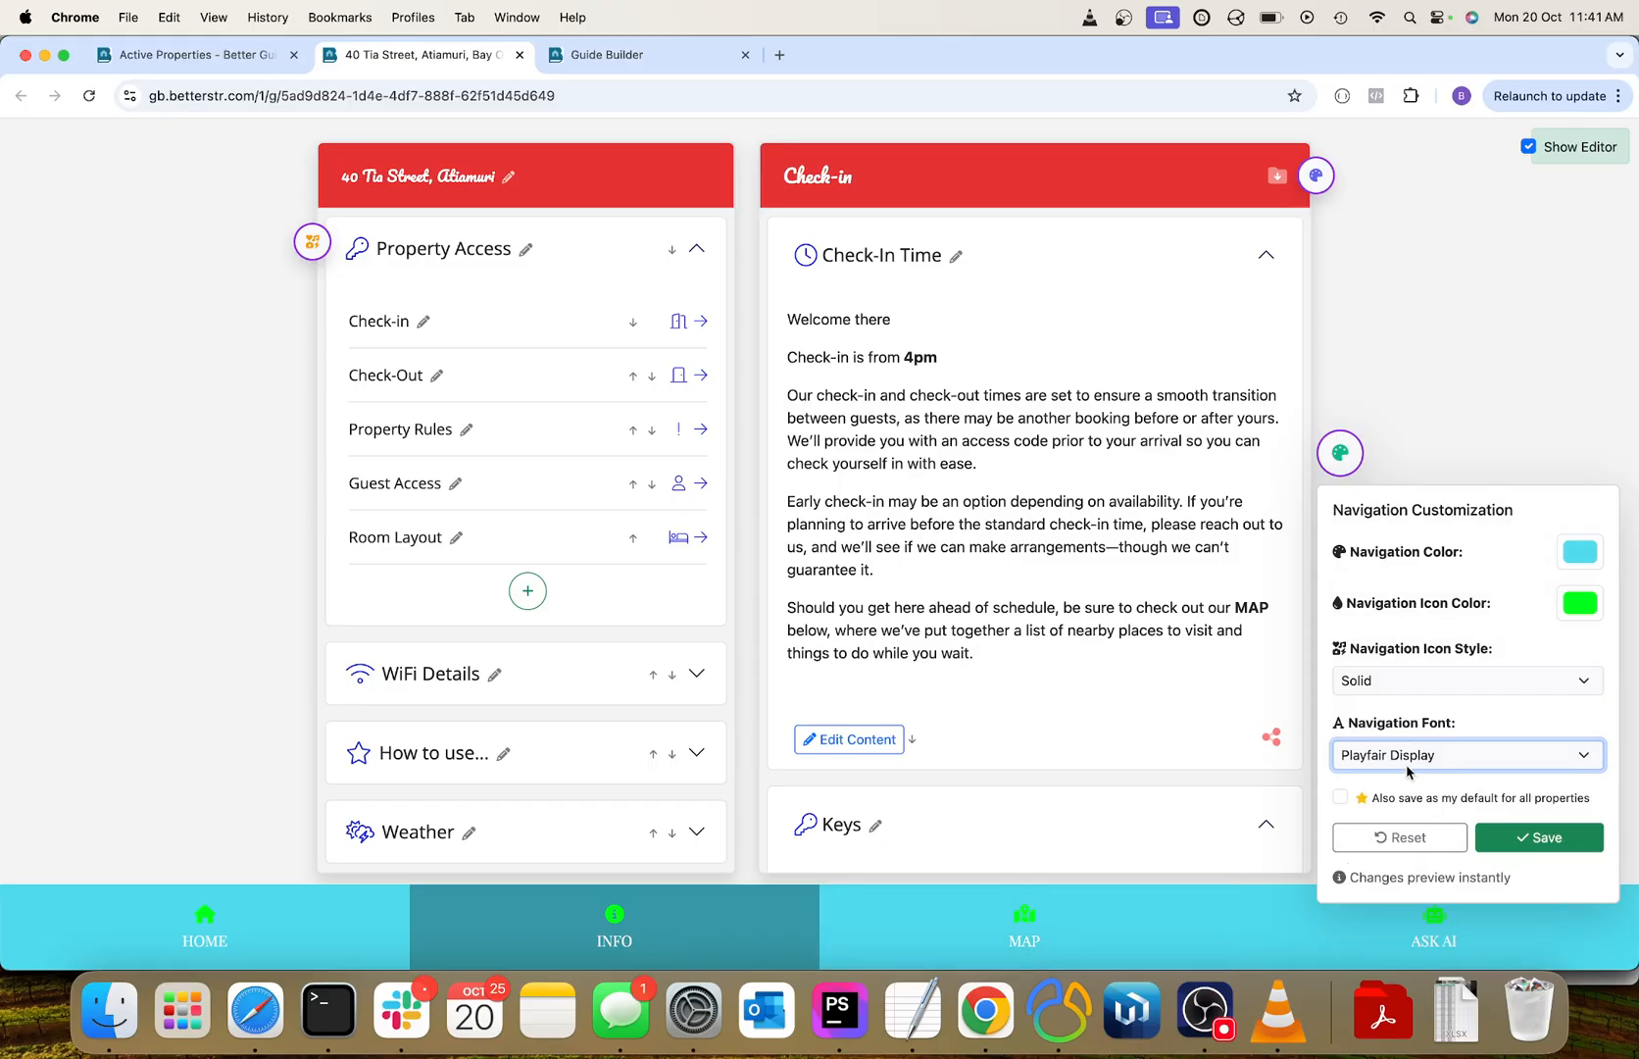
Change the navigation font to Dancing Script and save the navigation customization.
left_click(1434, 755)
left_click(1412, 884)
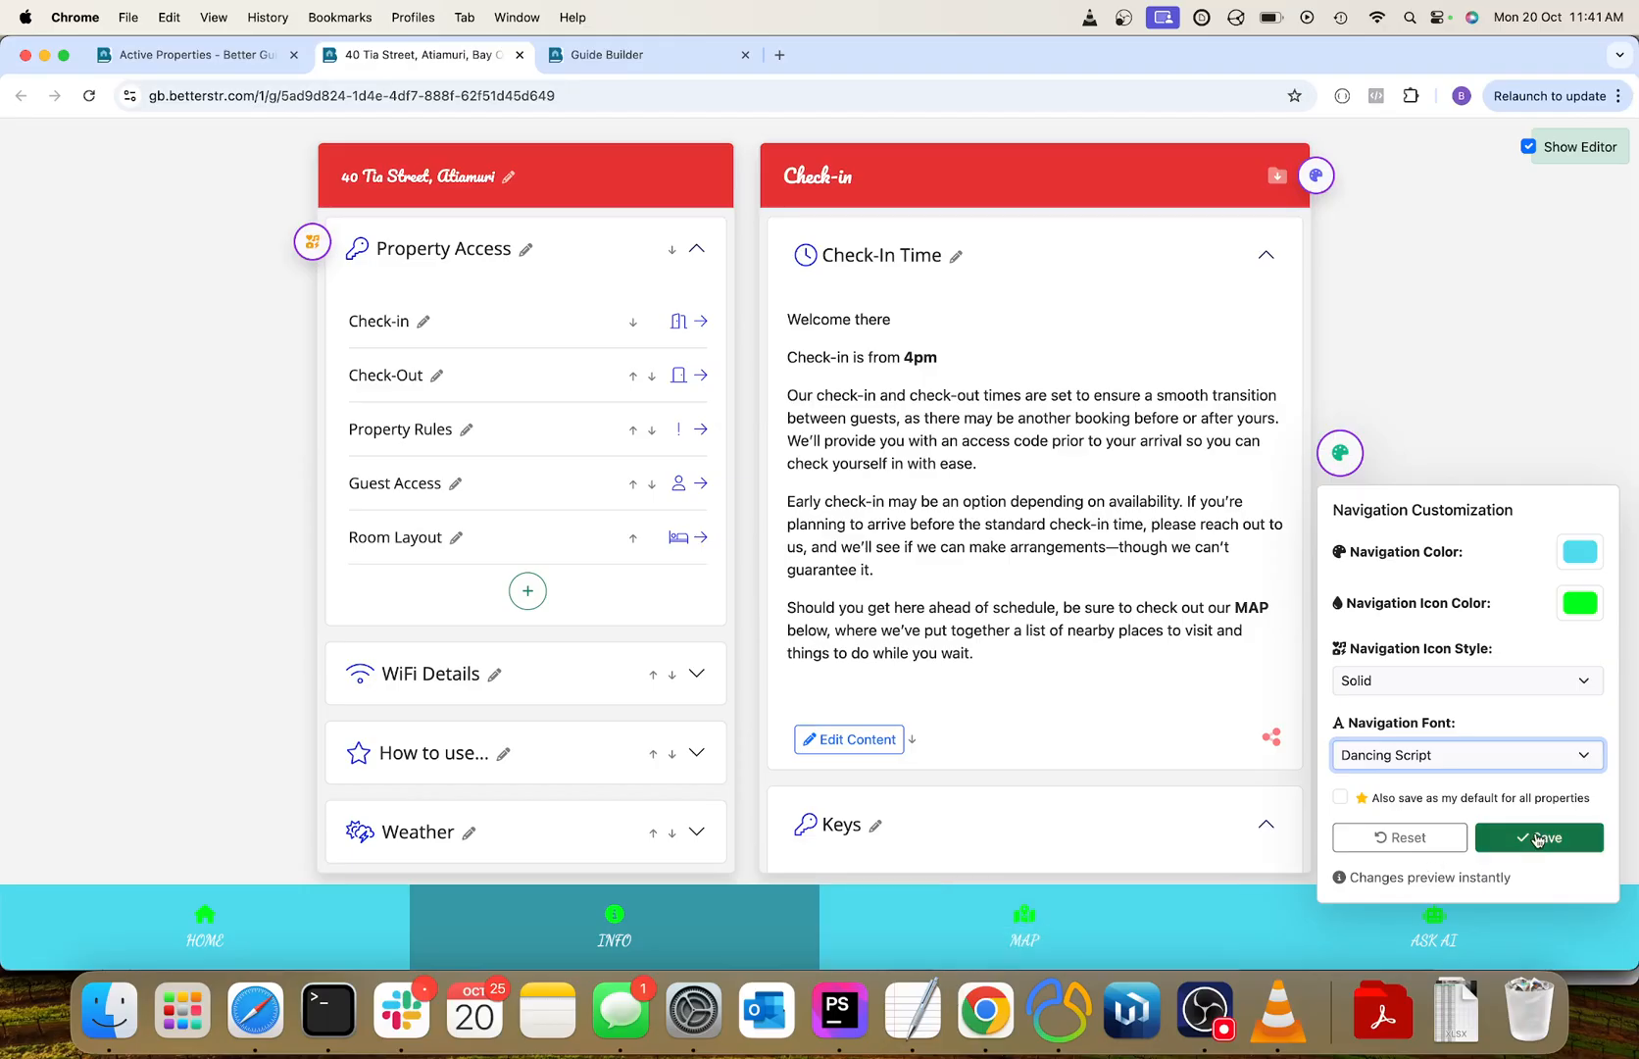
left_click(1540, 838)
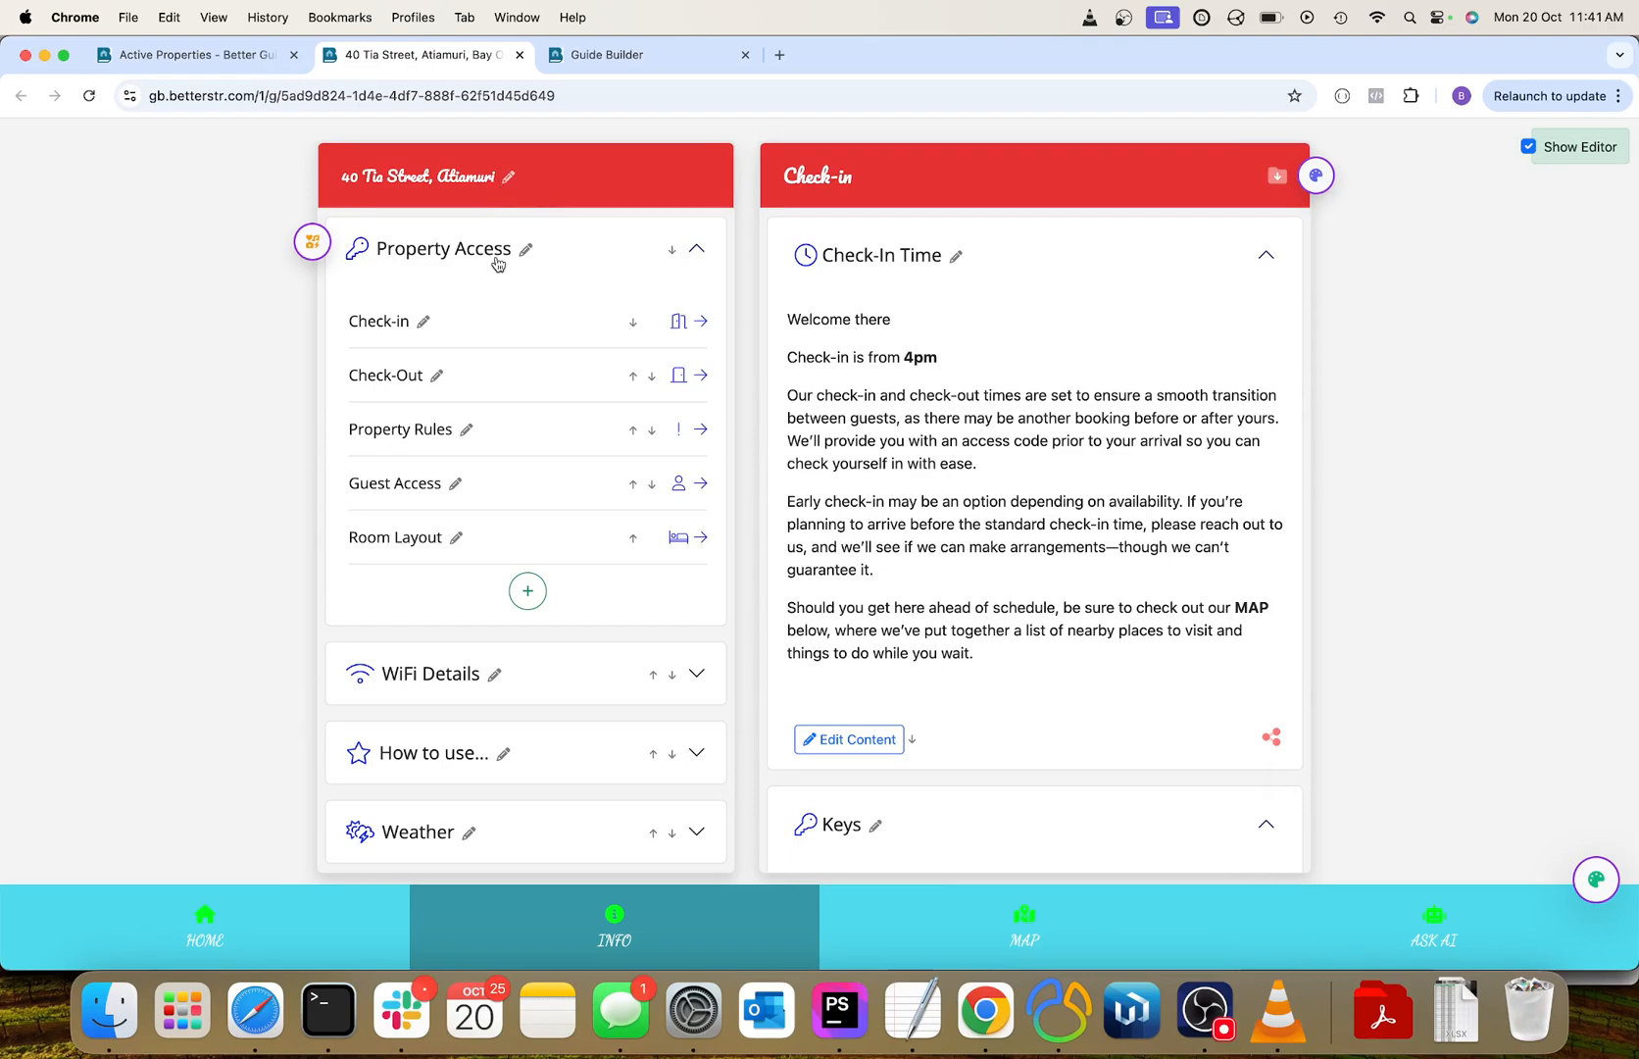
left_click(460, 255)
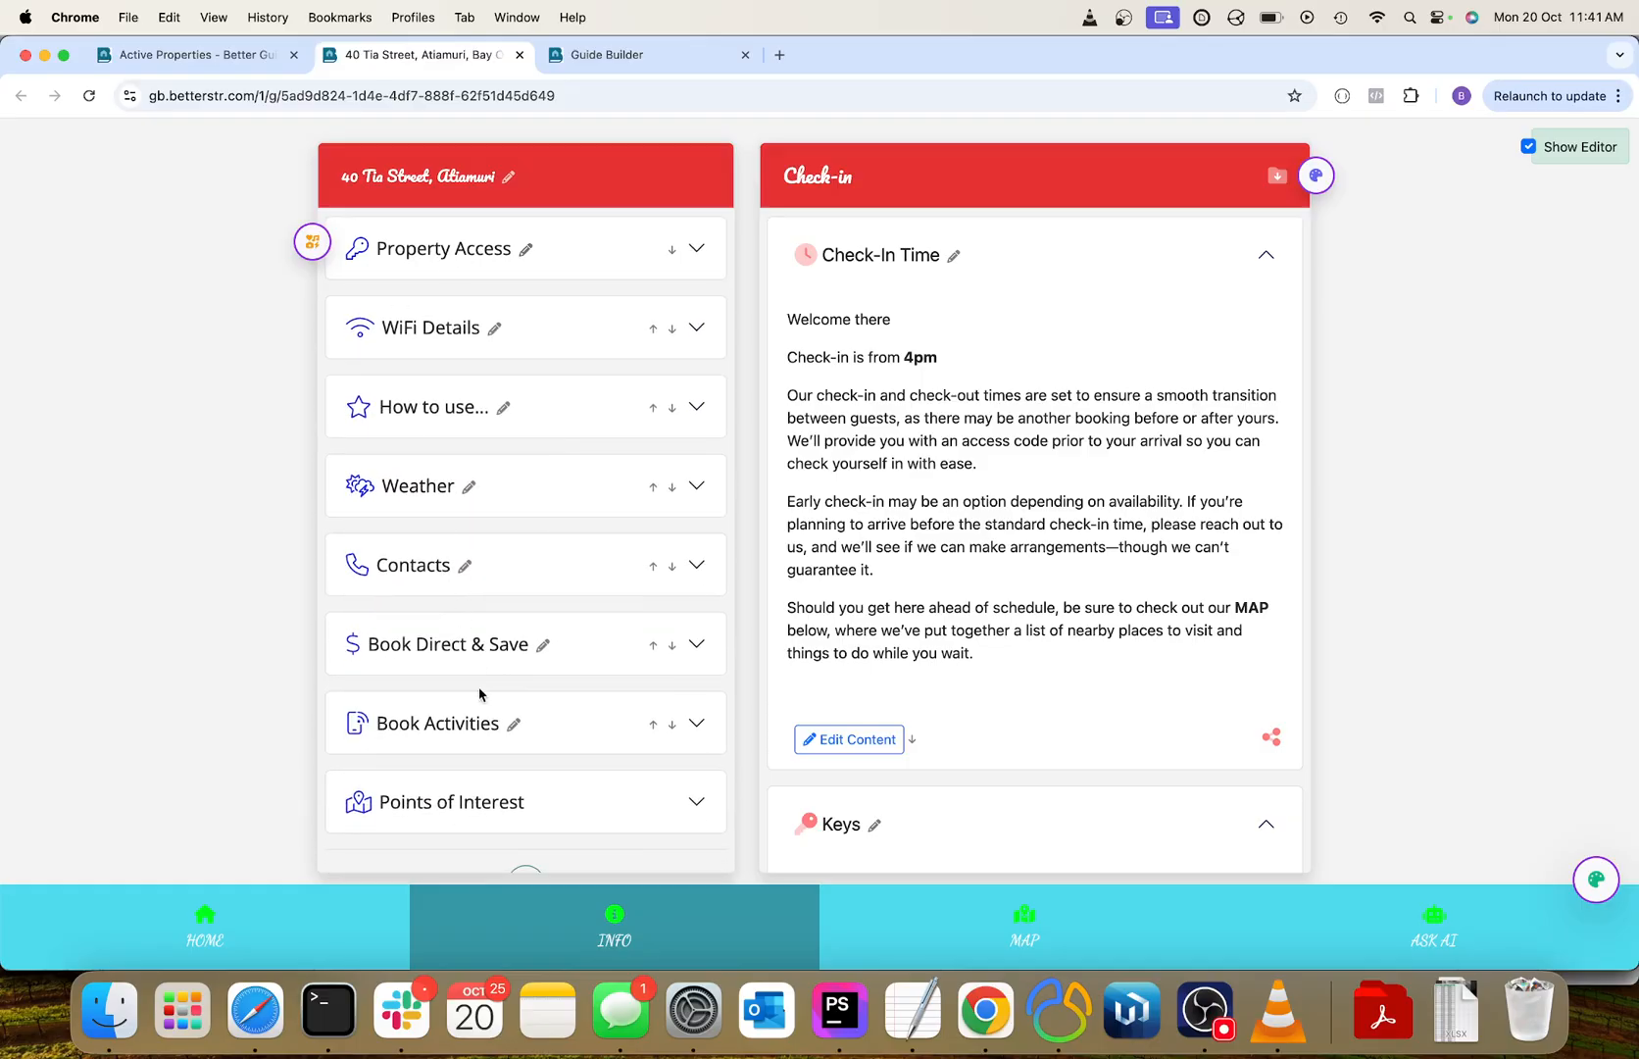
left_click(464, 257)
left_click(526, 250)
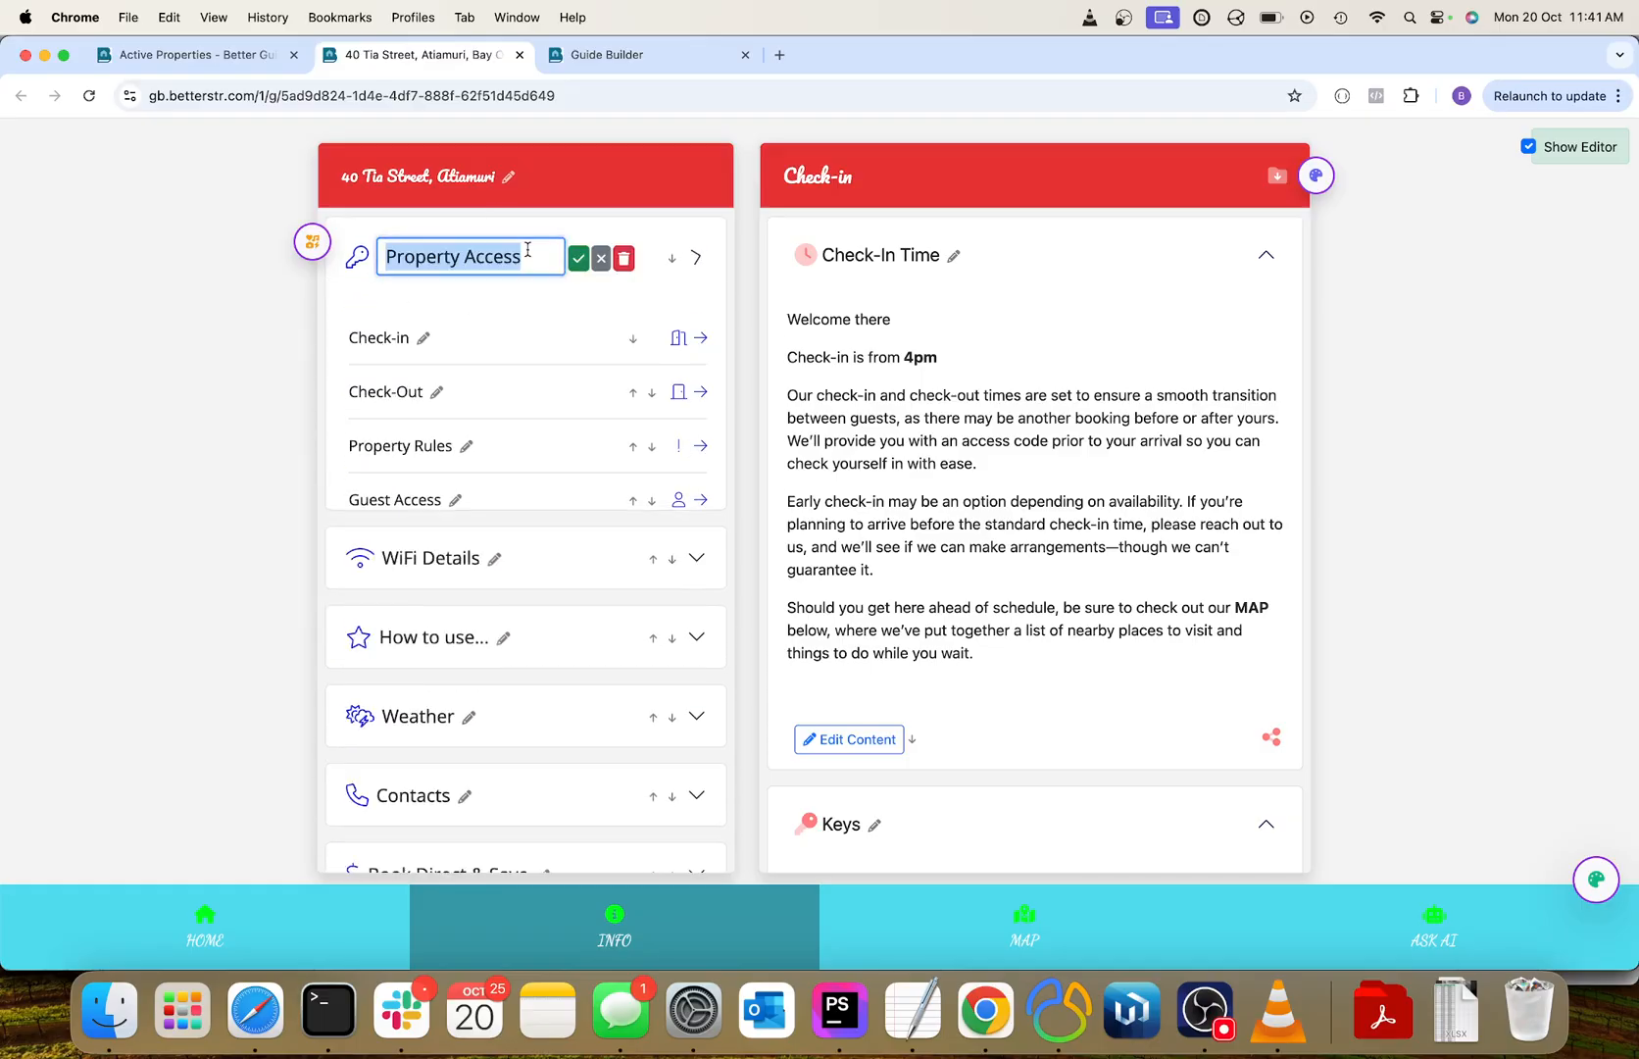
left_click(599, 260)
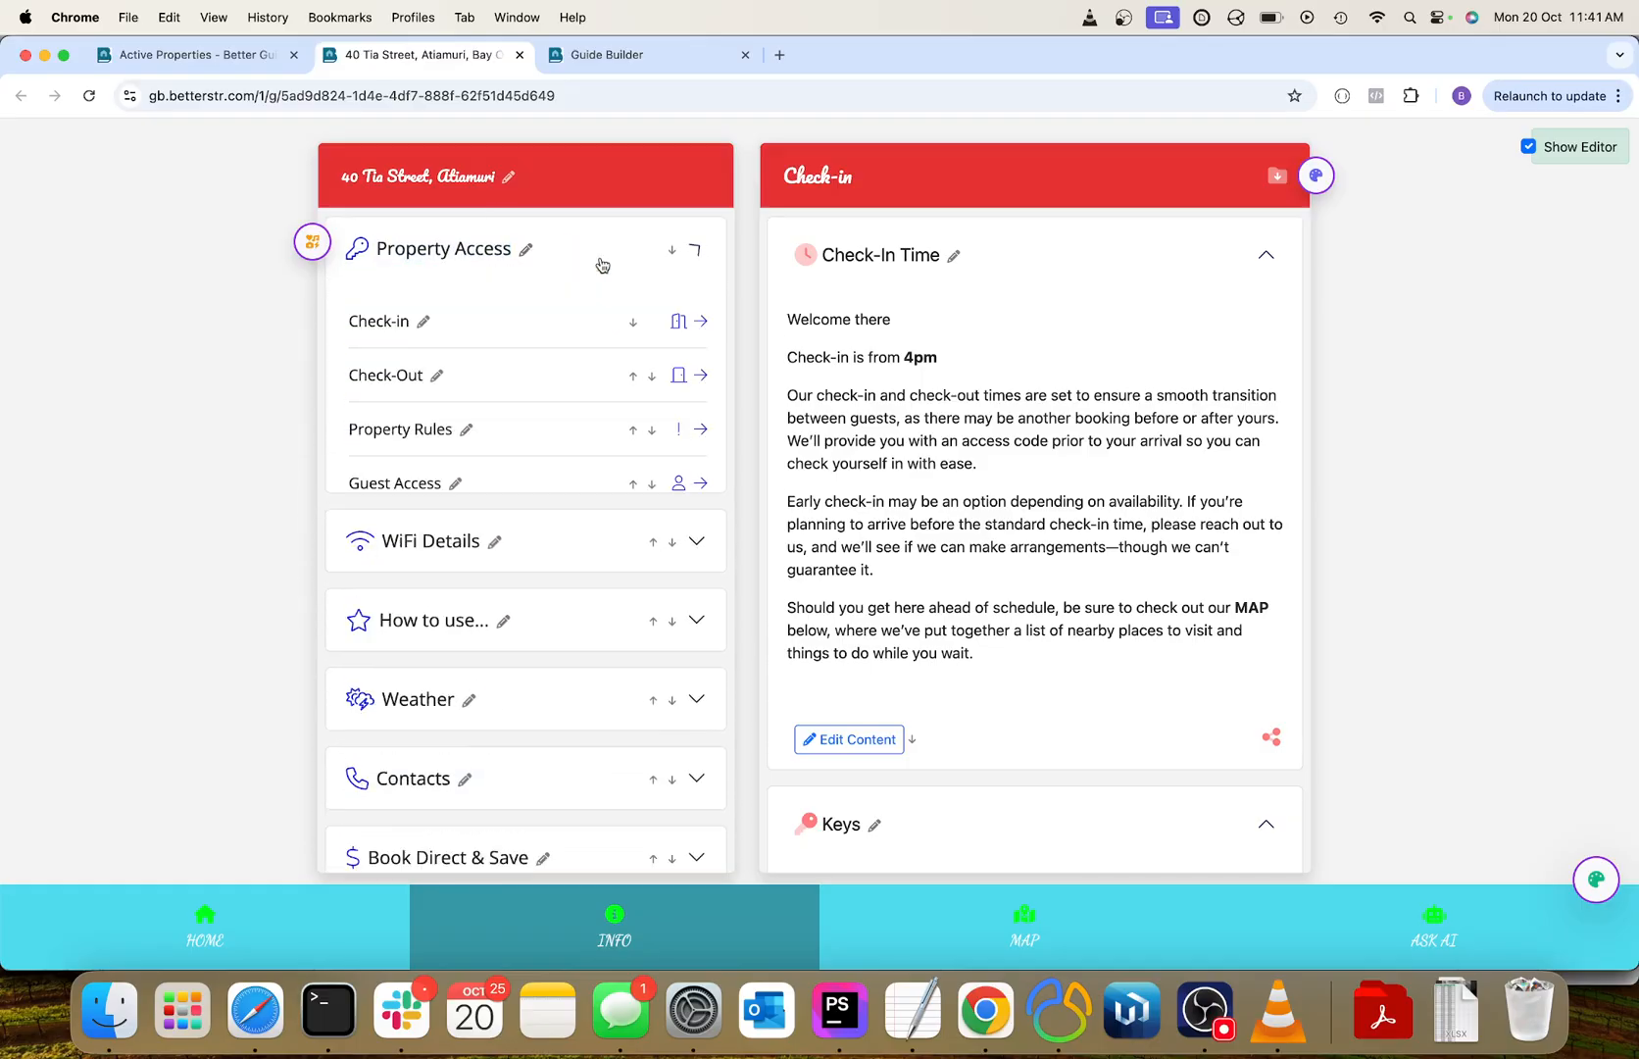
left_click(425, 326)
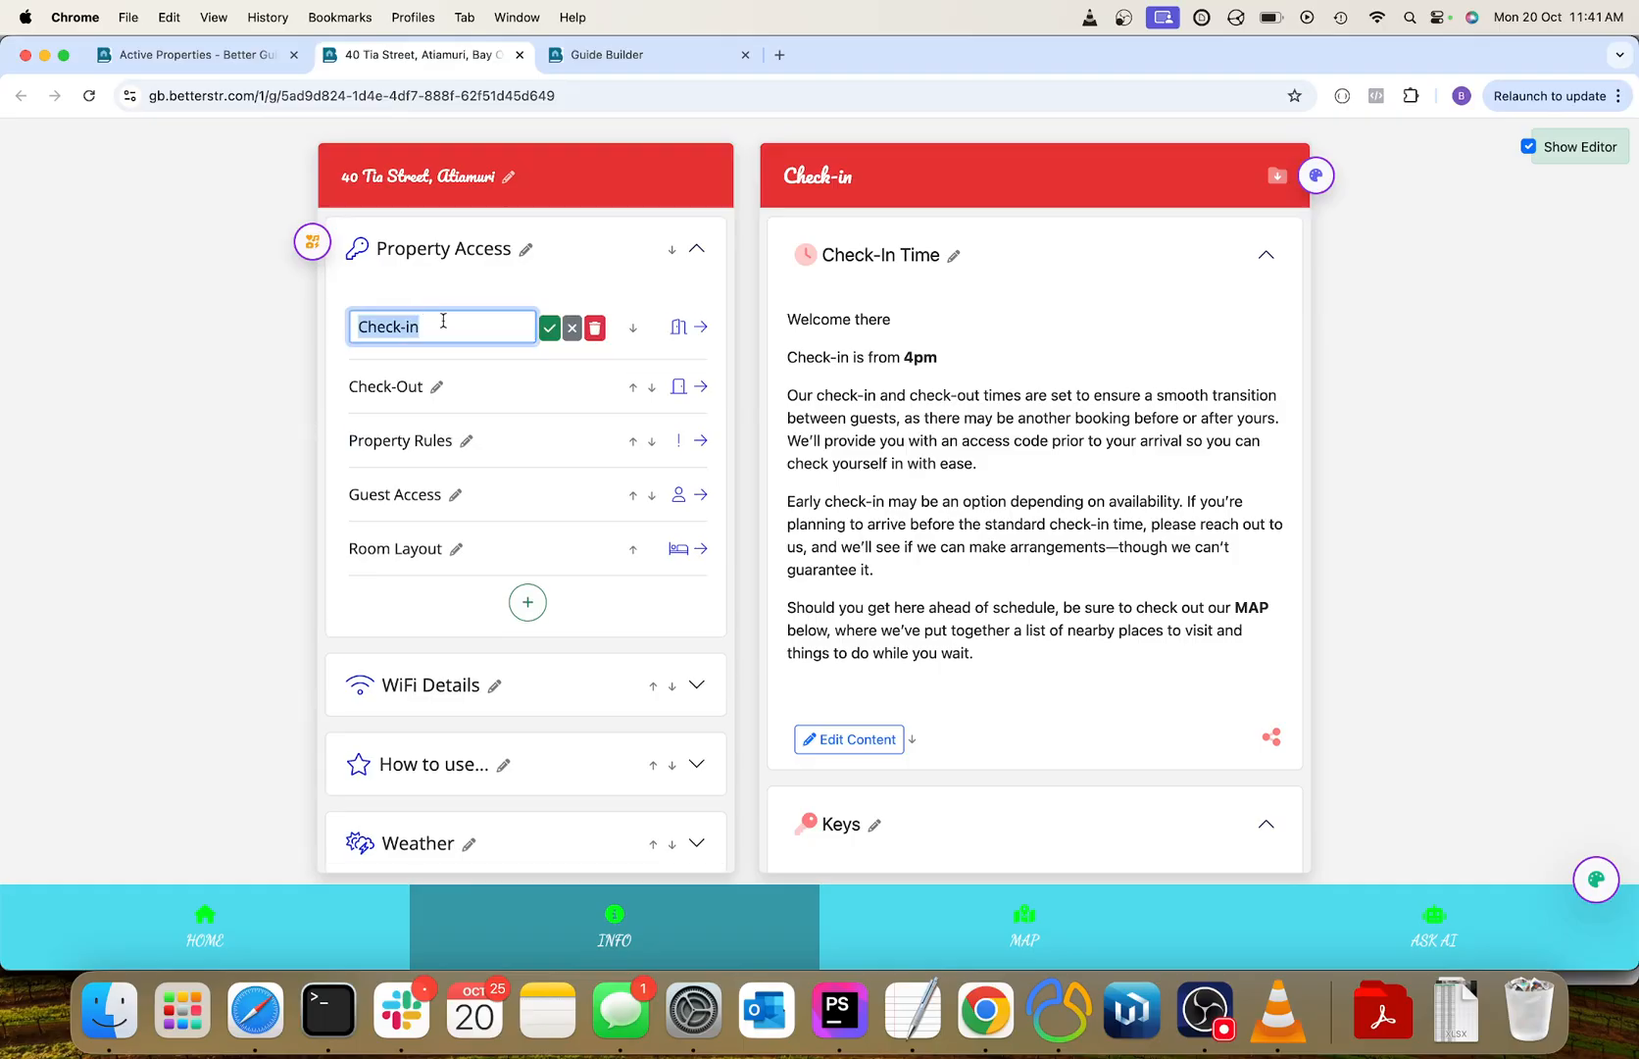
left_click(577, 331)
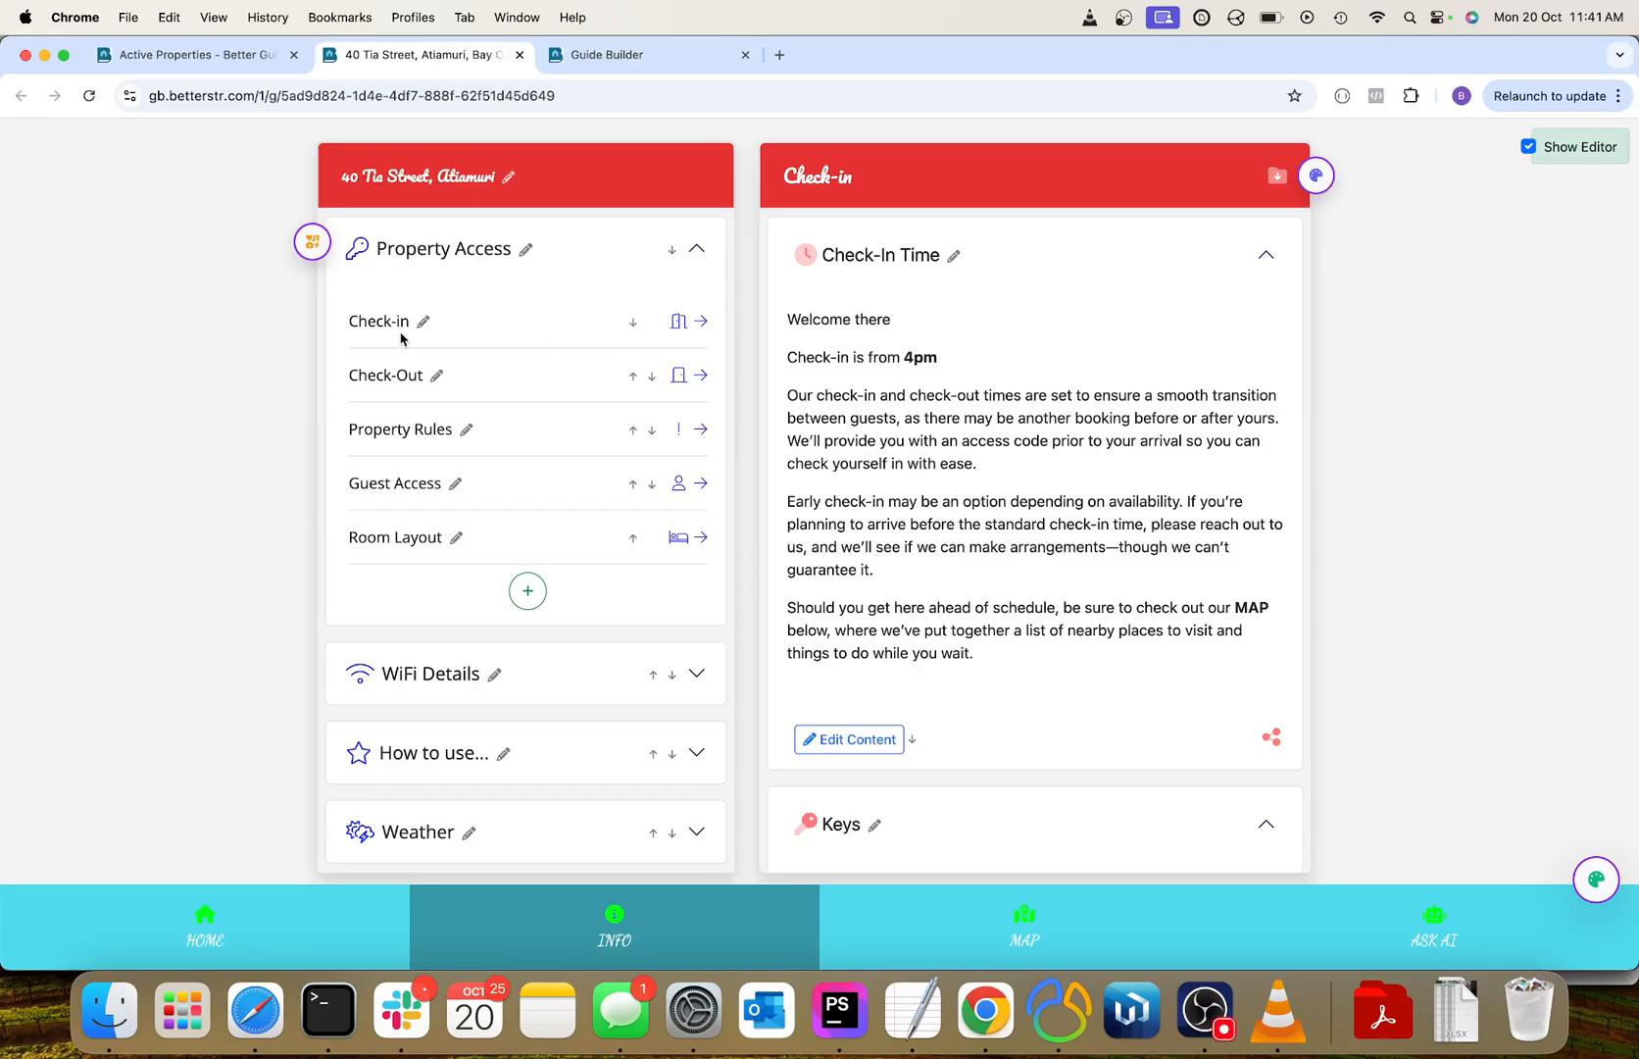
Add a new menu category titled Test with the Tree Decorated icon at the end of the guide menu.
scroll(402, 380, "down", 2)
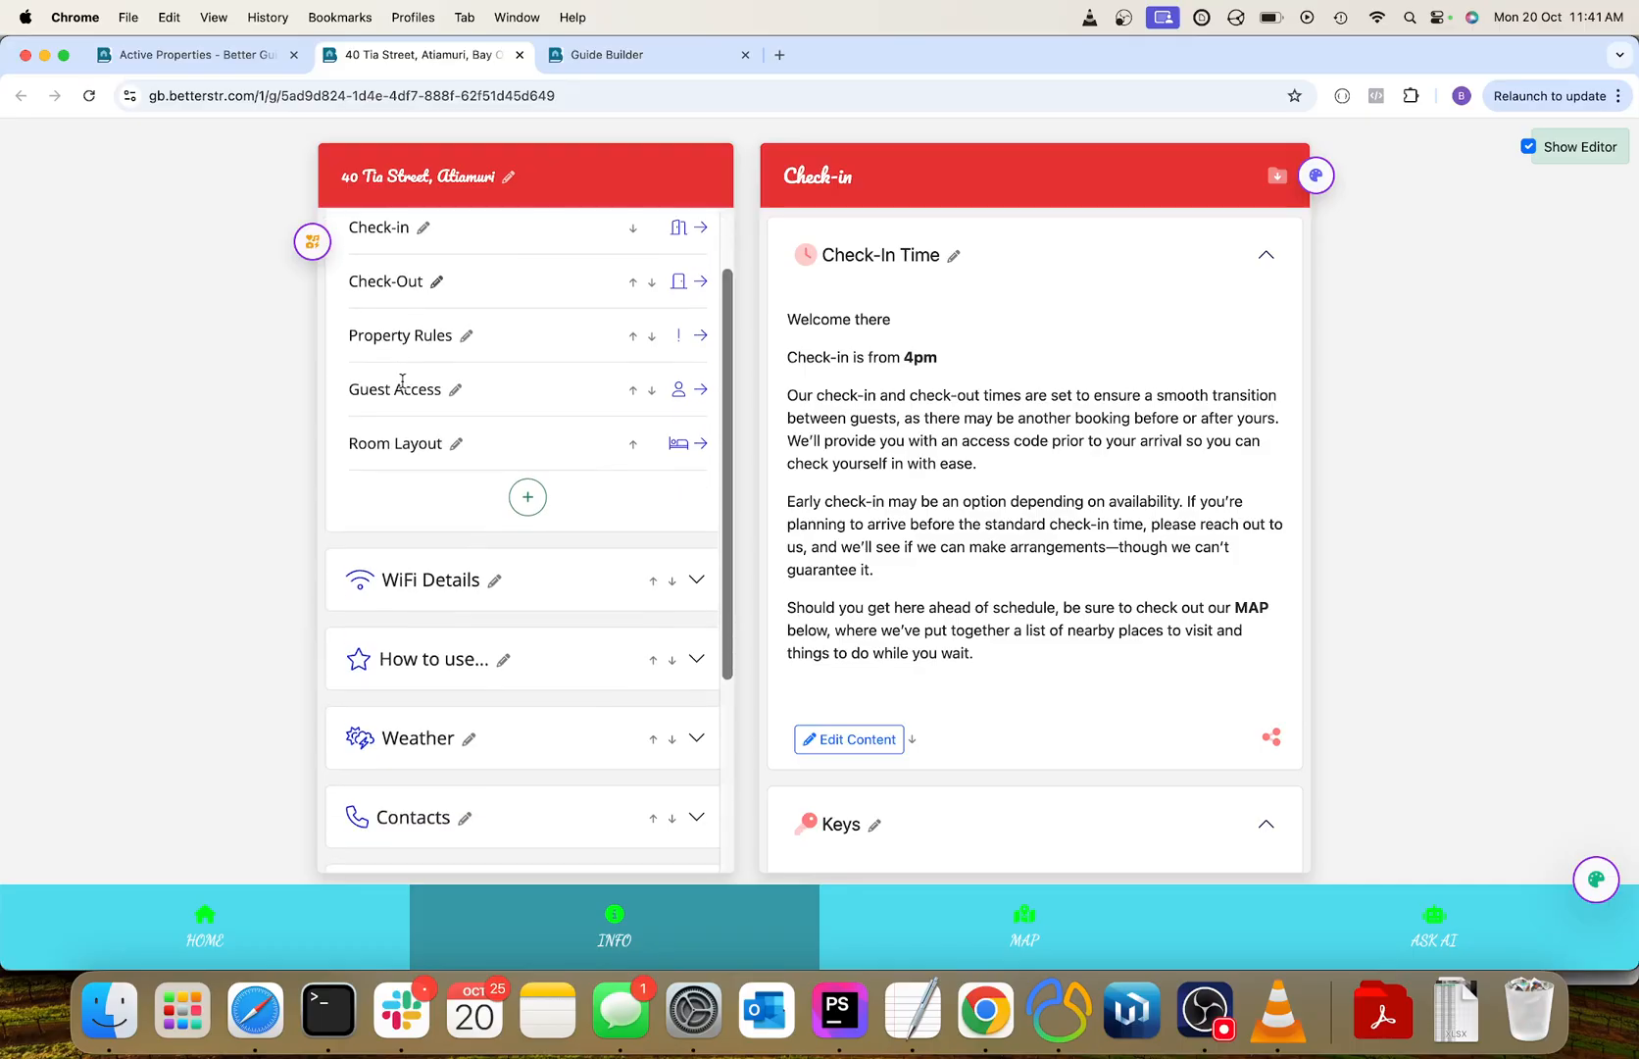
scroll(402, 380, "up", 2)
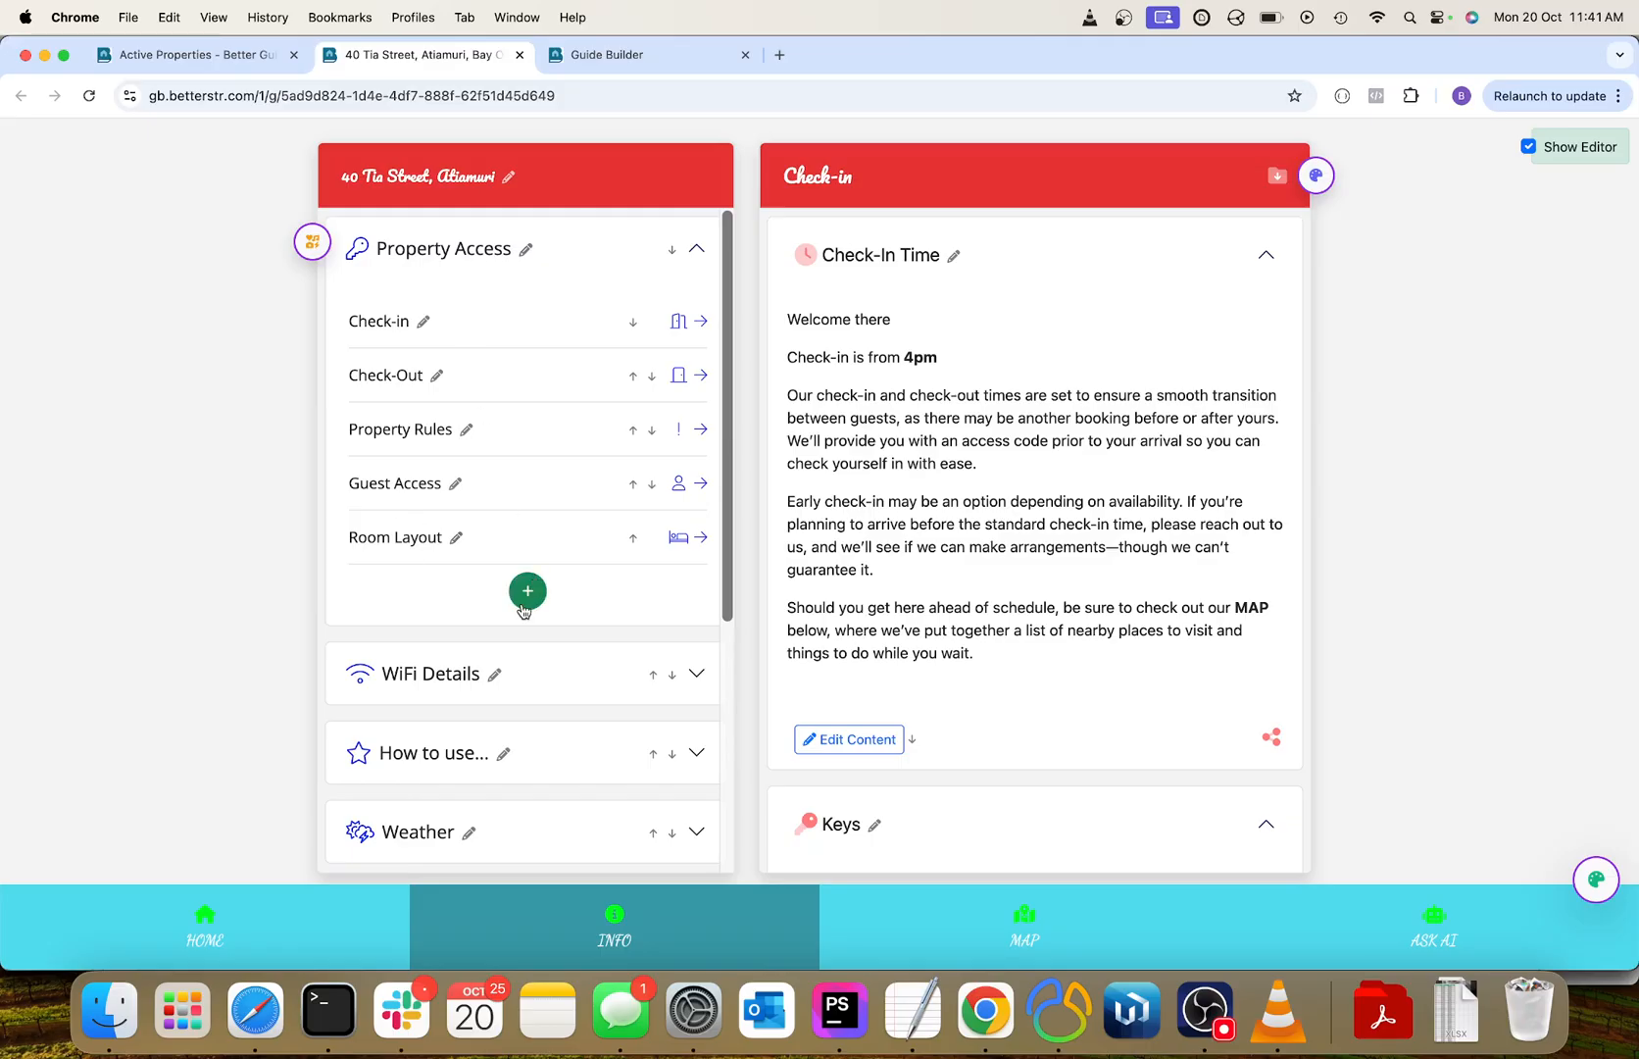
scroll(526, 613, "down", 5)
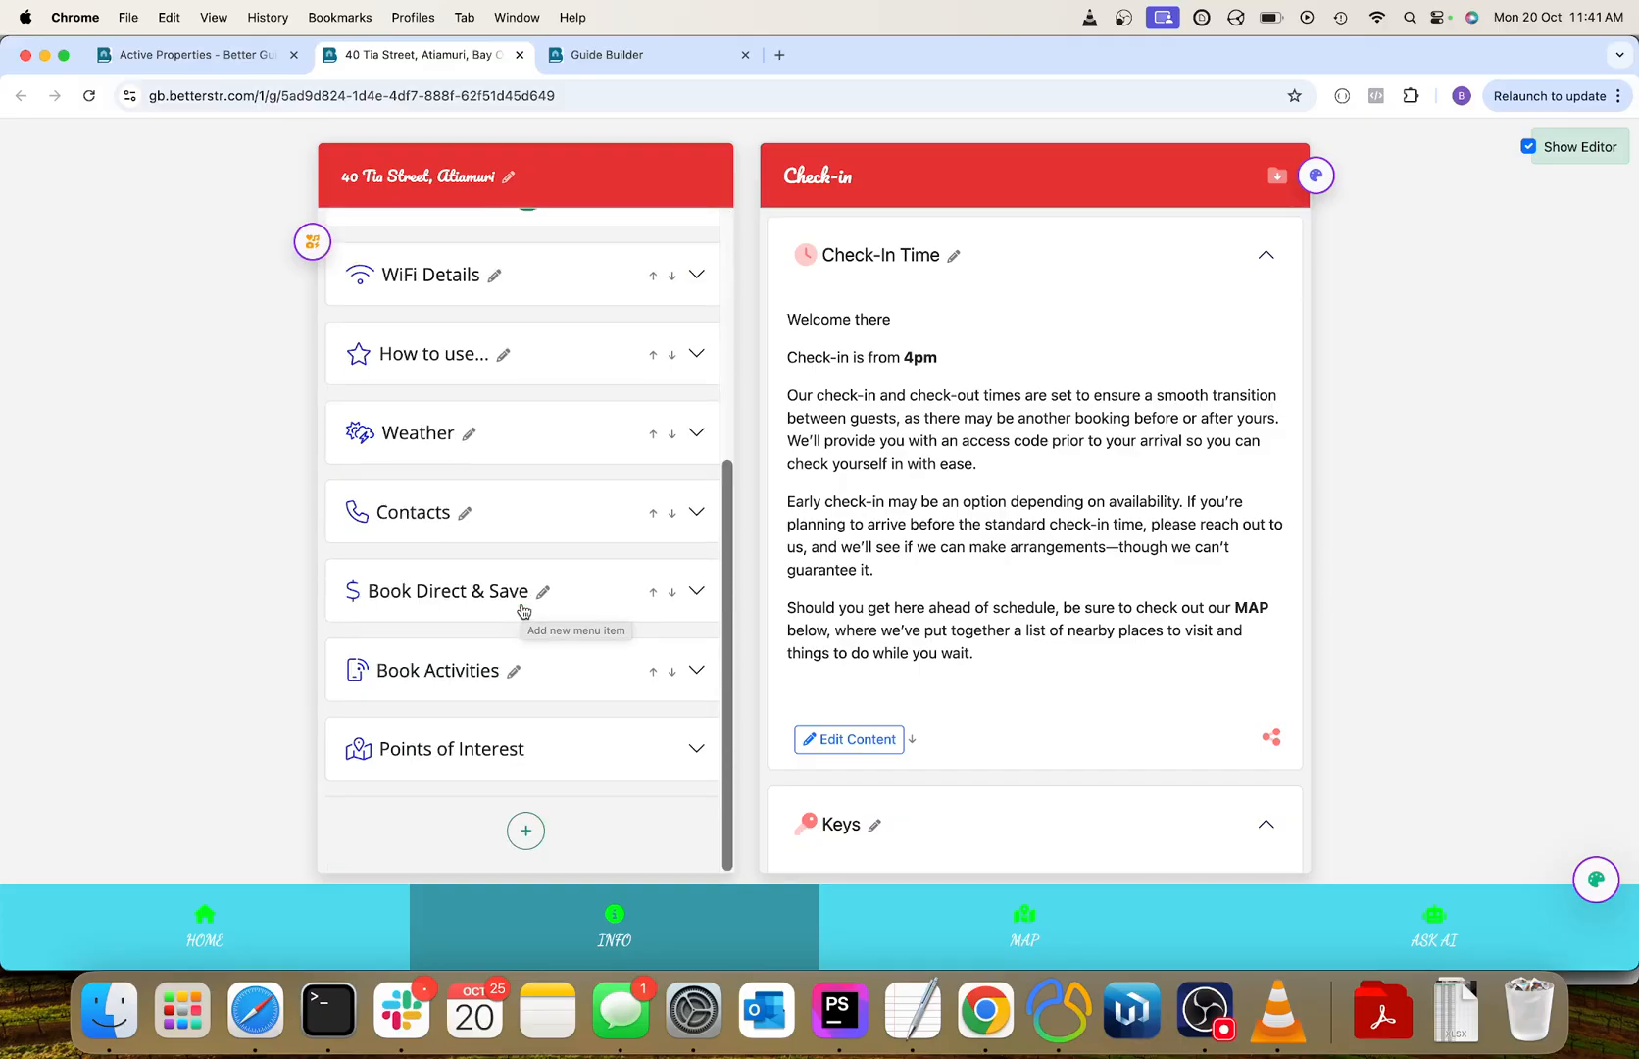
left_click(527, 832)
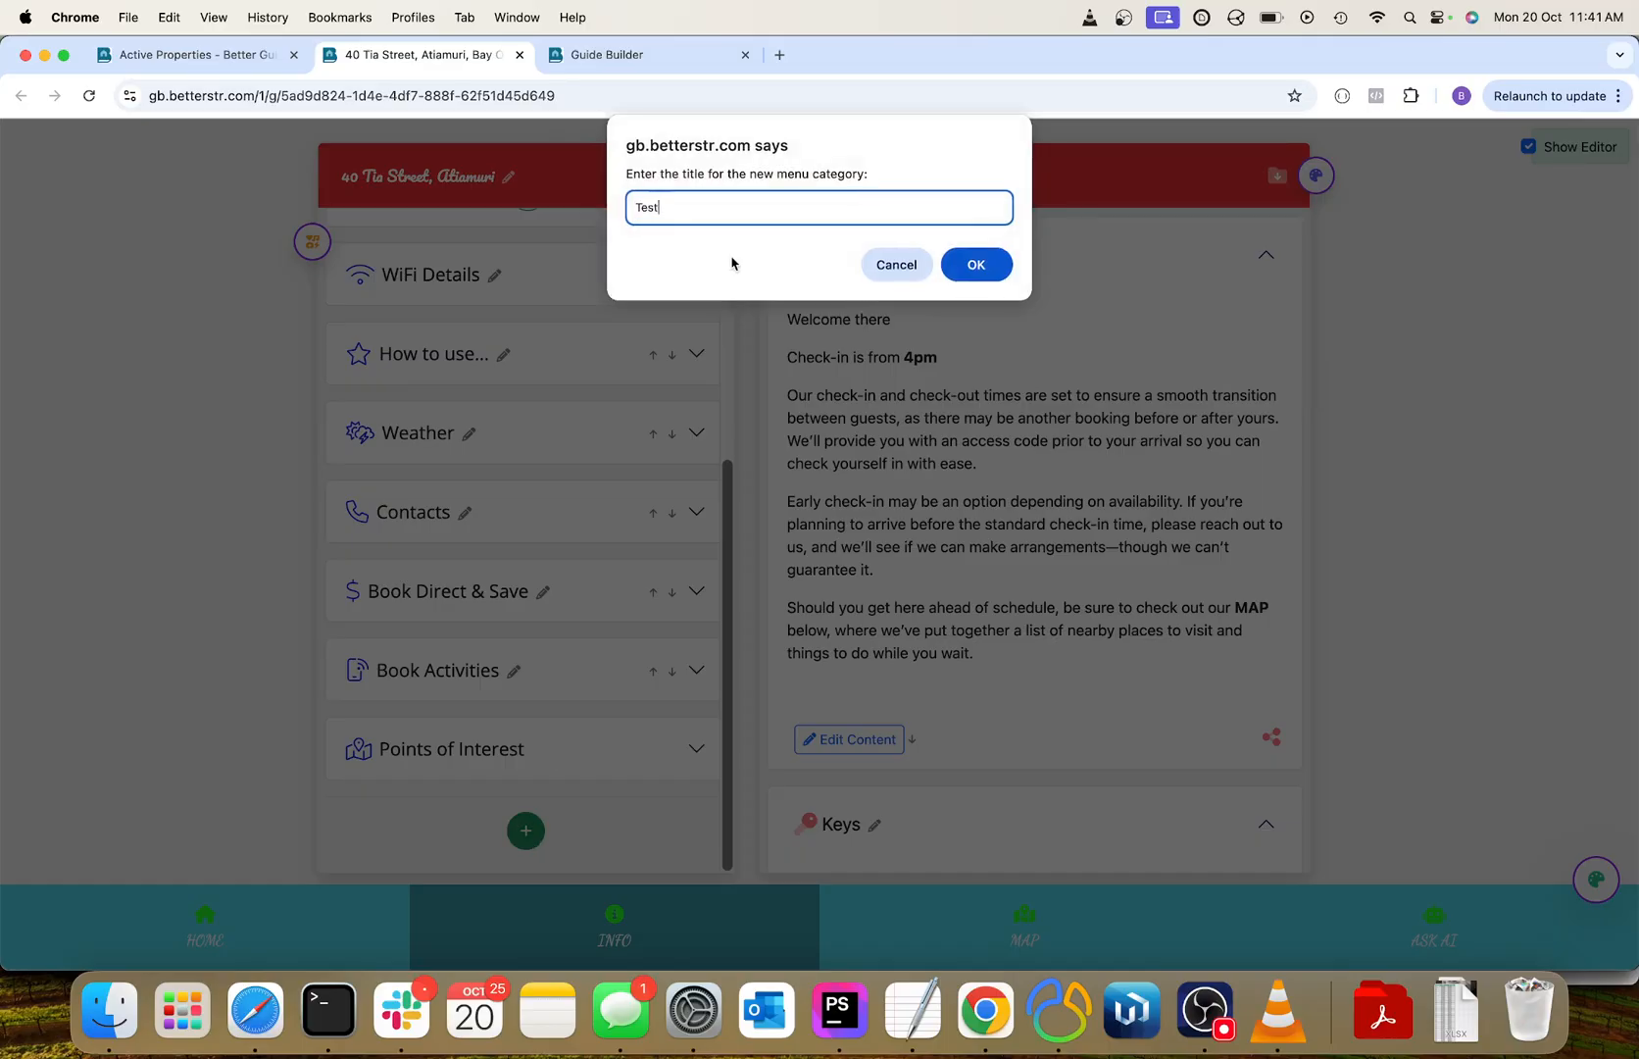
left_click(970, 267)
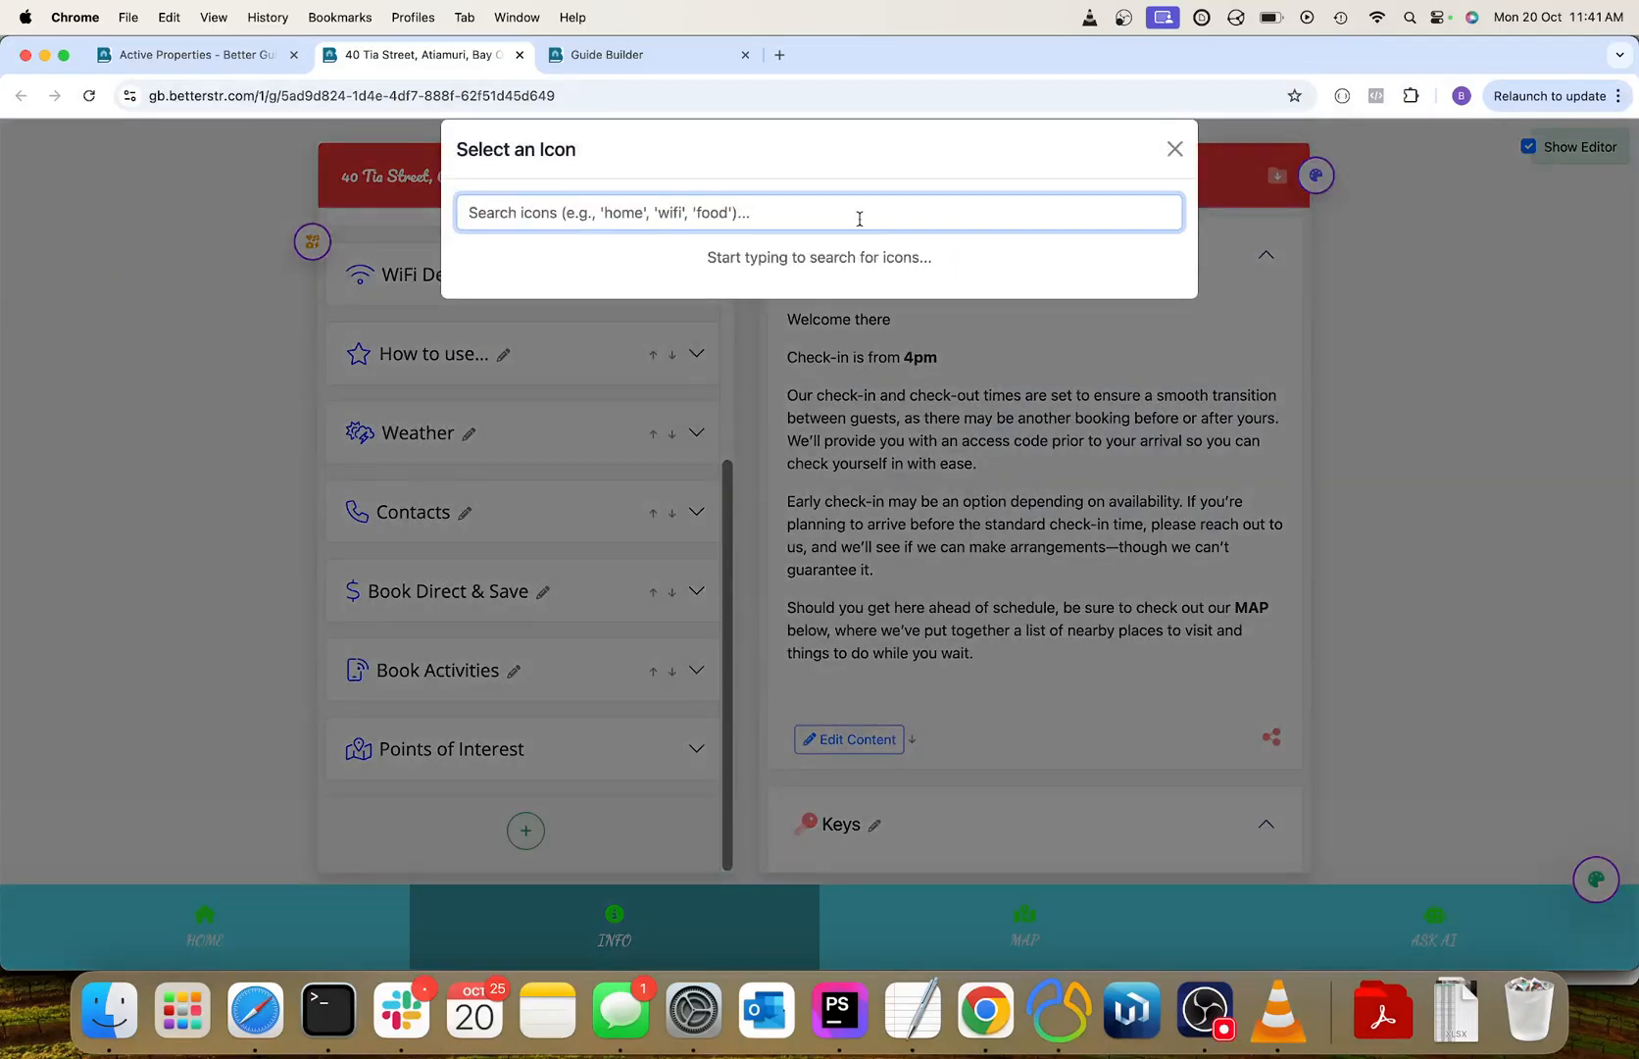
type("tree")
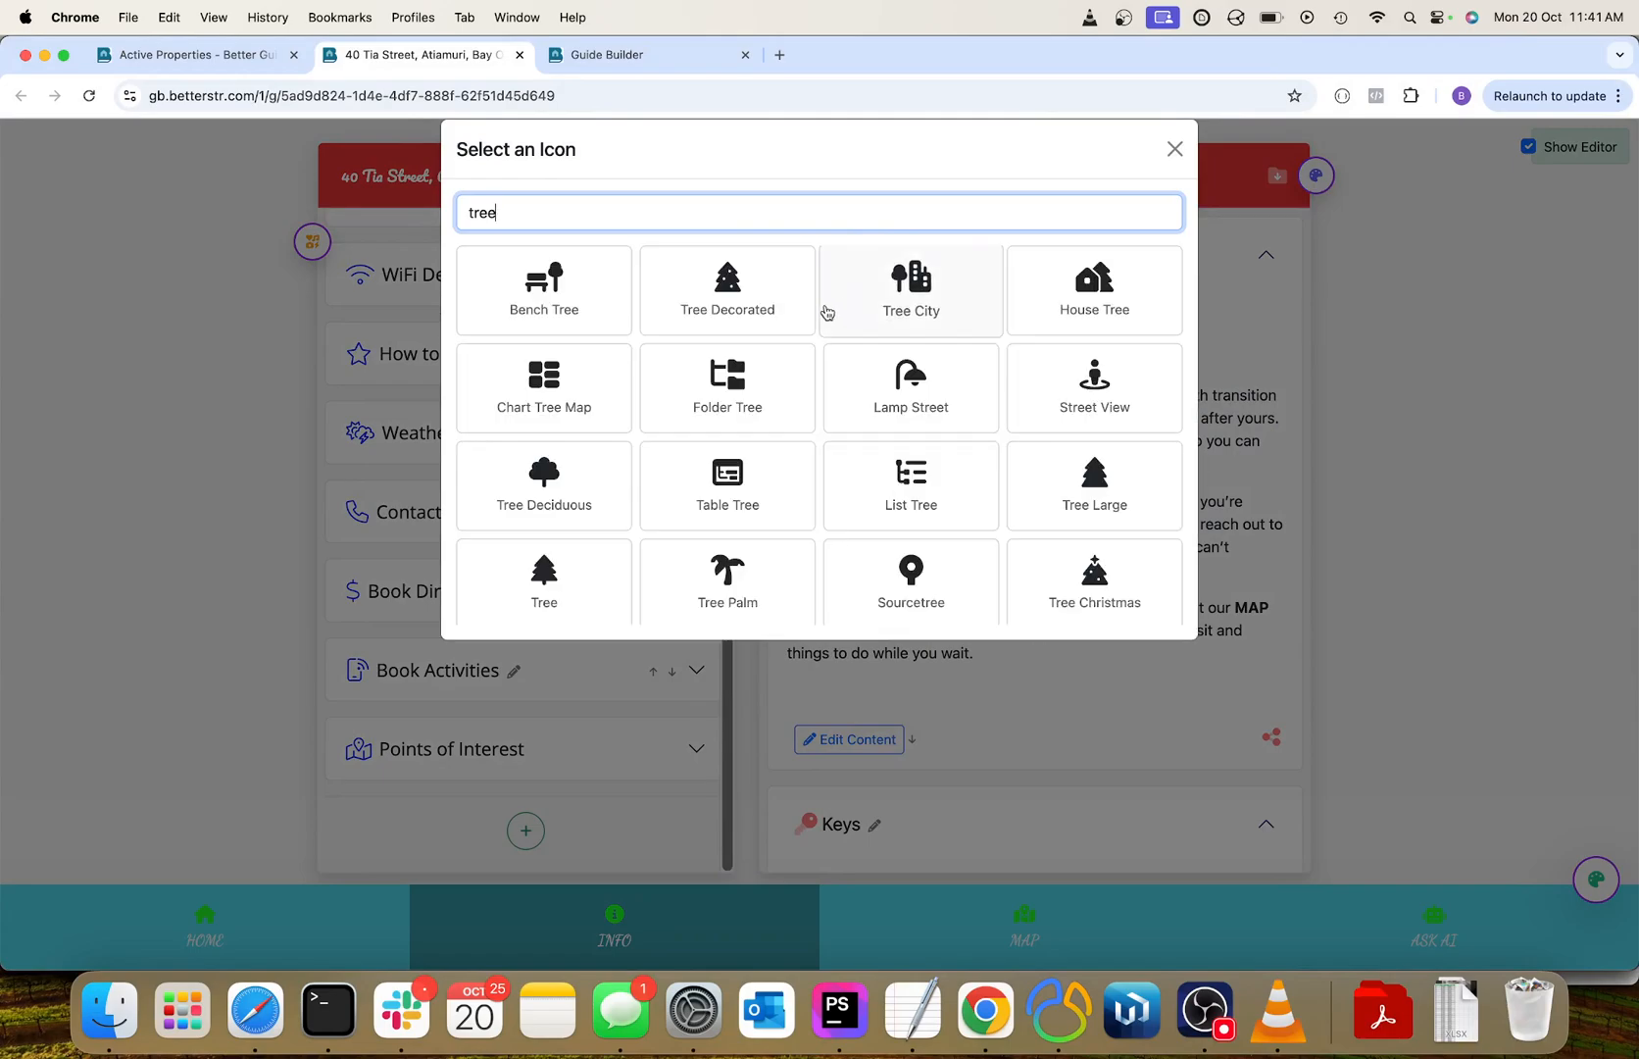
left_click(737, 302)
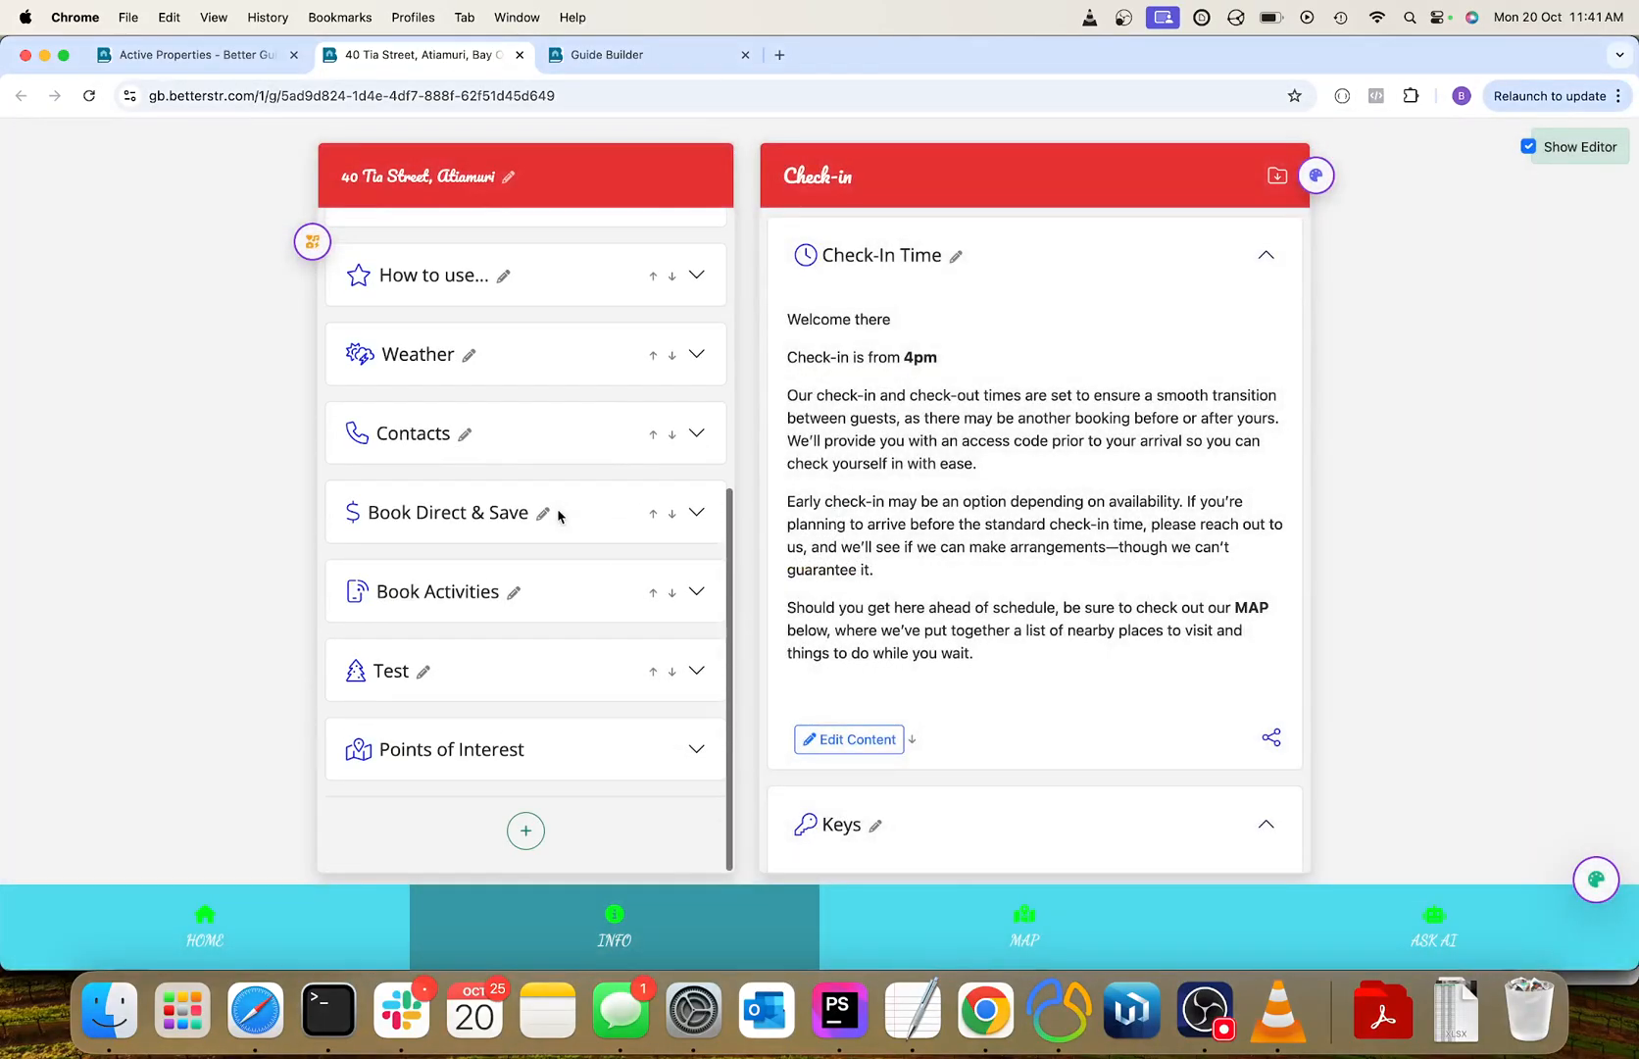
Edit the Test category's content section, setting its title to Test lockbox and keeping its visibility at Visible Everywhere.
left_click(389, 674)
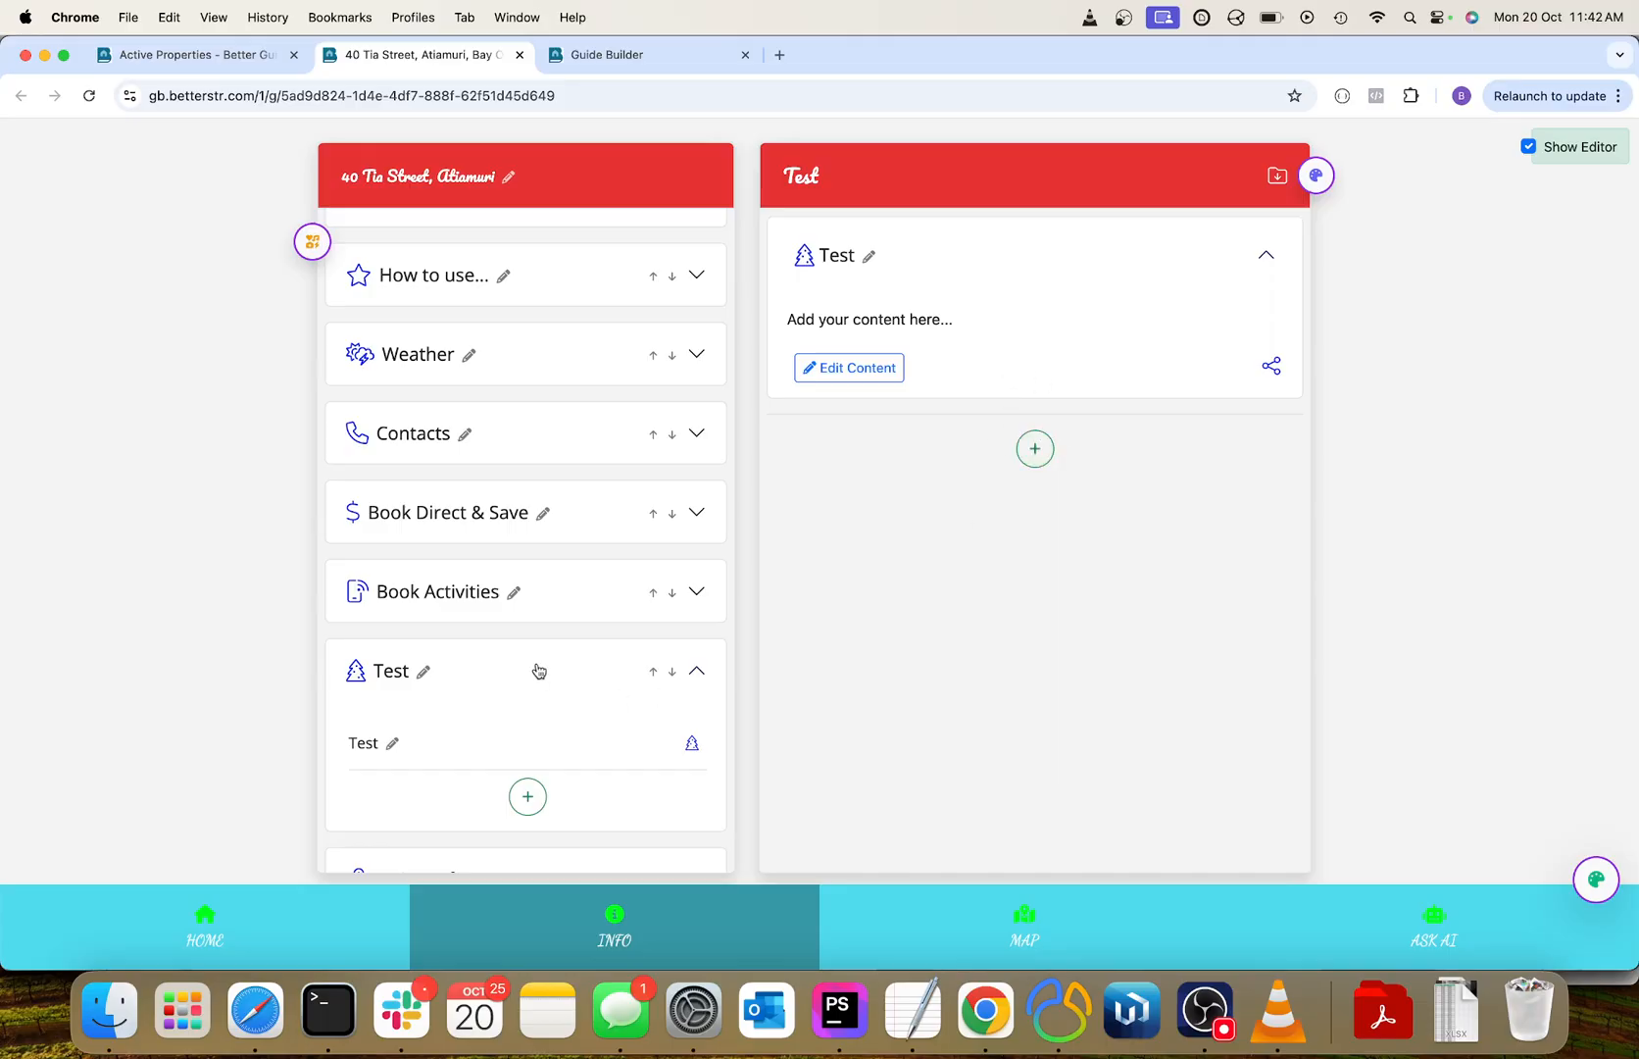
left_click(859, 377)
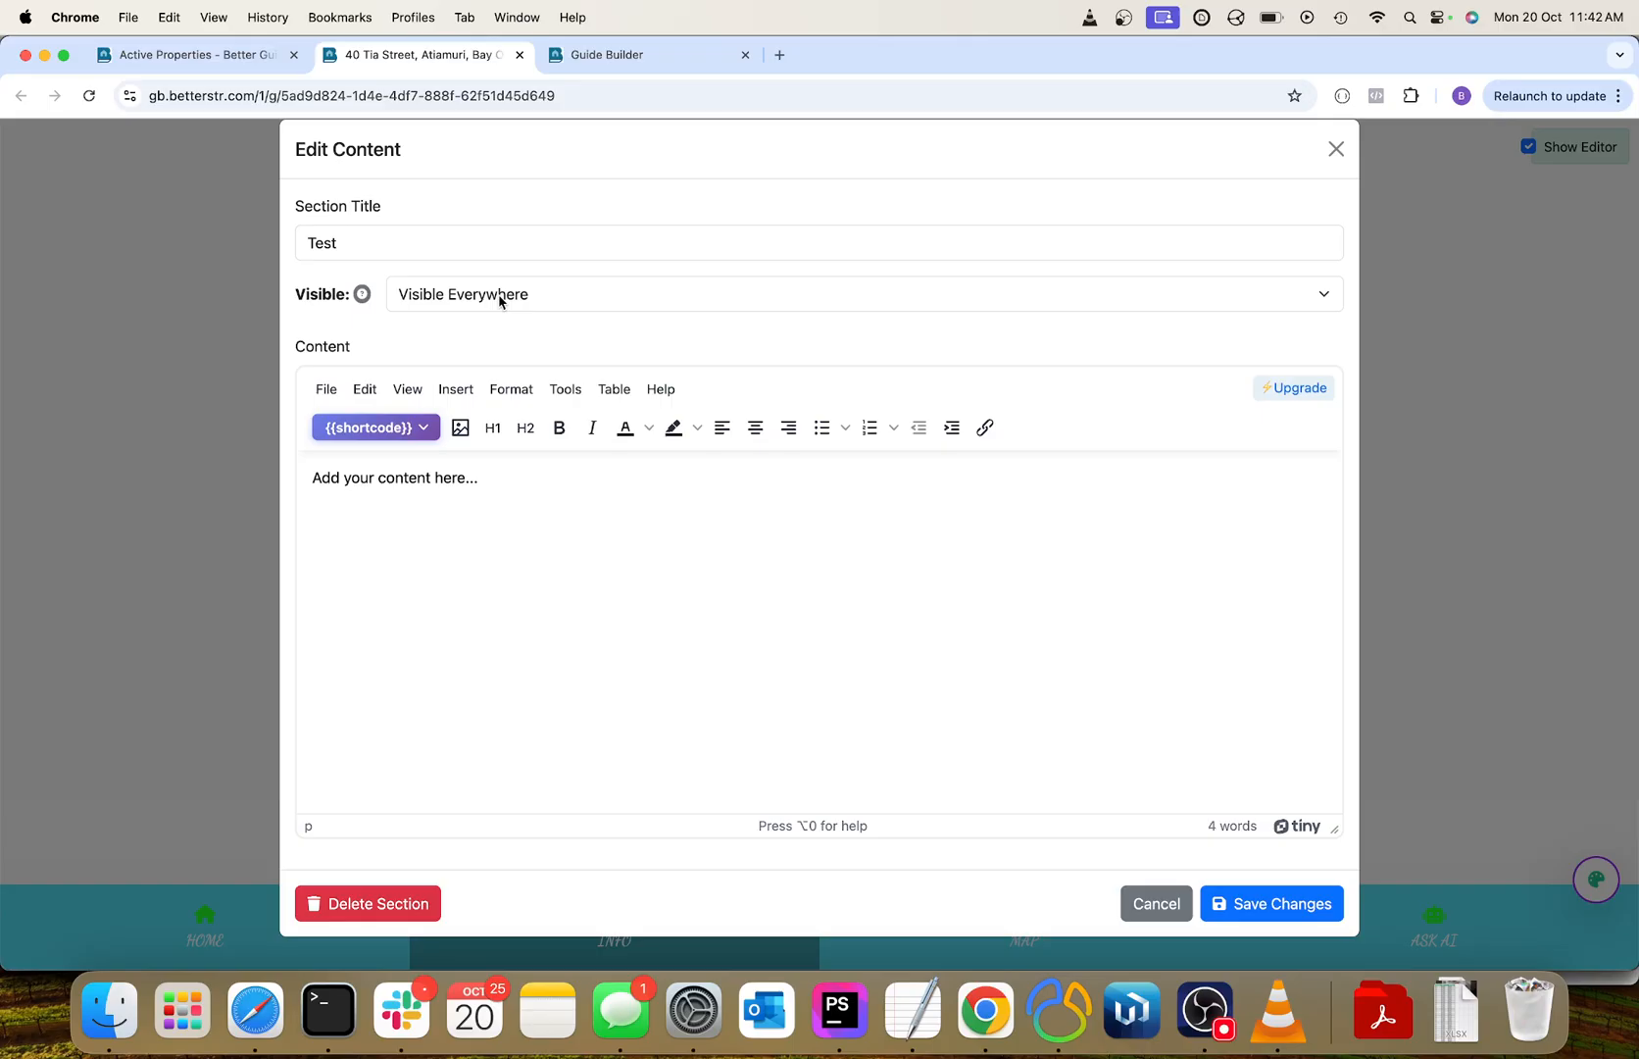
double_click(472, 242)
type("Test lo")
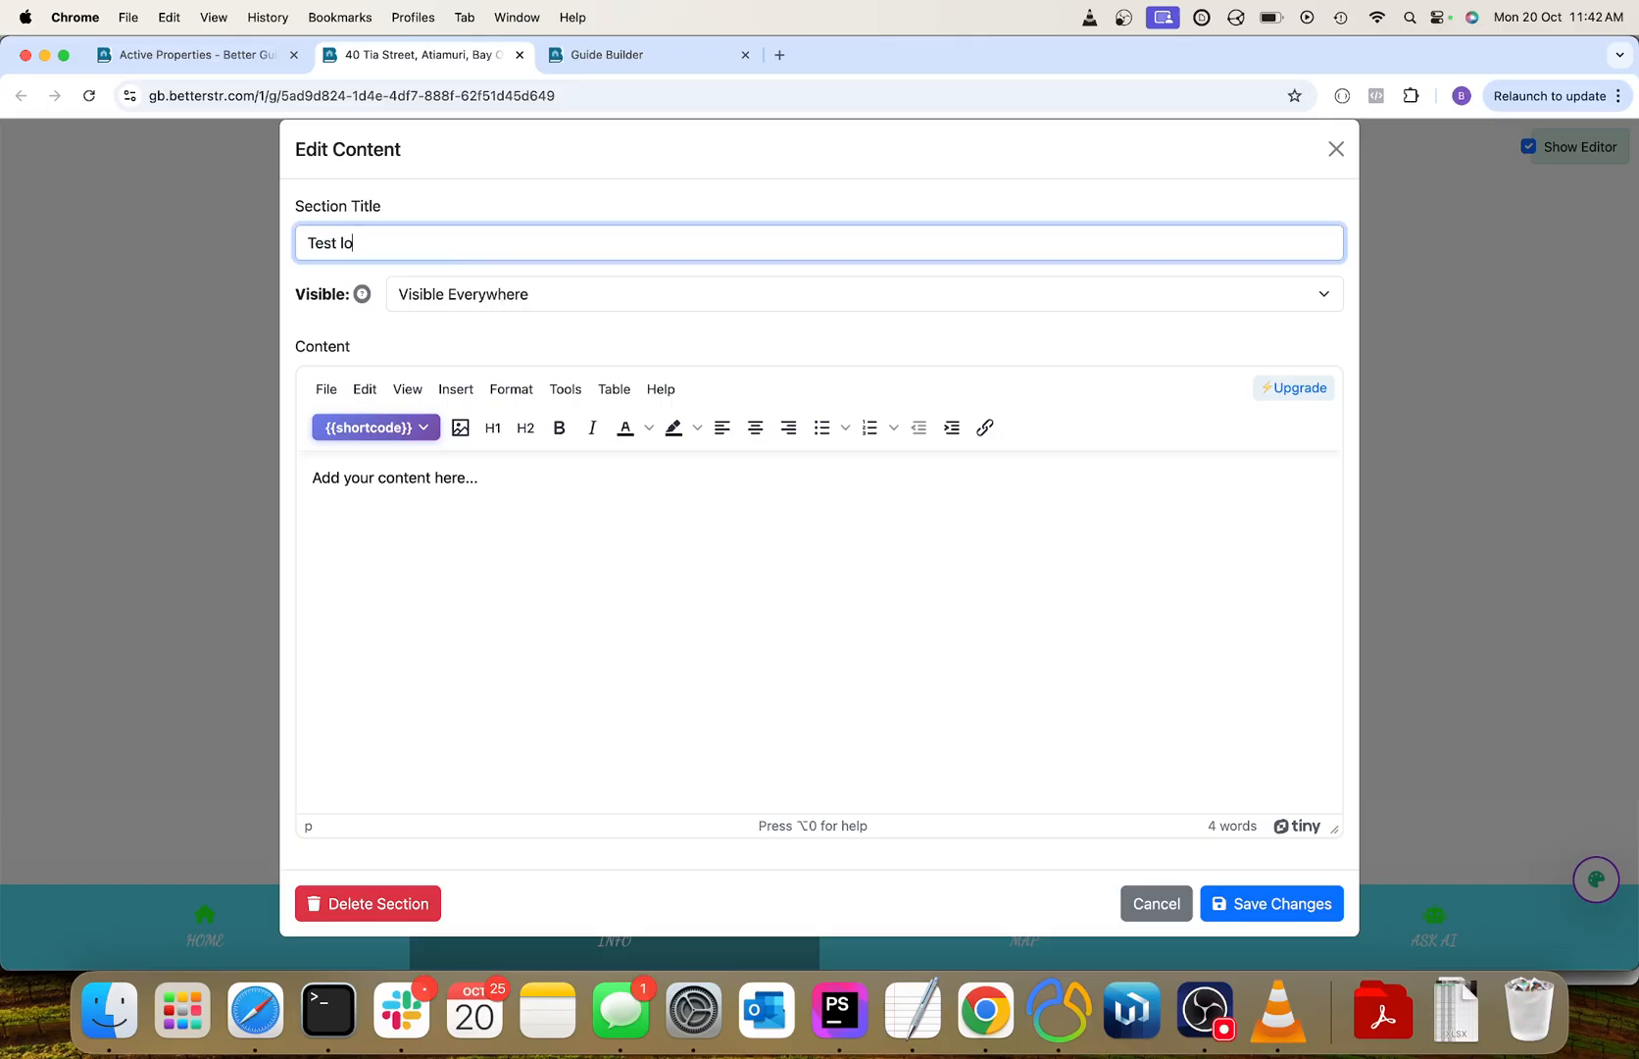
type("ckbox")
left_click(476, 296)
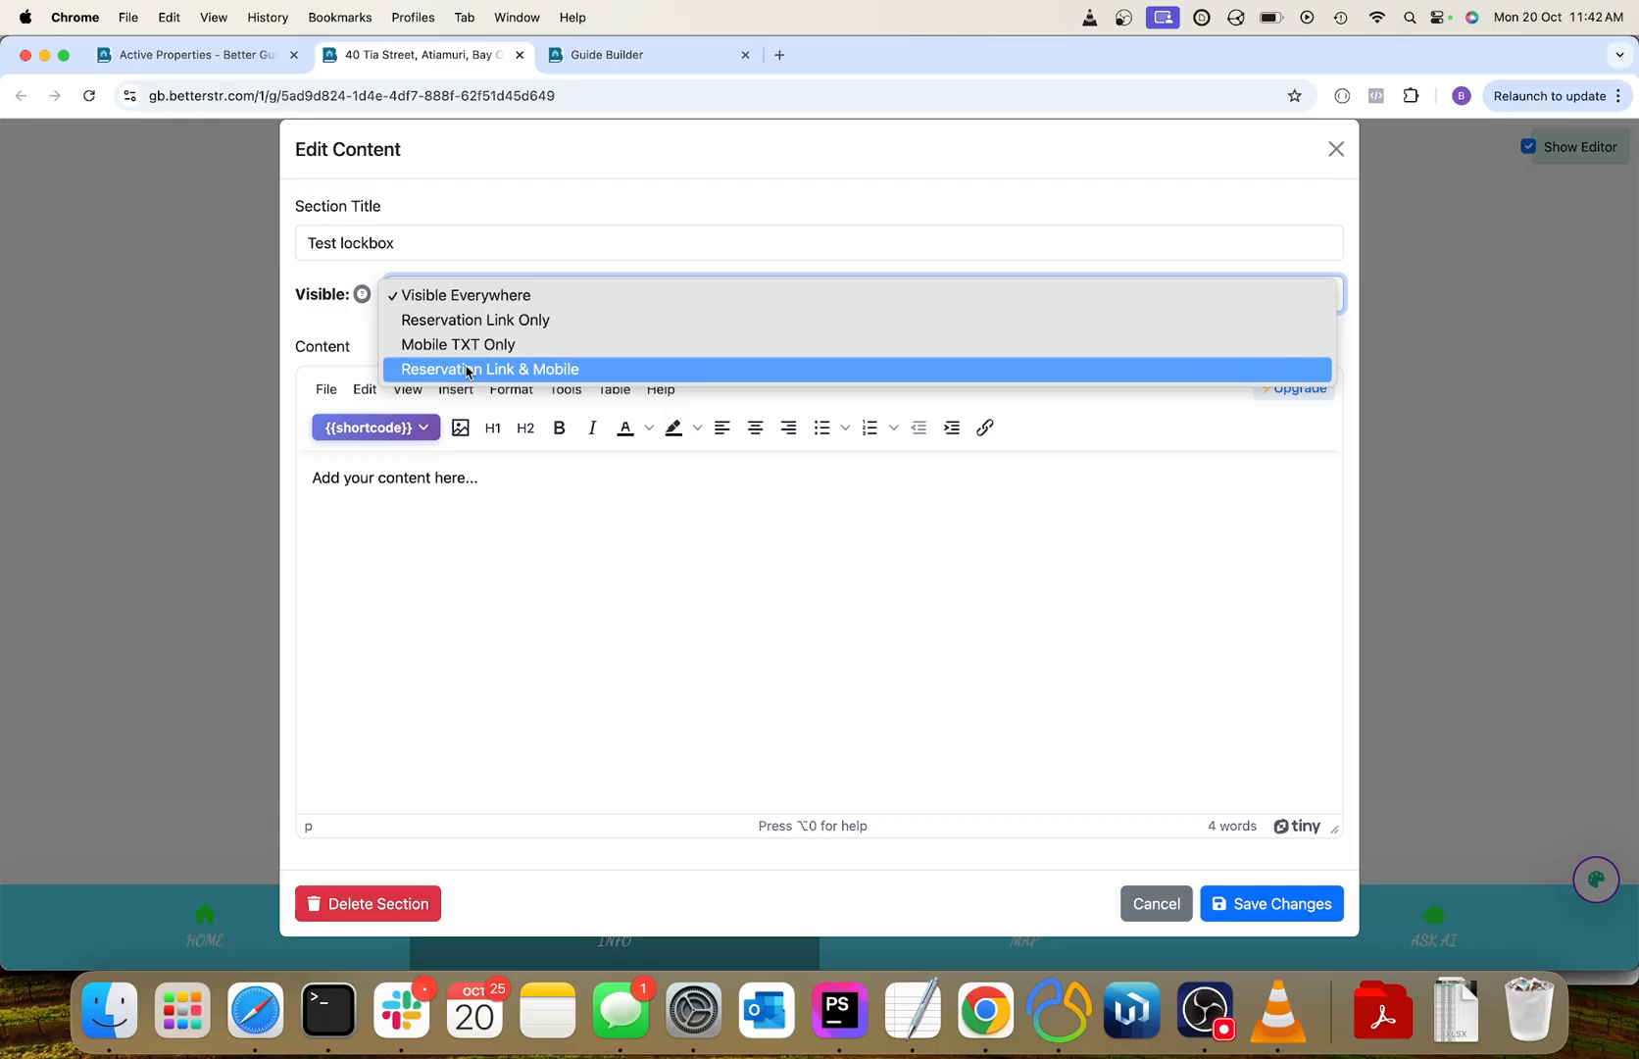
left_click(498, 297)
Add the line "Your checkin time is:" below the placeholder text, followed by the Check-In Time shortcode.
left_click(544, 542)
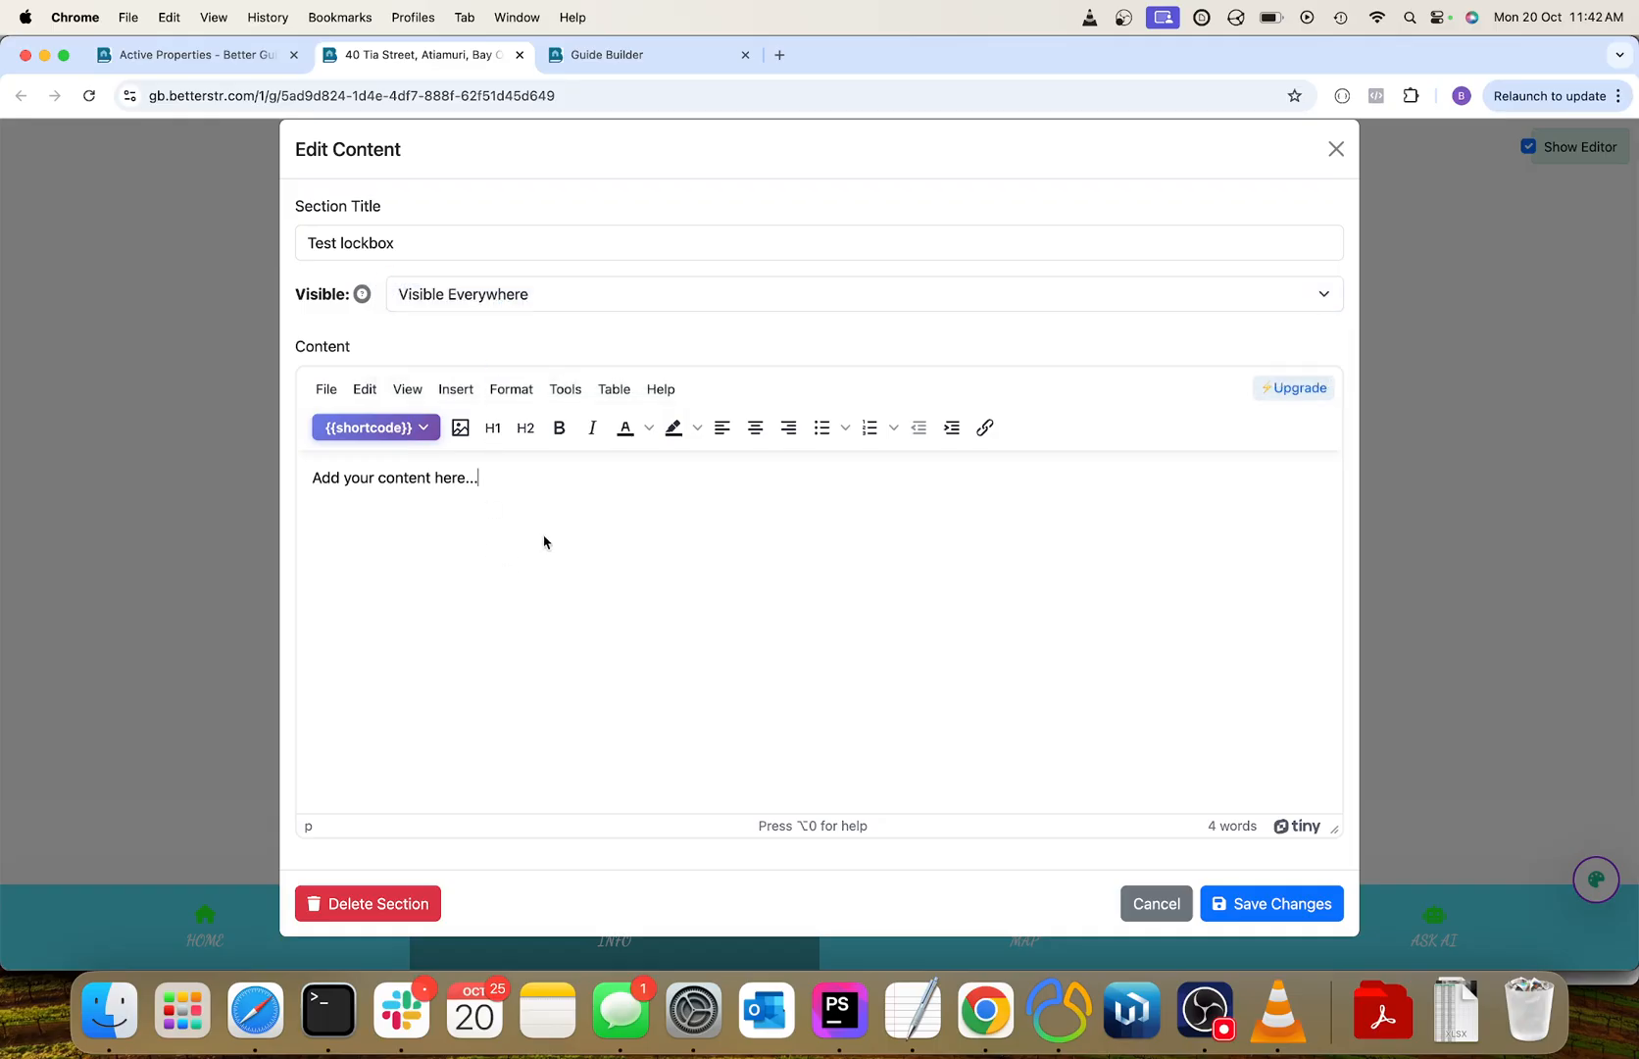
type("Your checking time is:")
left_click(395, 427)
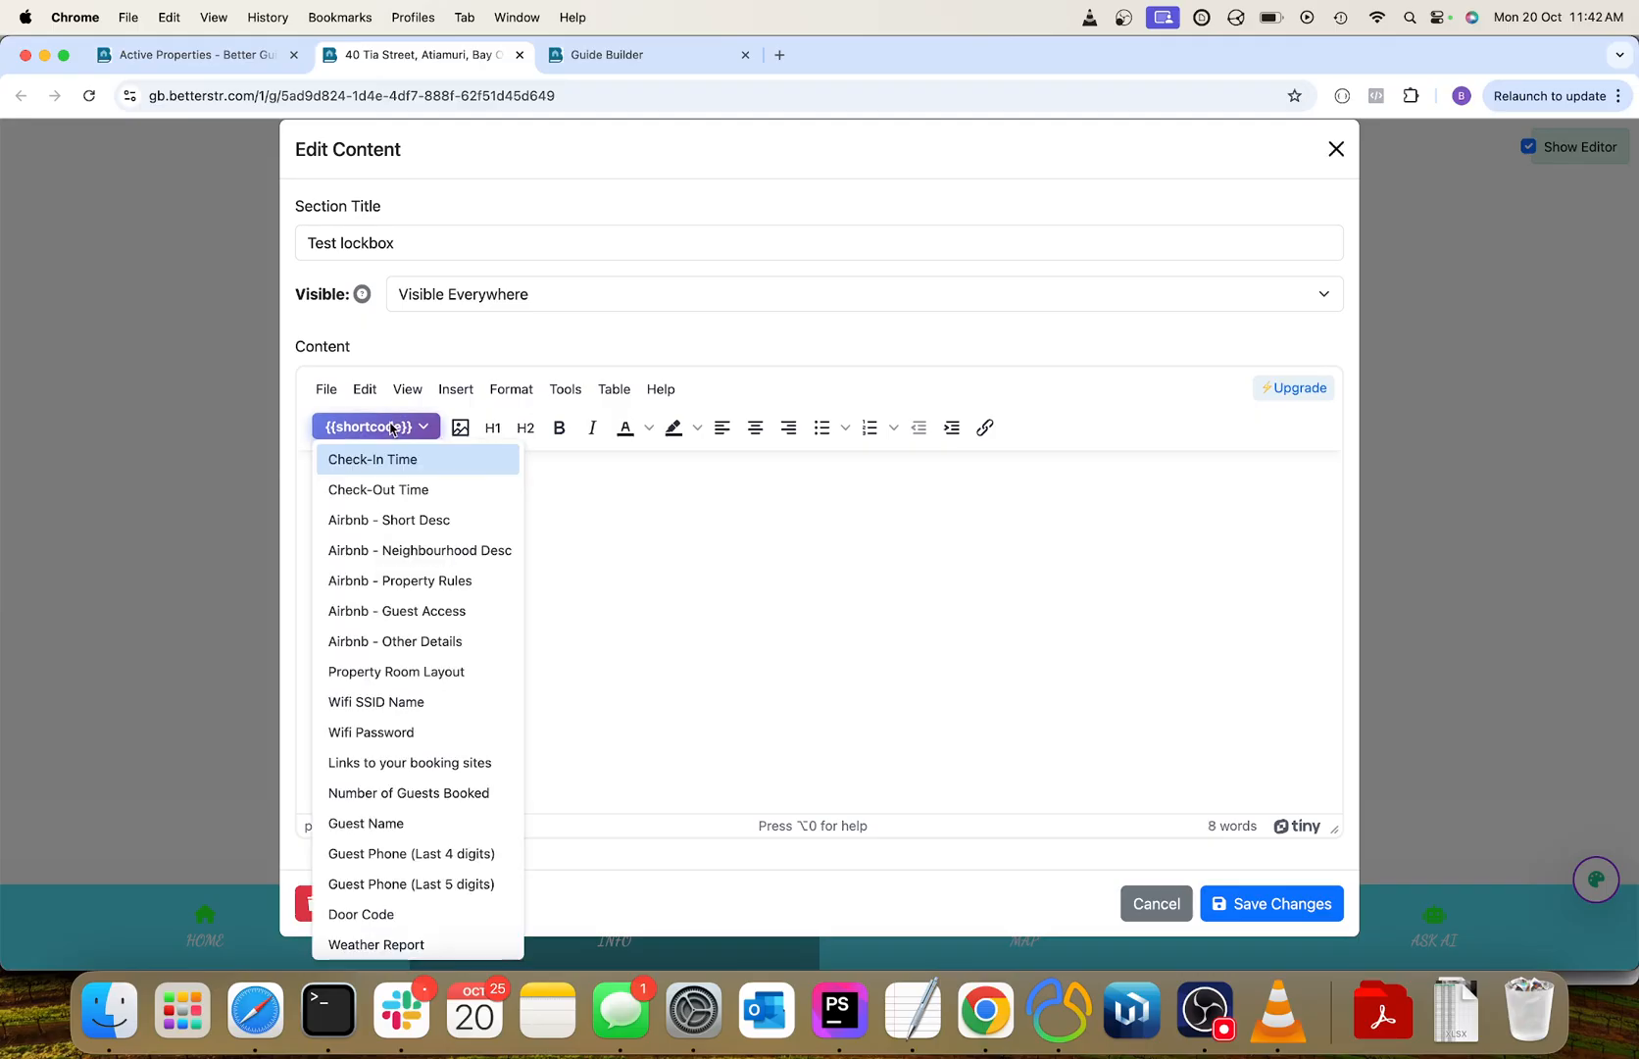
left_click(415, 462)
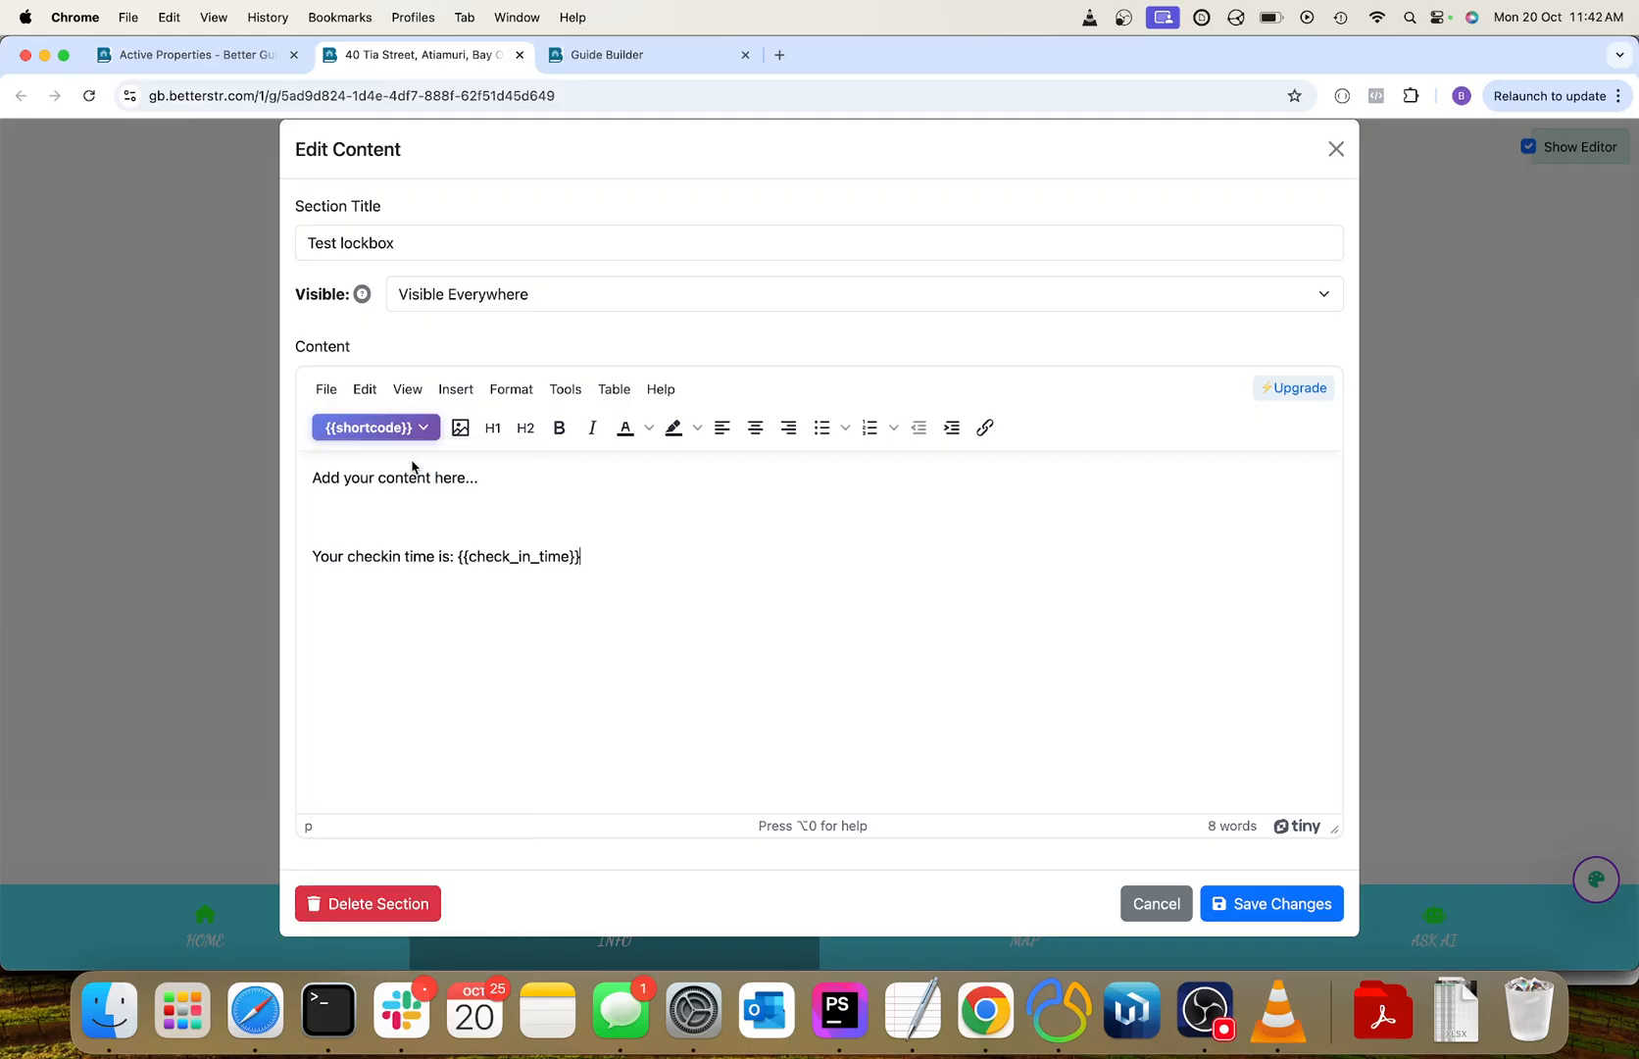
Add a new line "Wifi name is:" followed by the Wifi SSID Name shortcode, and save the section.
key("Return")
type("Wifi name is:")
left_click(397, 428)
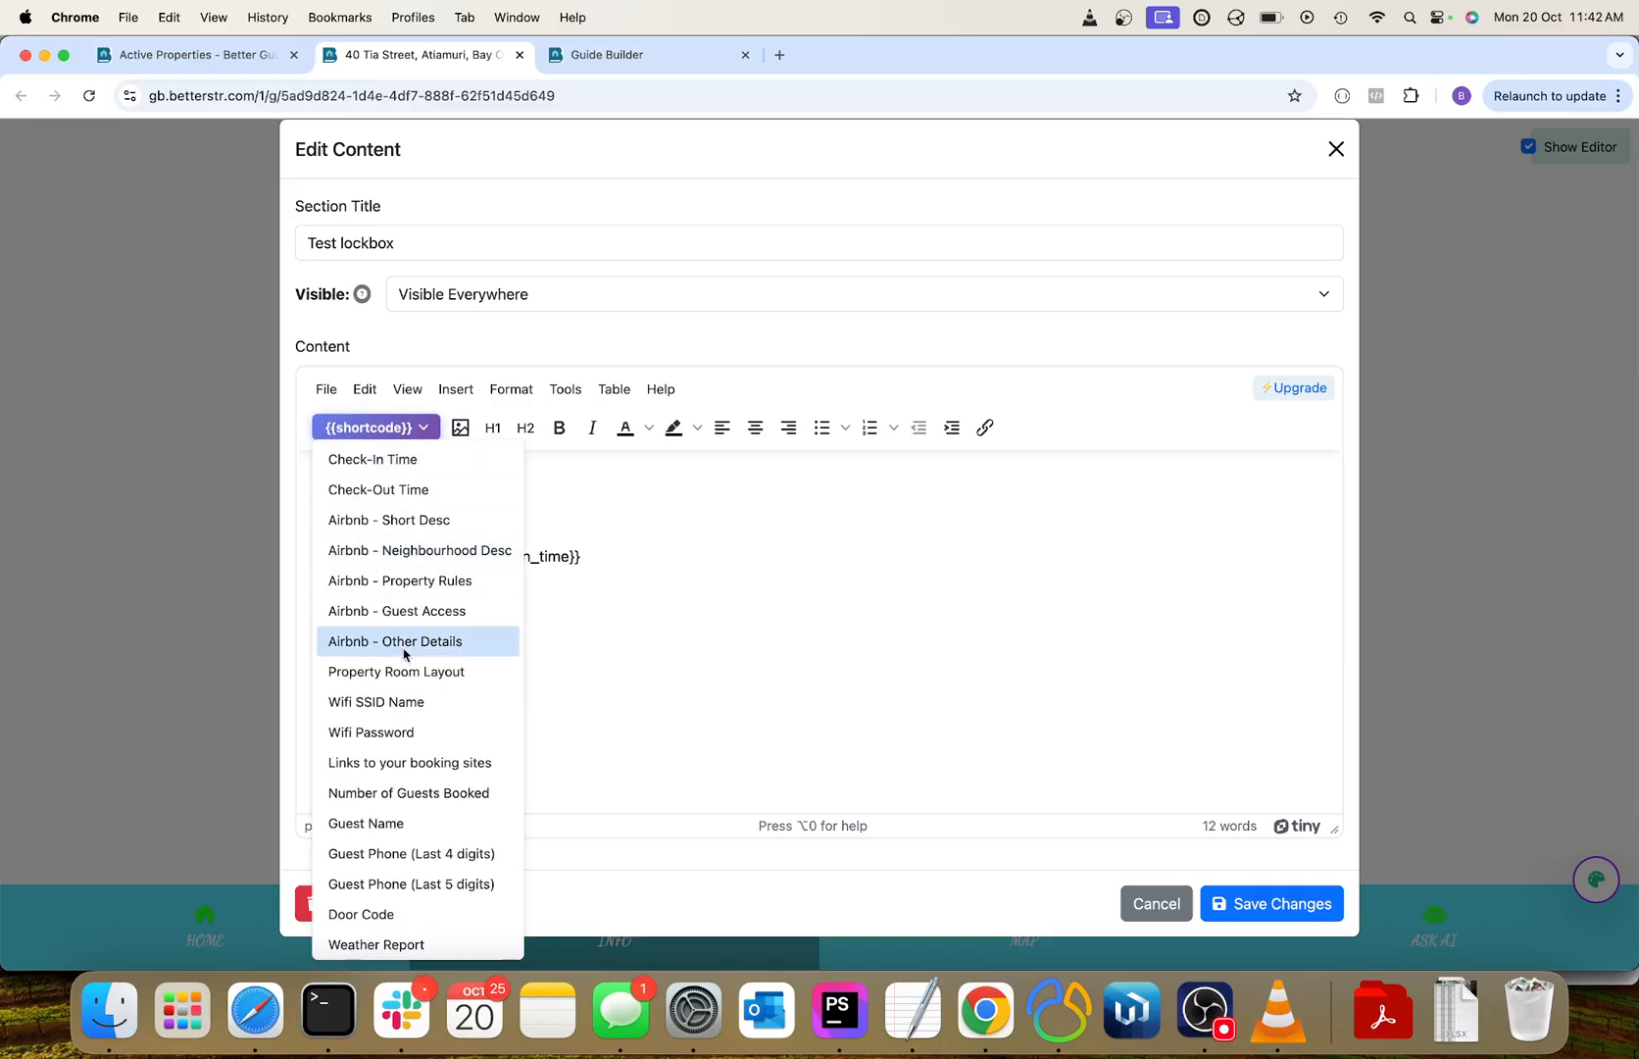
left_click(418, 704)
left_click(1266, 902)
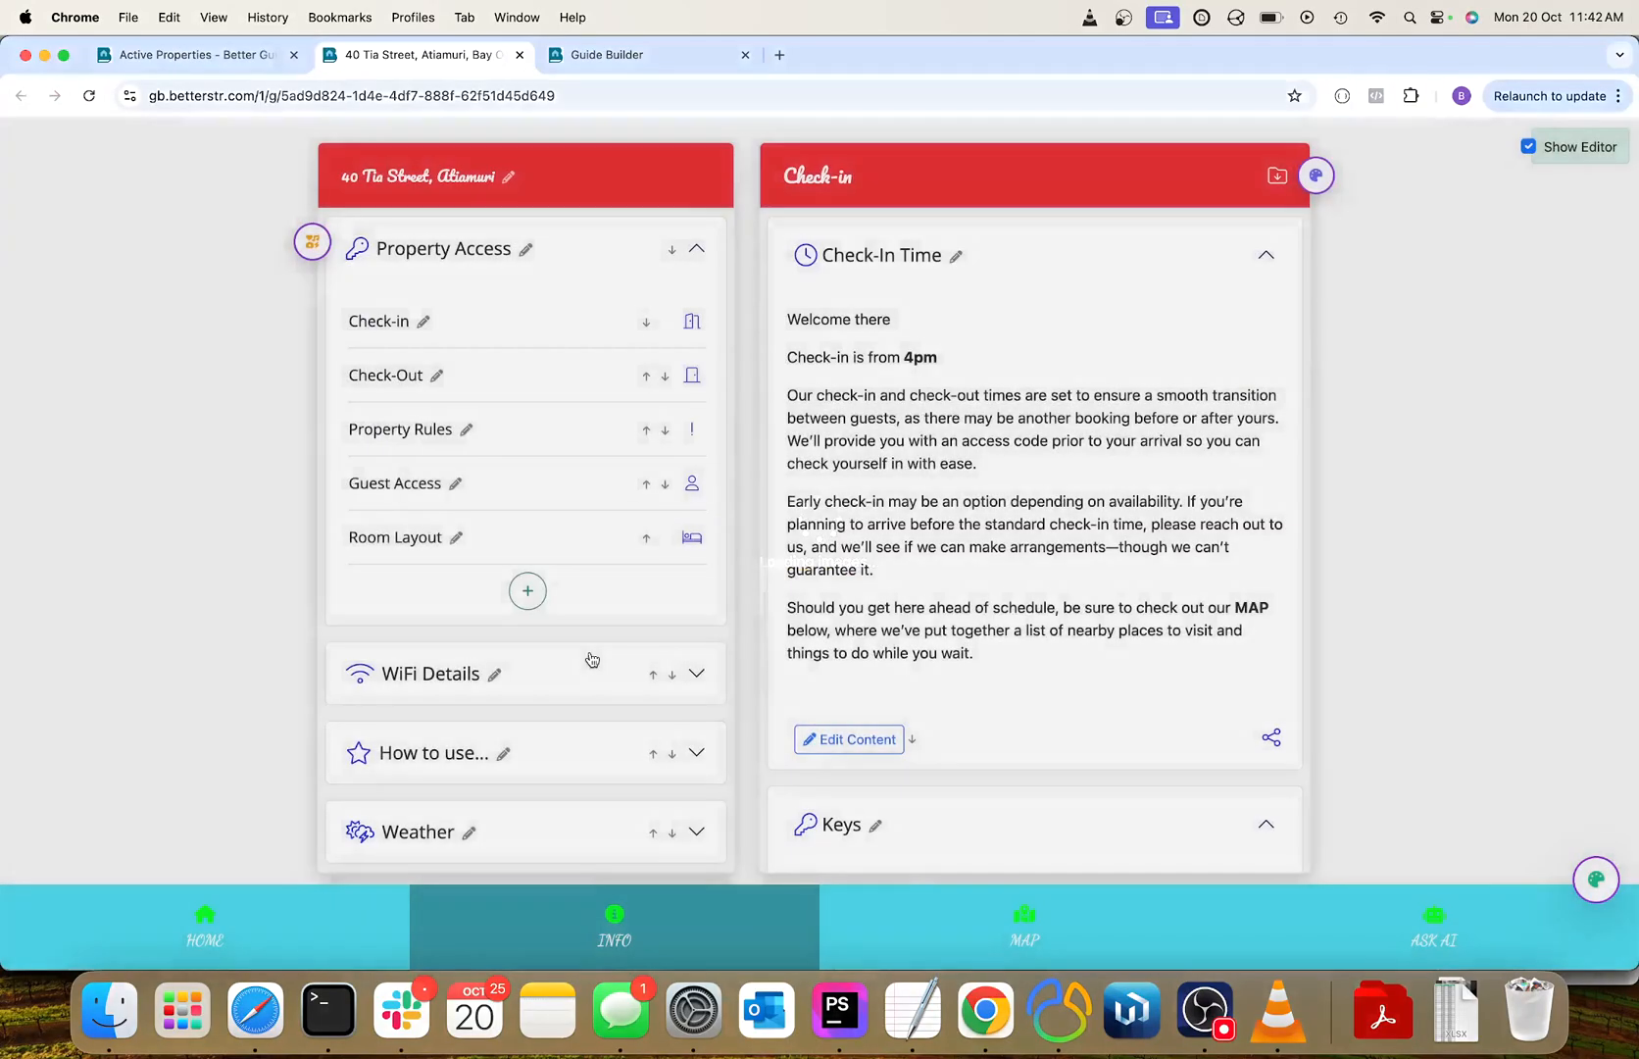
Reopen the Test category to check its rendered check-in time, and copy the Wi-Fi name.
scroll(593, 659, "down", 5)
left_click(371, 679)
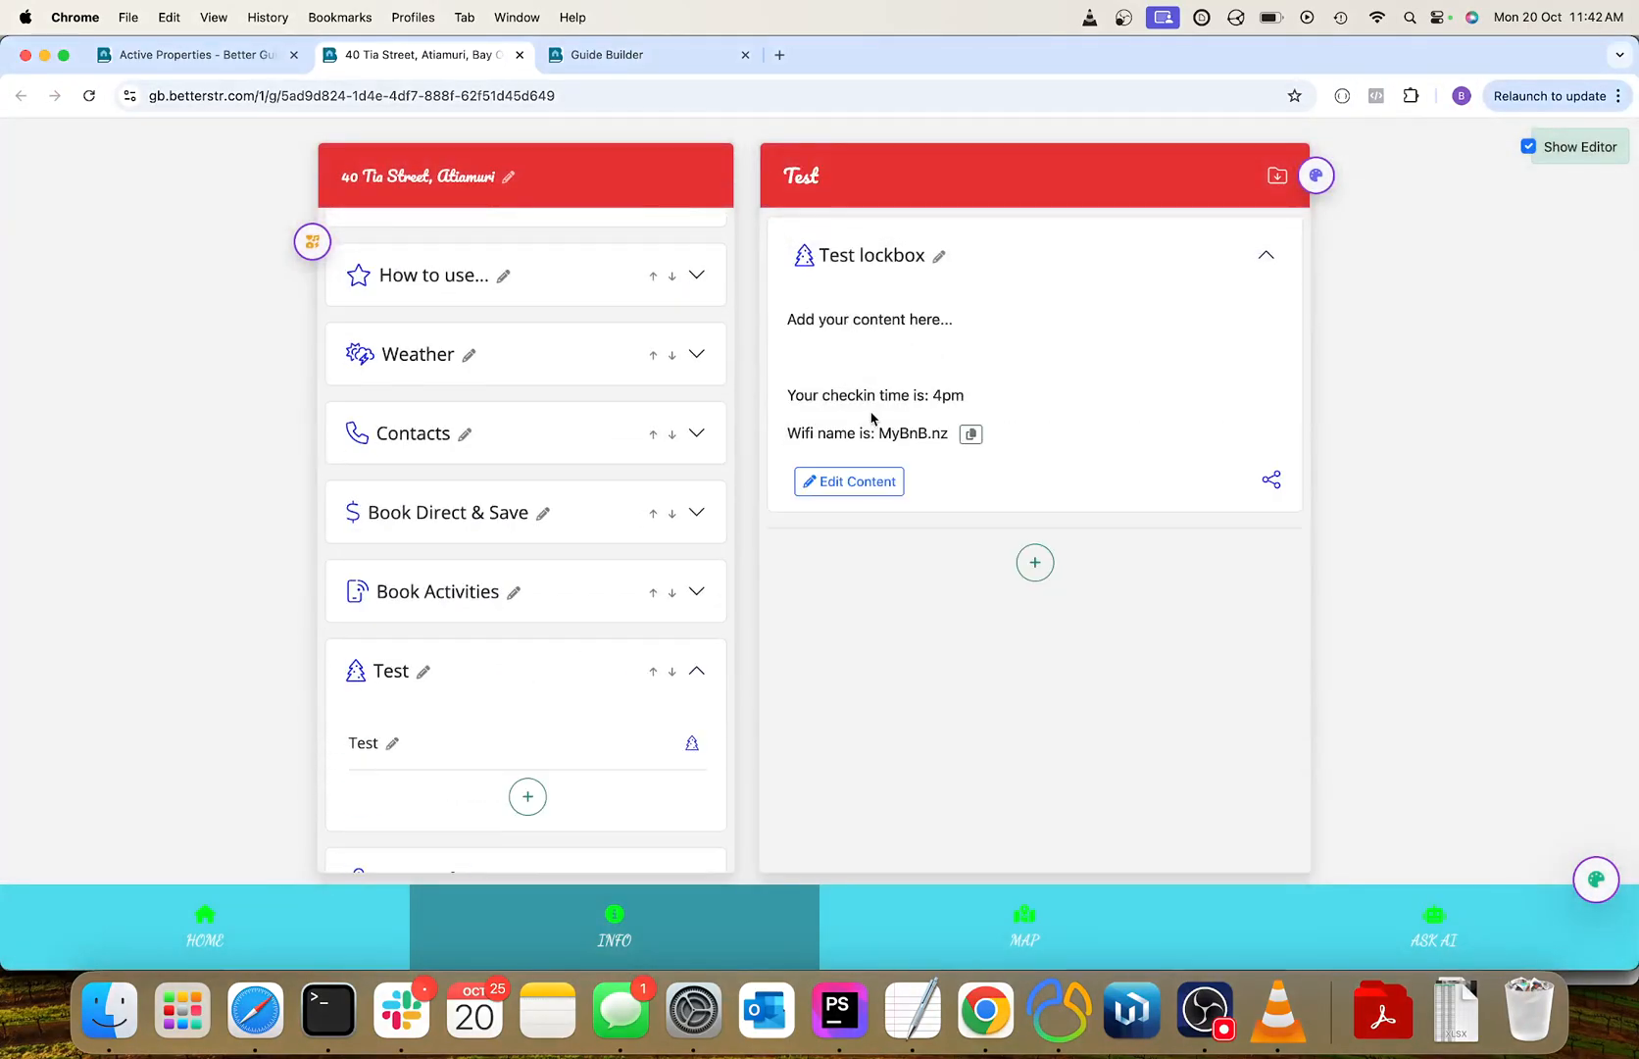
double_click(953, 396)
left_click(970, 435)
left_click(312, 241)
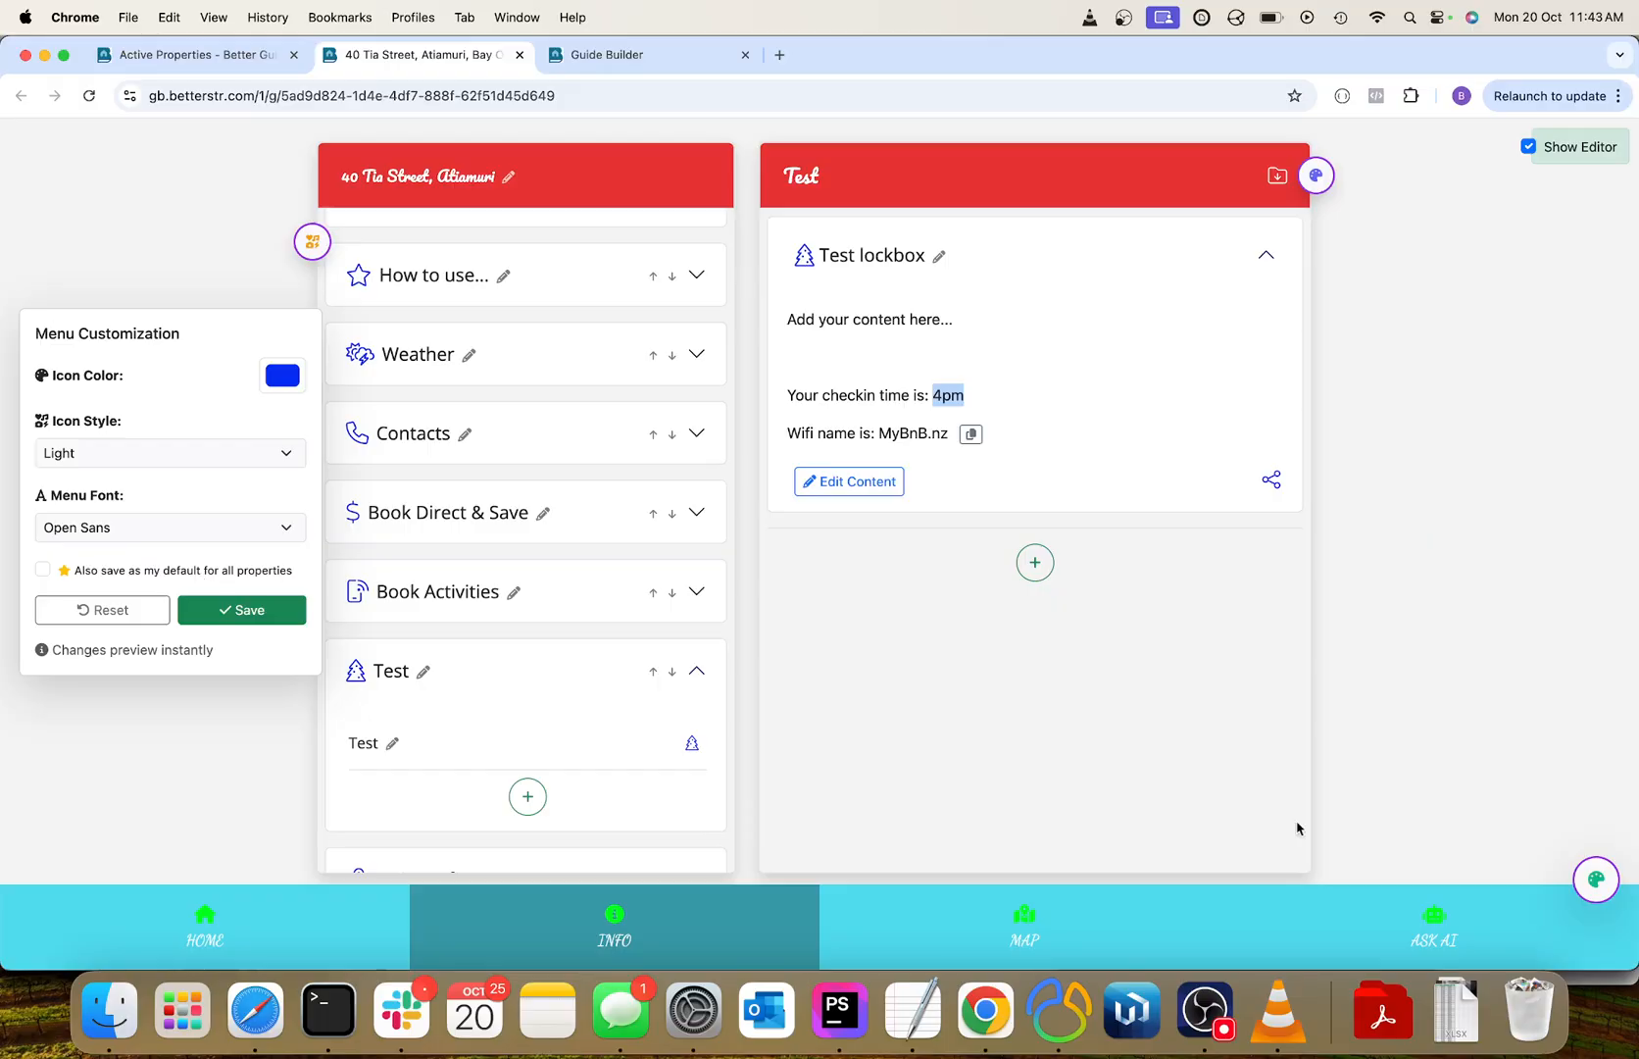
left_click(138, 250)
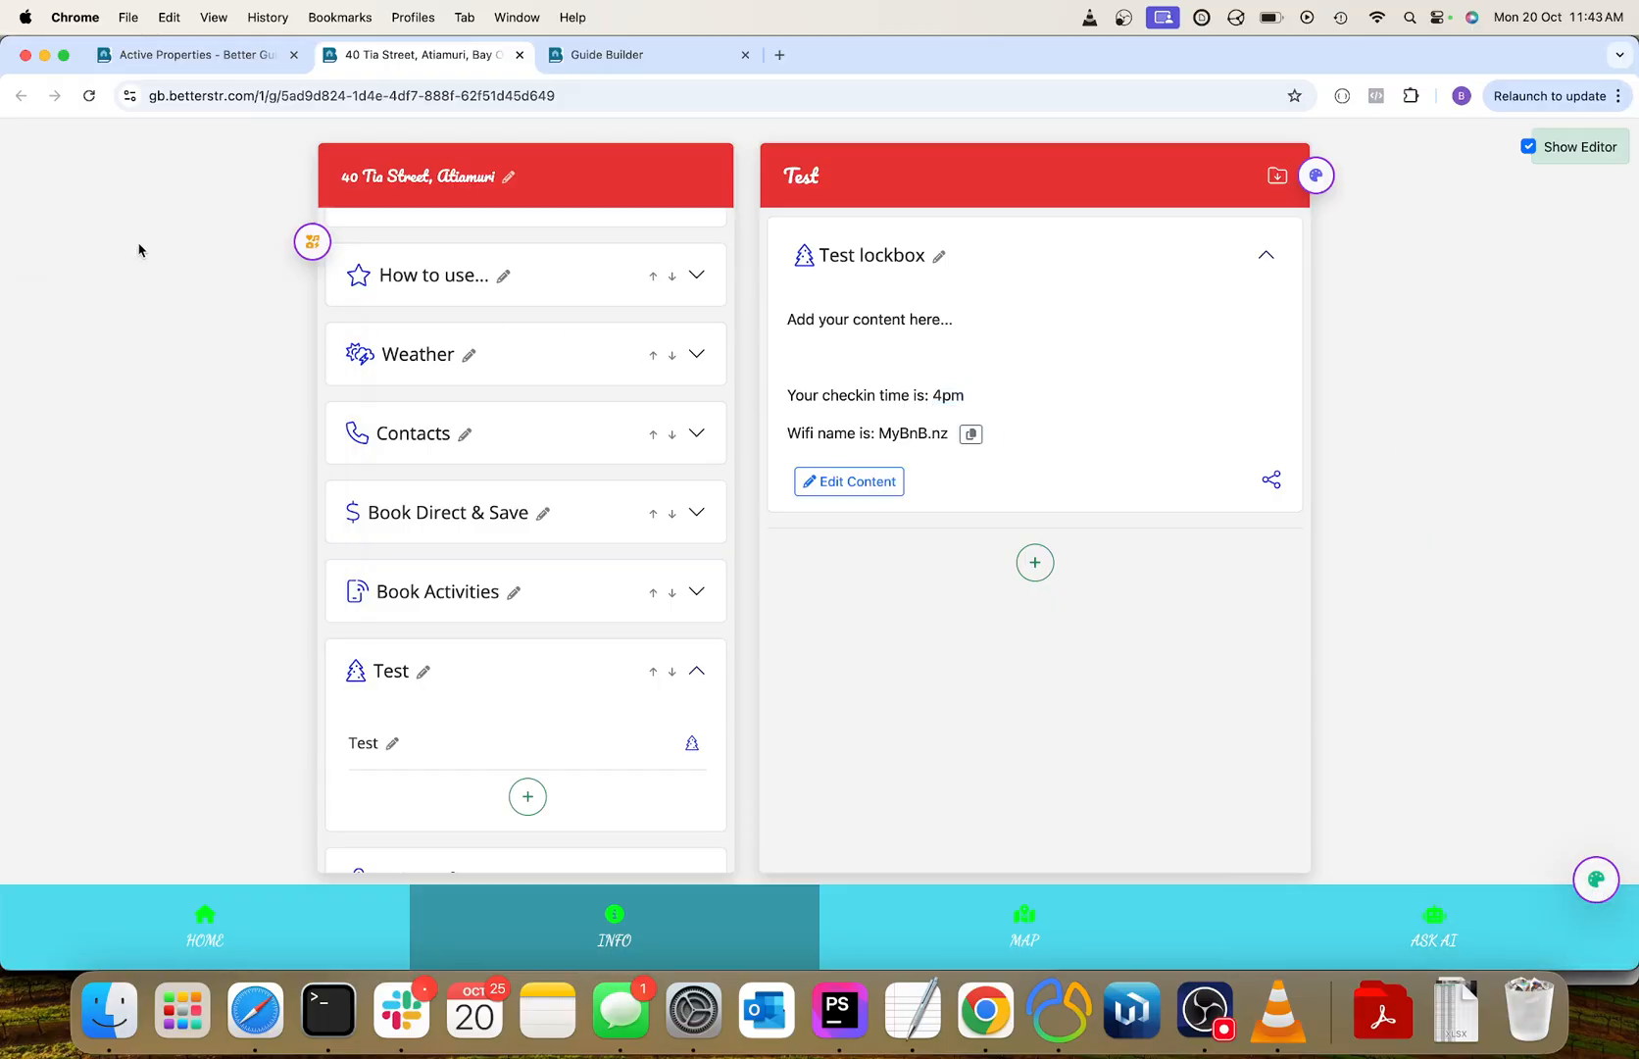
Switch to the property's Guide Builder page and expand the Property Access category.
left_click(184, 59)
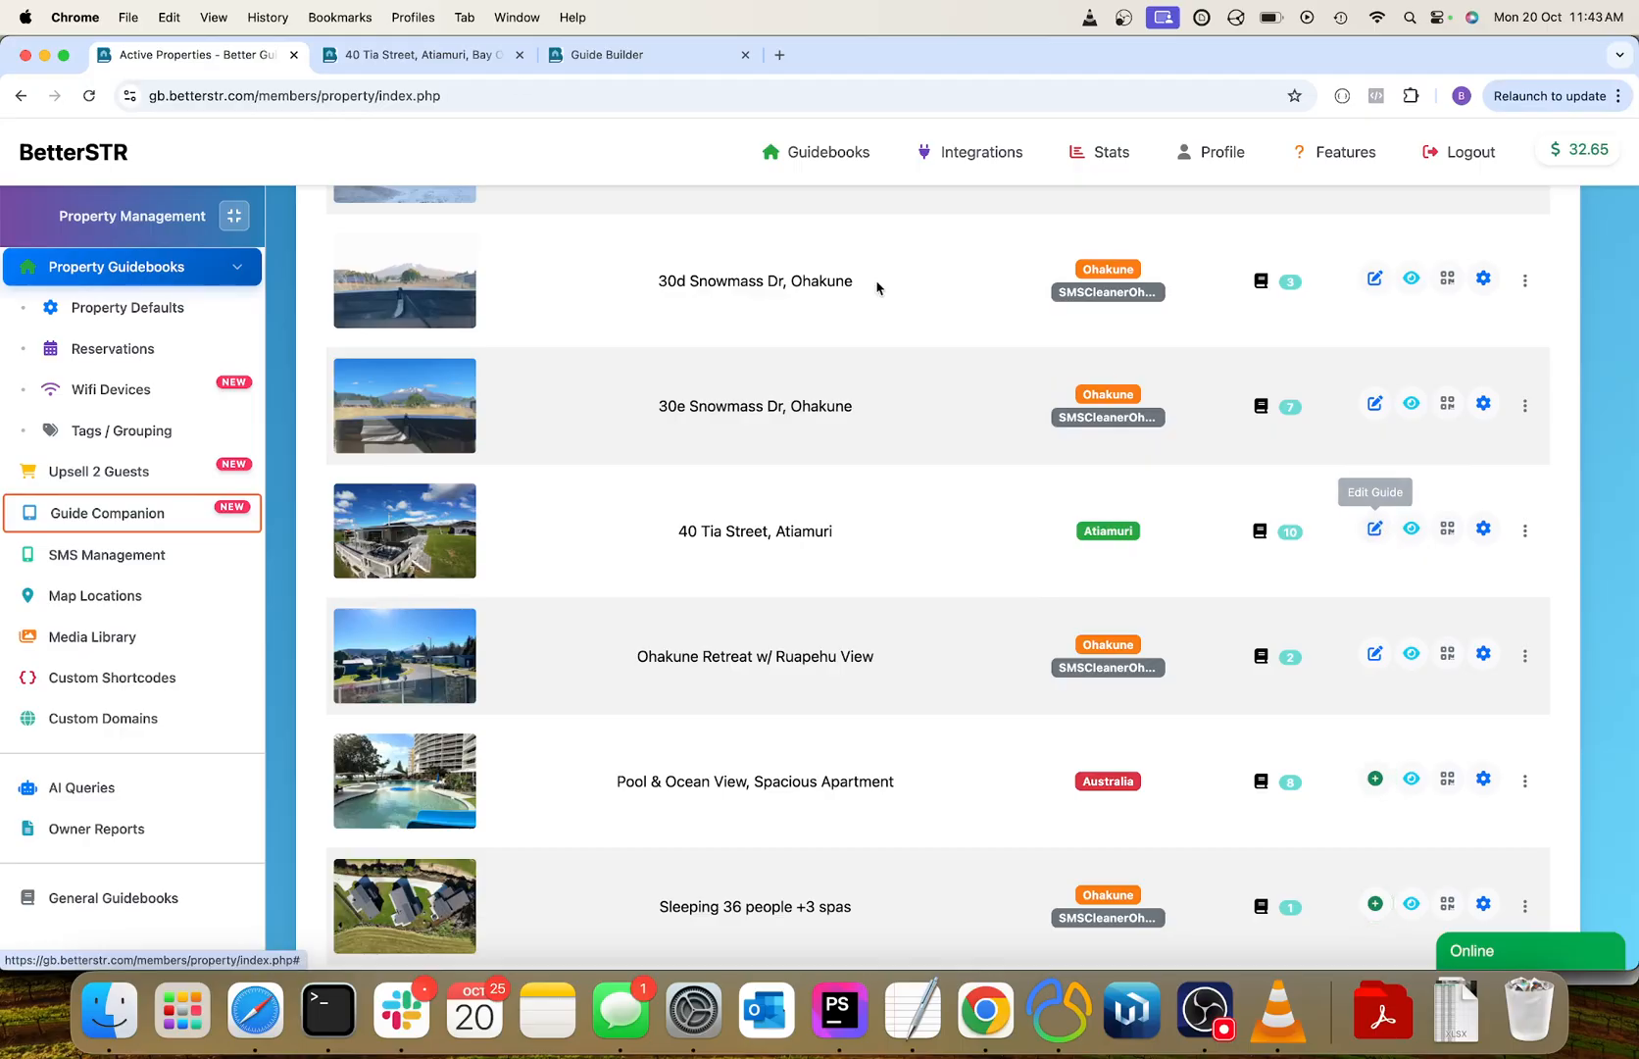
left_click(593, 61)
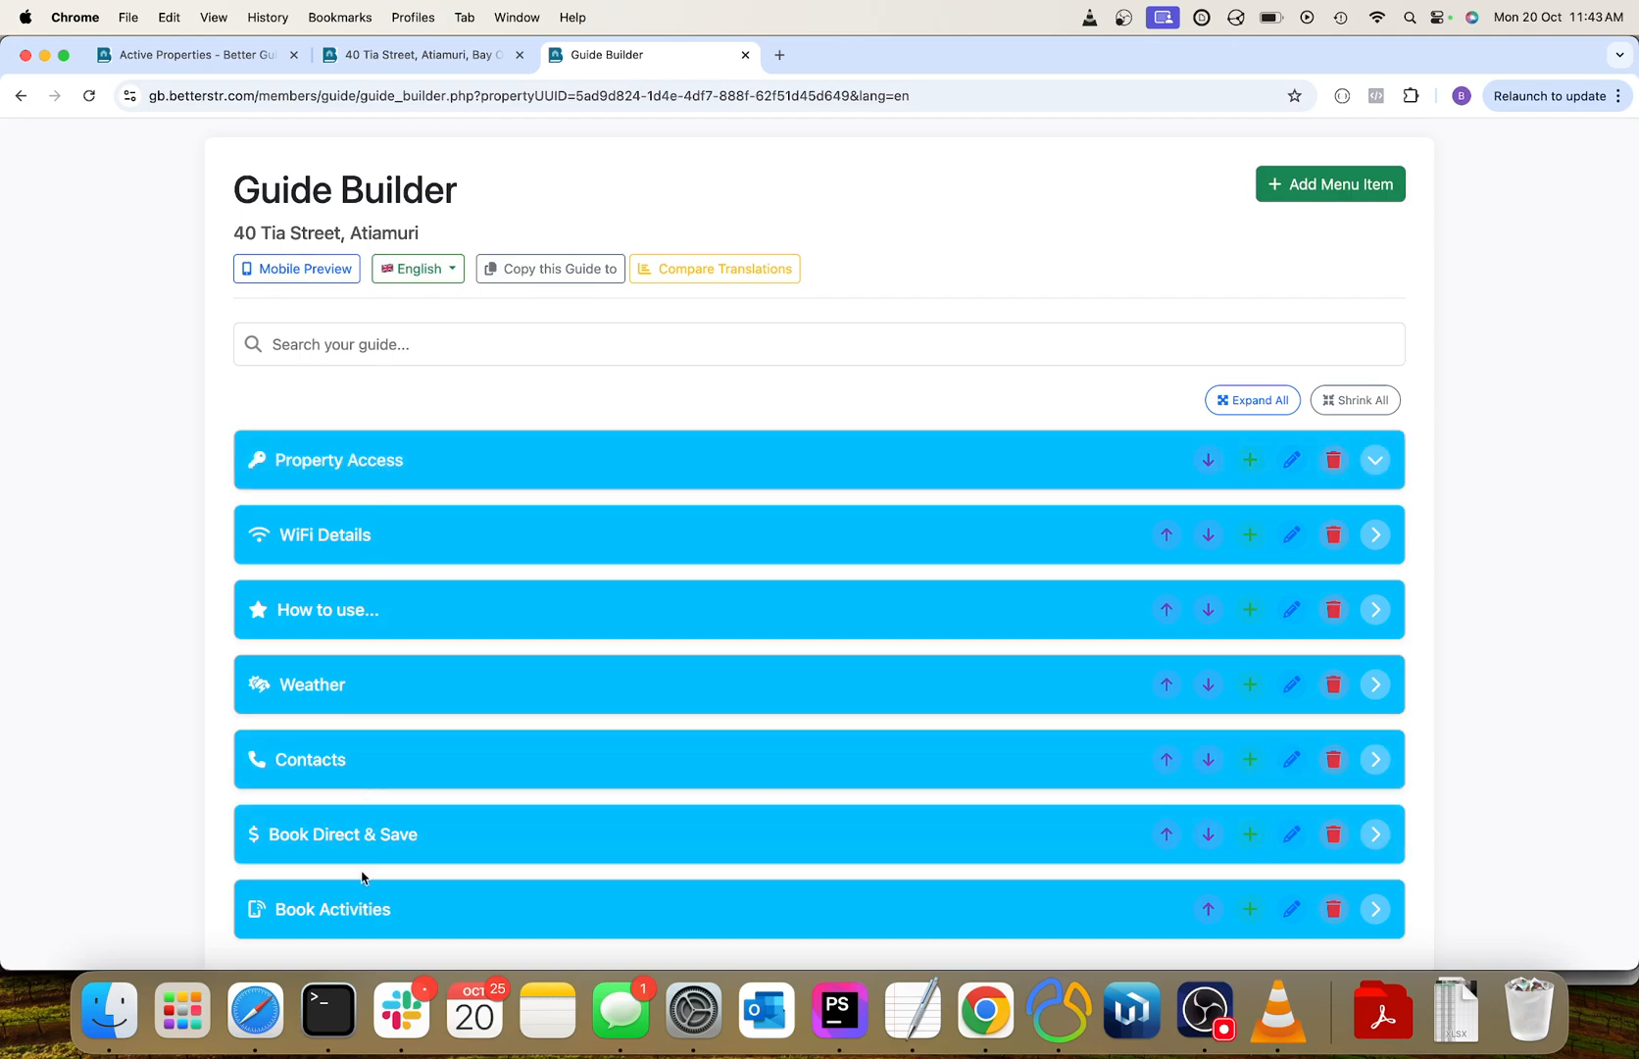
left_click(369, 471)
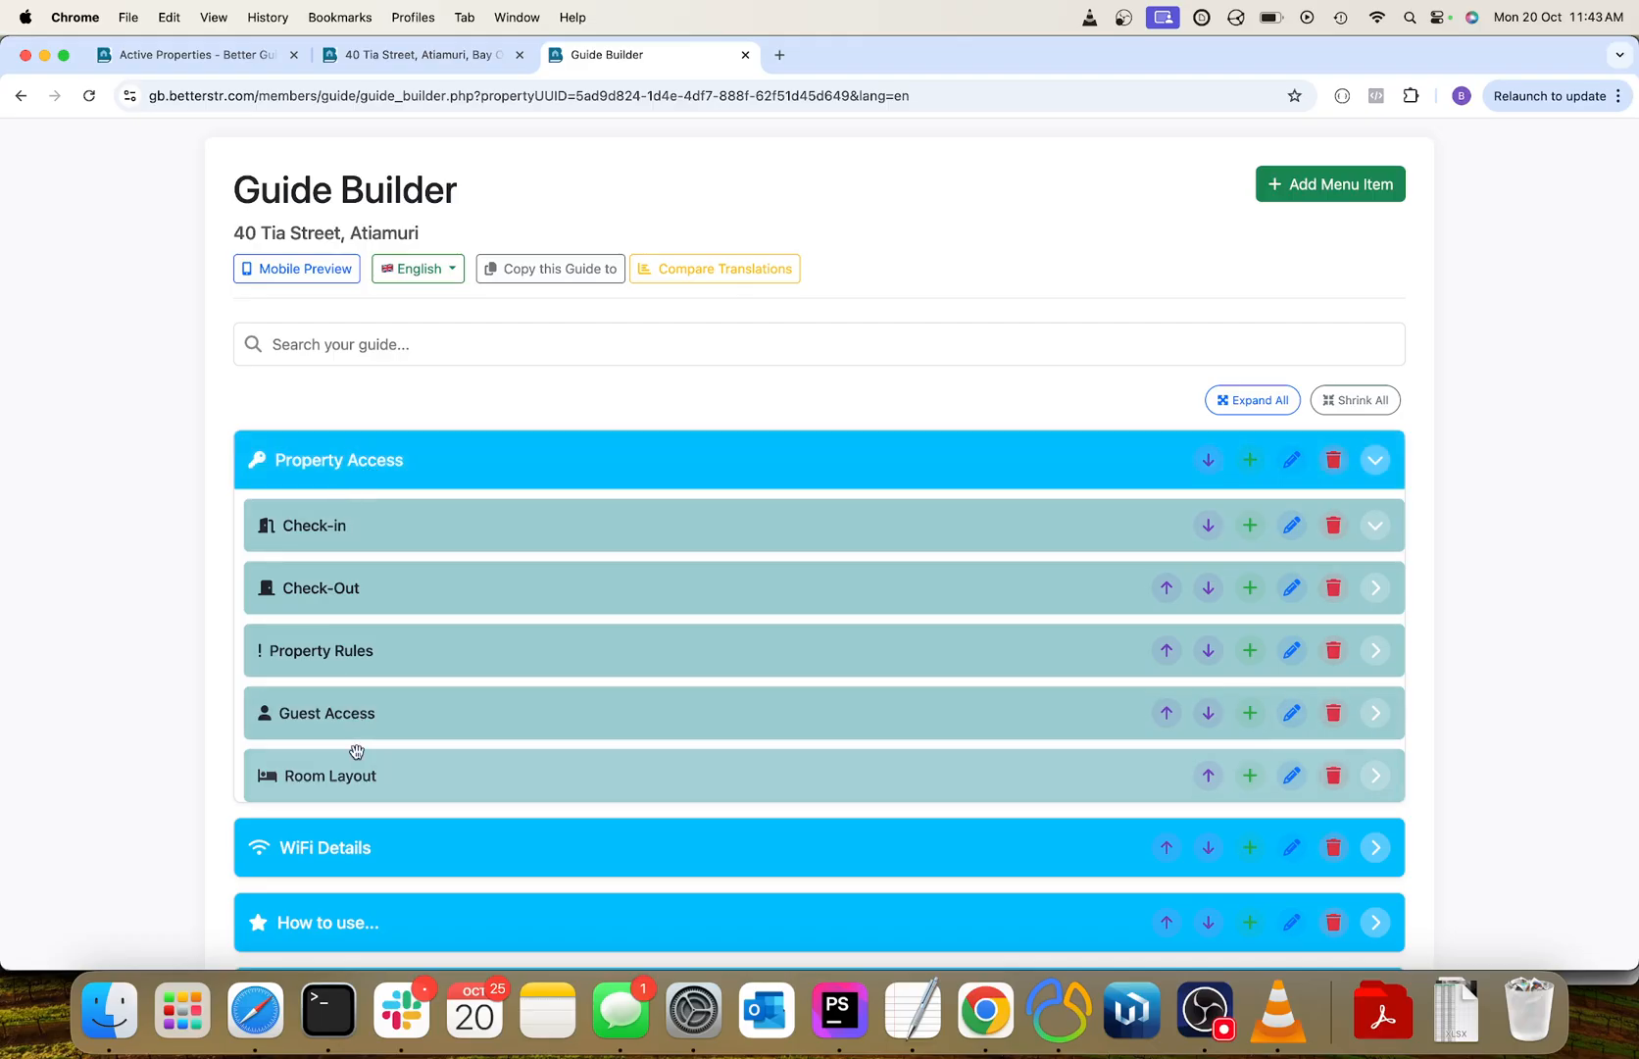
Expand the Check-in section and view the Check-In Time item's content in its editor, closing it without changes.
left_click(344, 538)
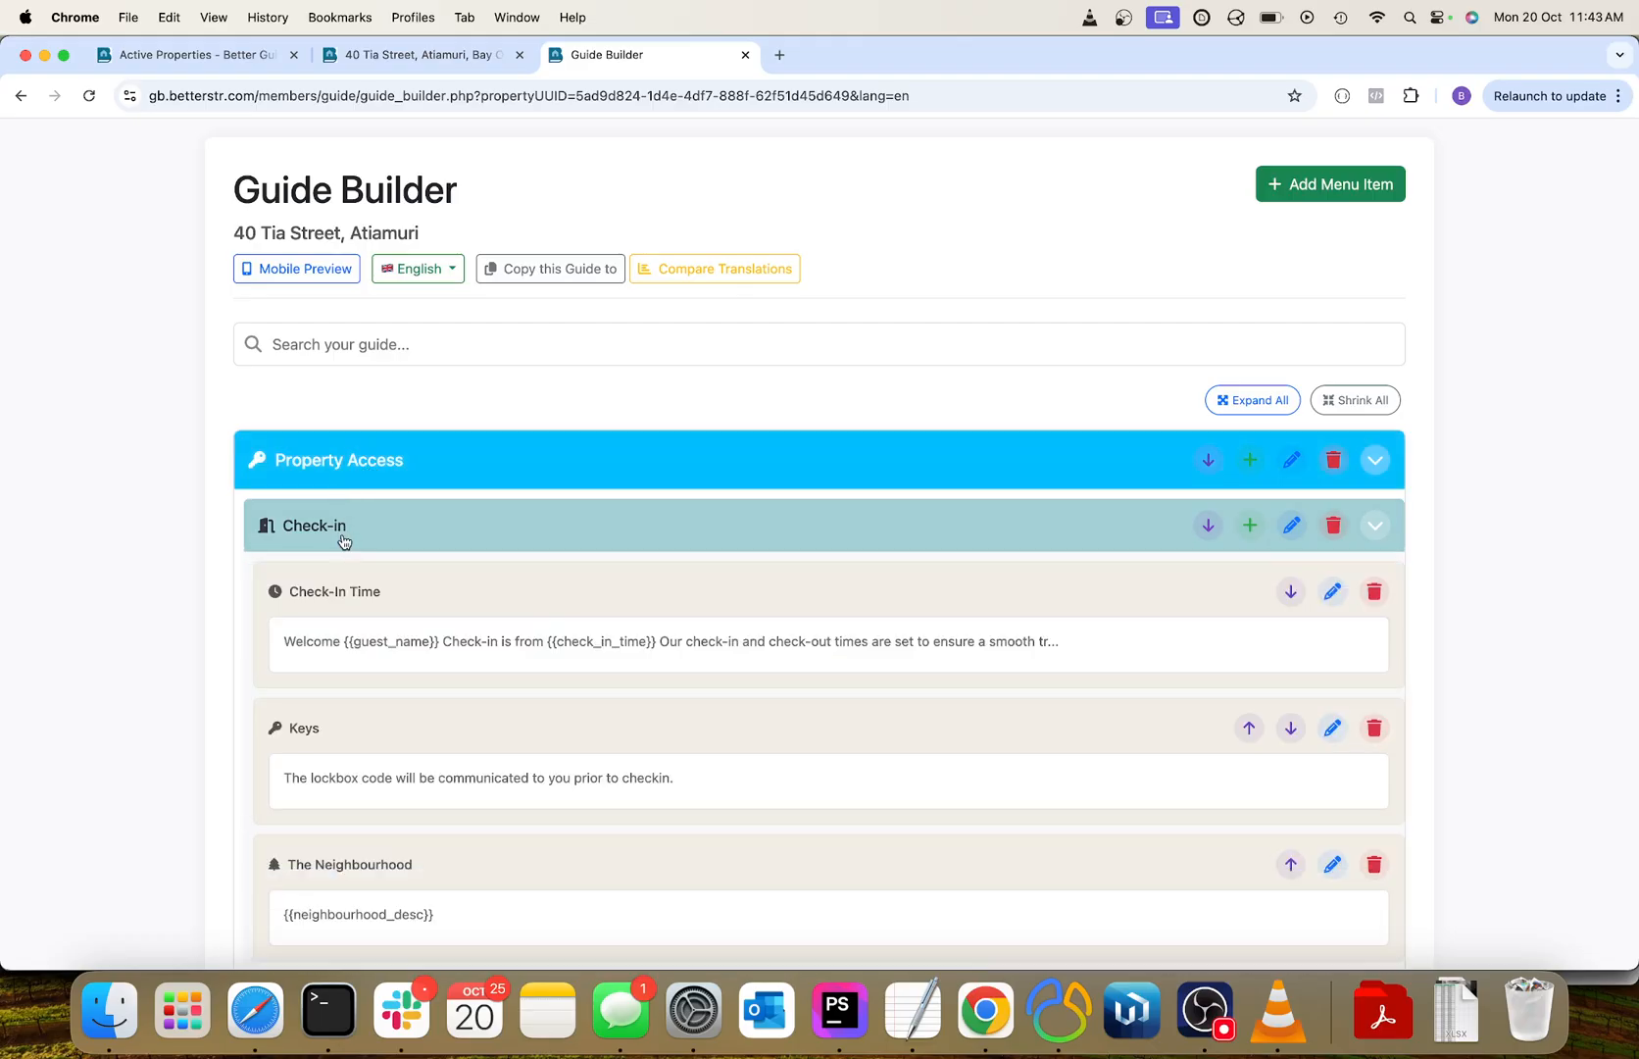
scroll(493, 633, "down", 3)
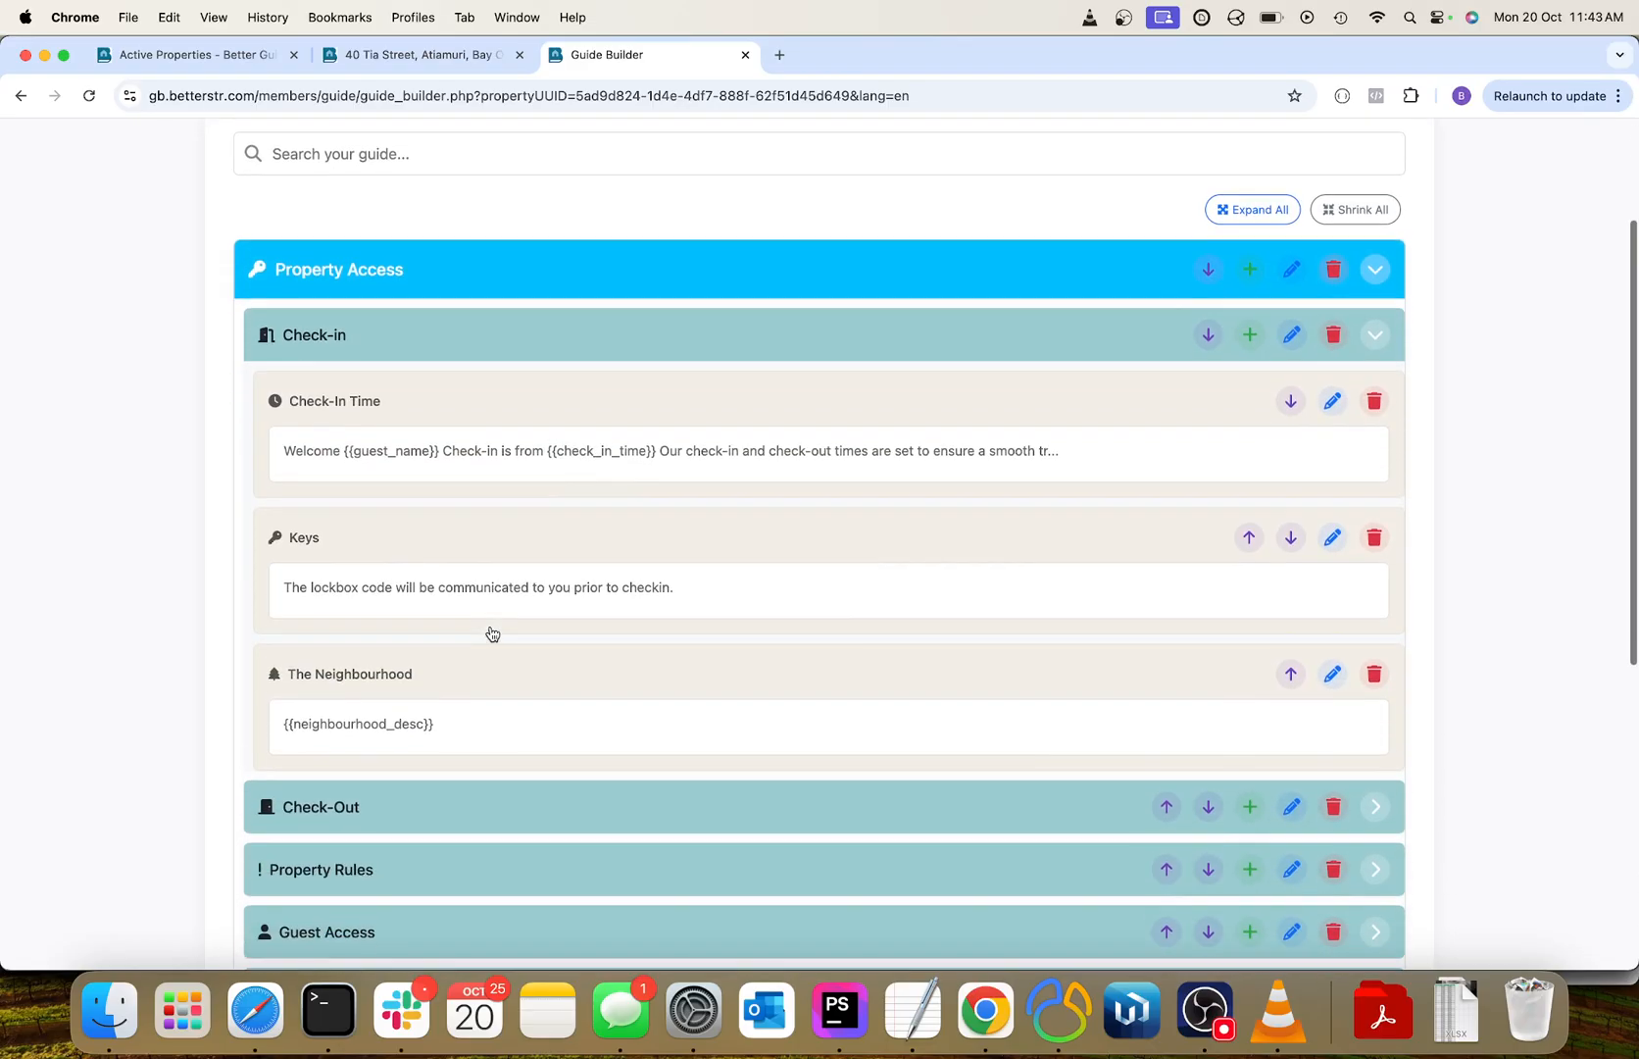
left_click(497, 479)
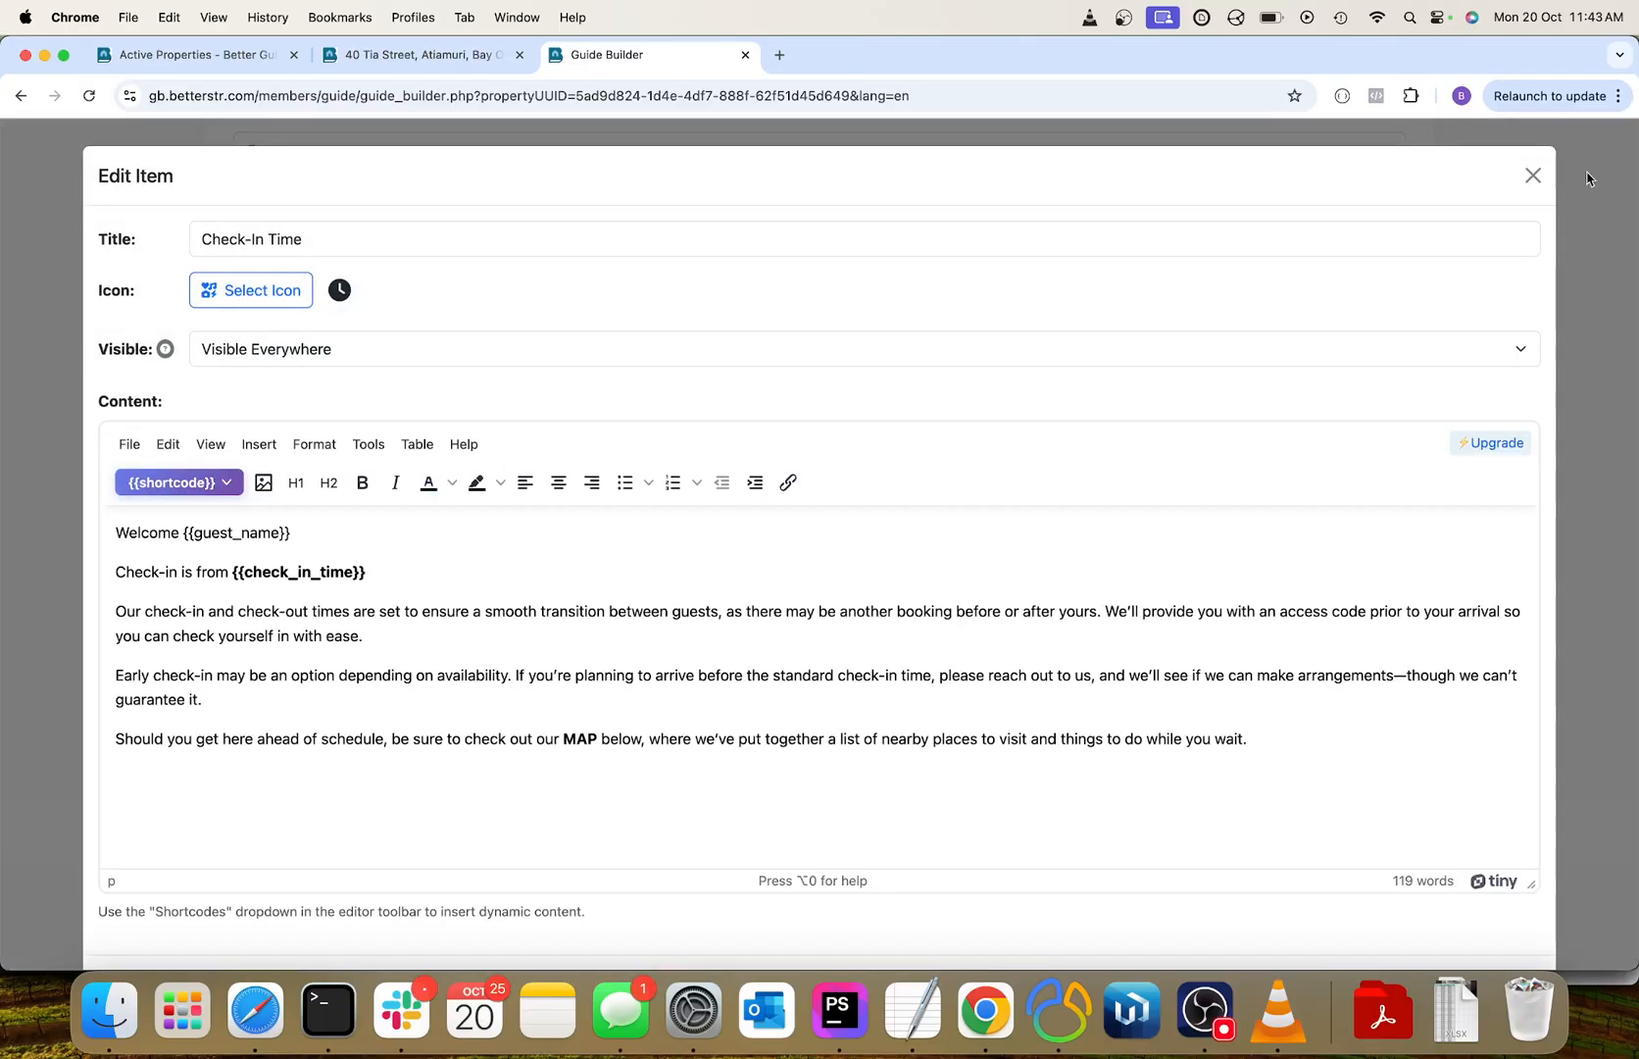
left_click(1559, 181)
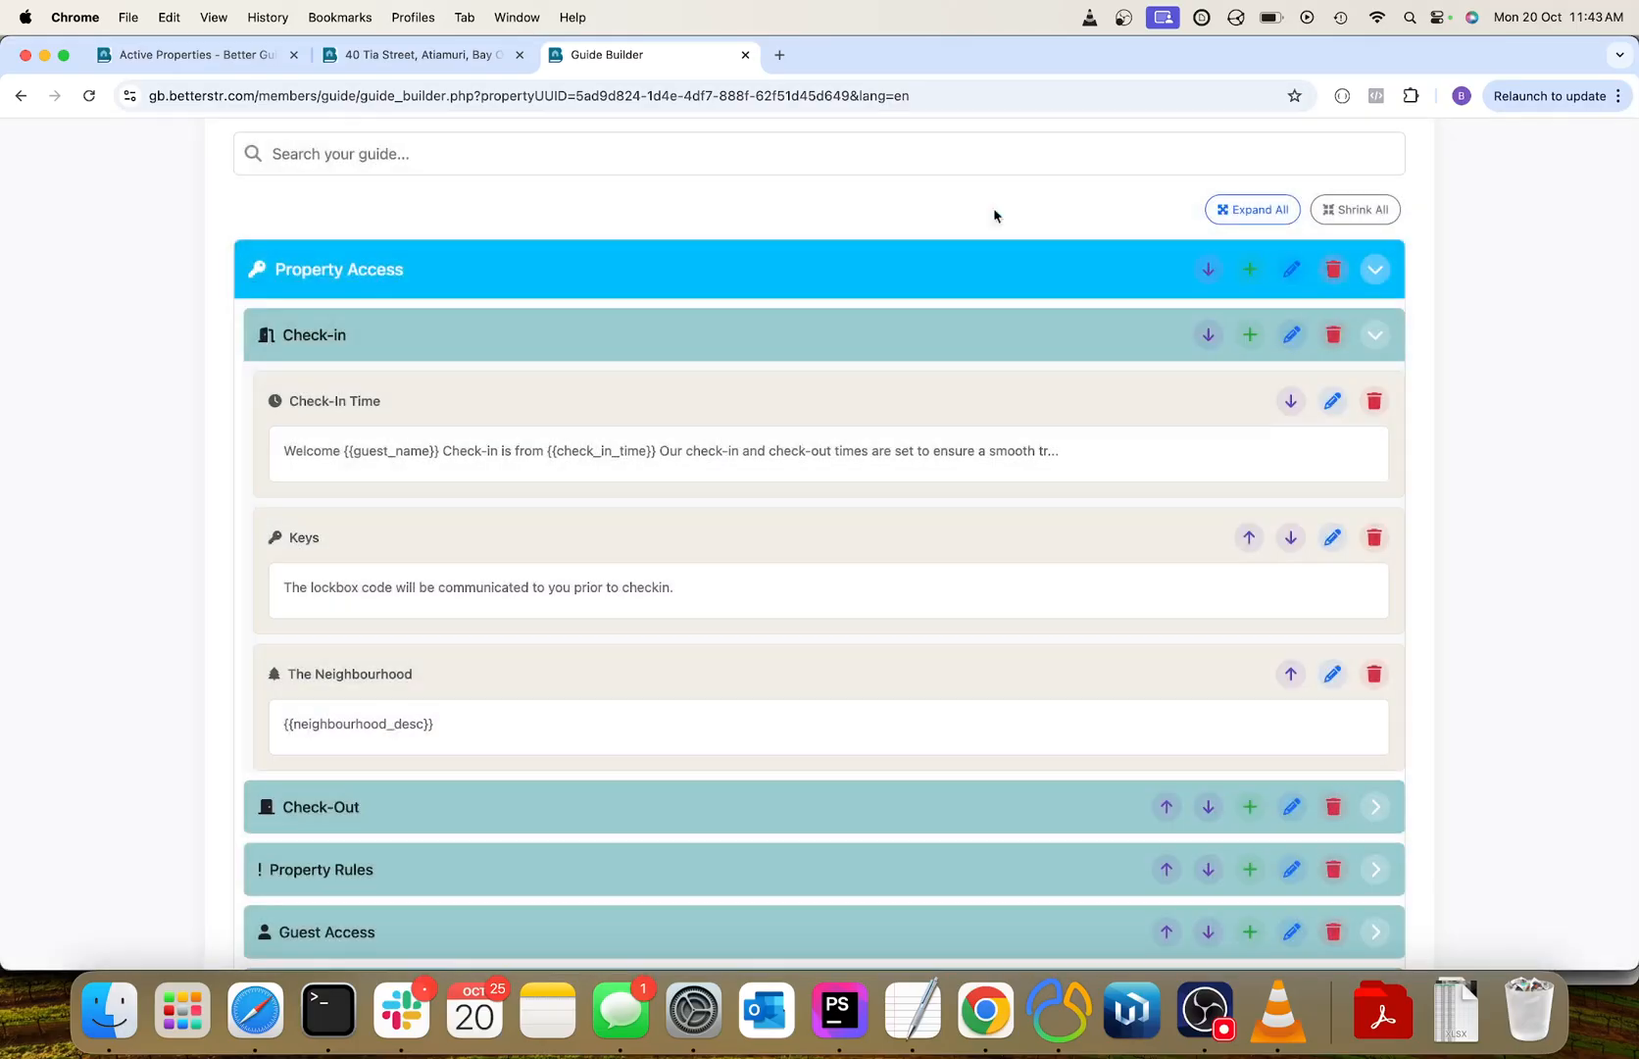
left_click(427, 68)
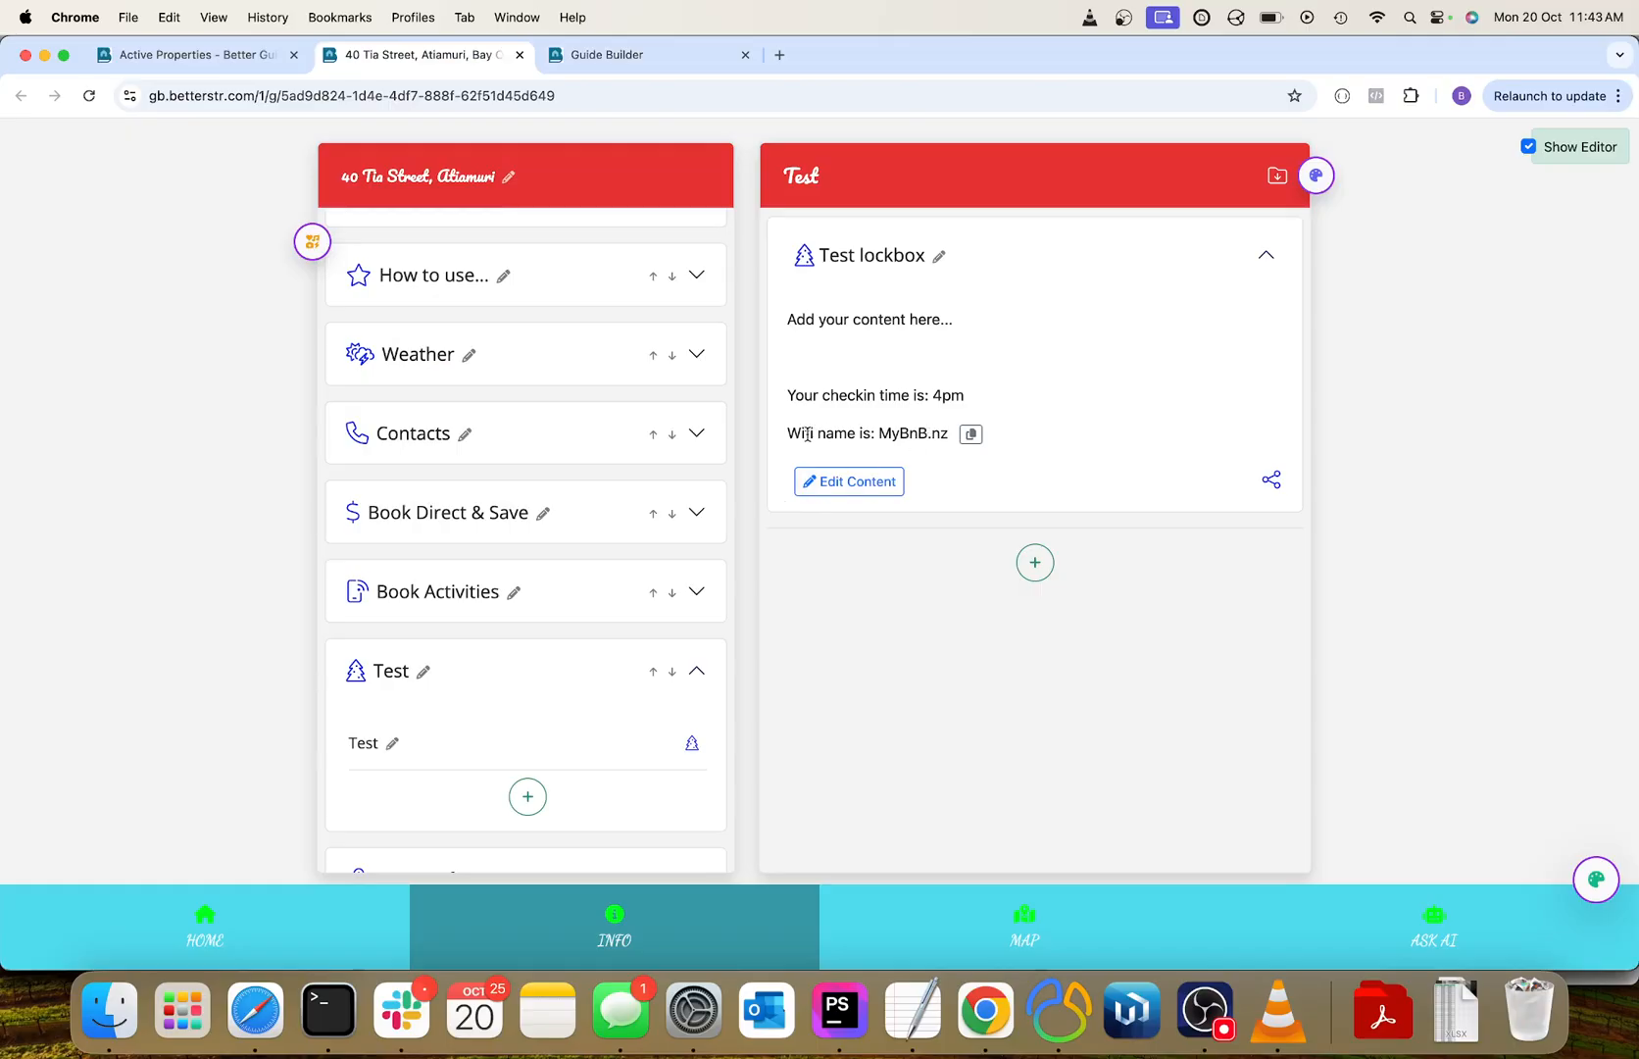
scroll(695, 414, "up", 3)
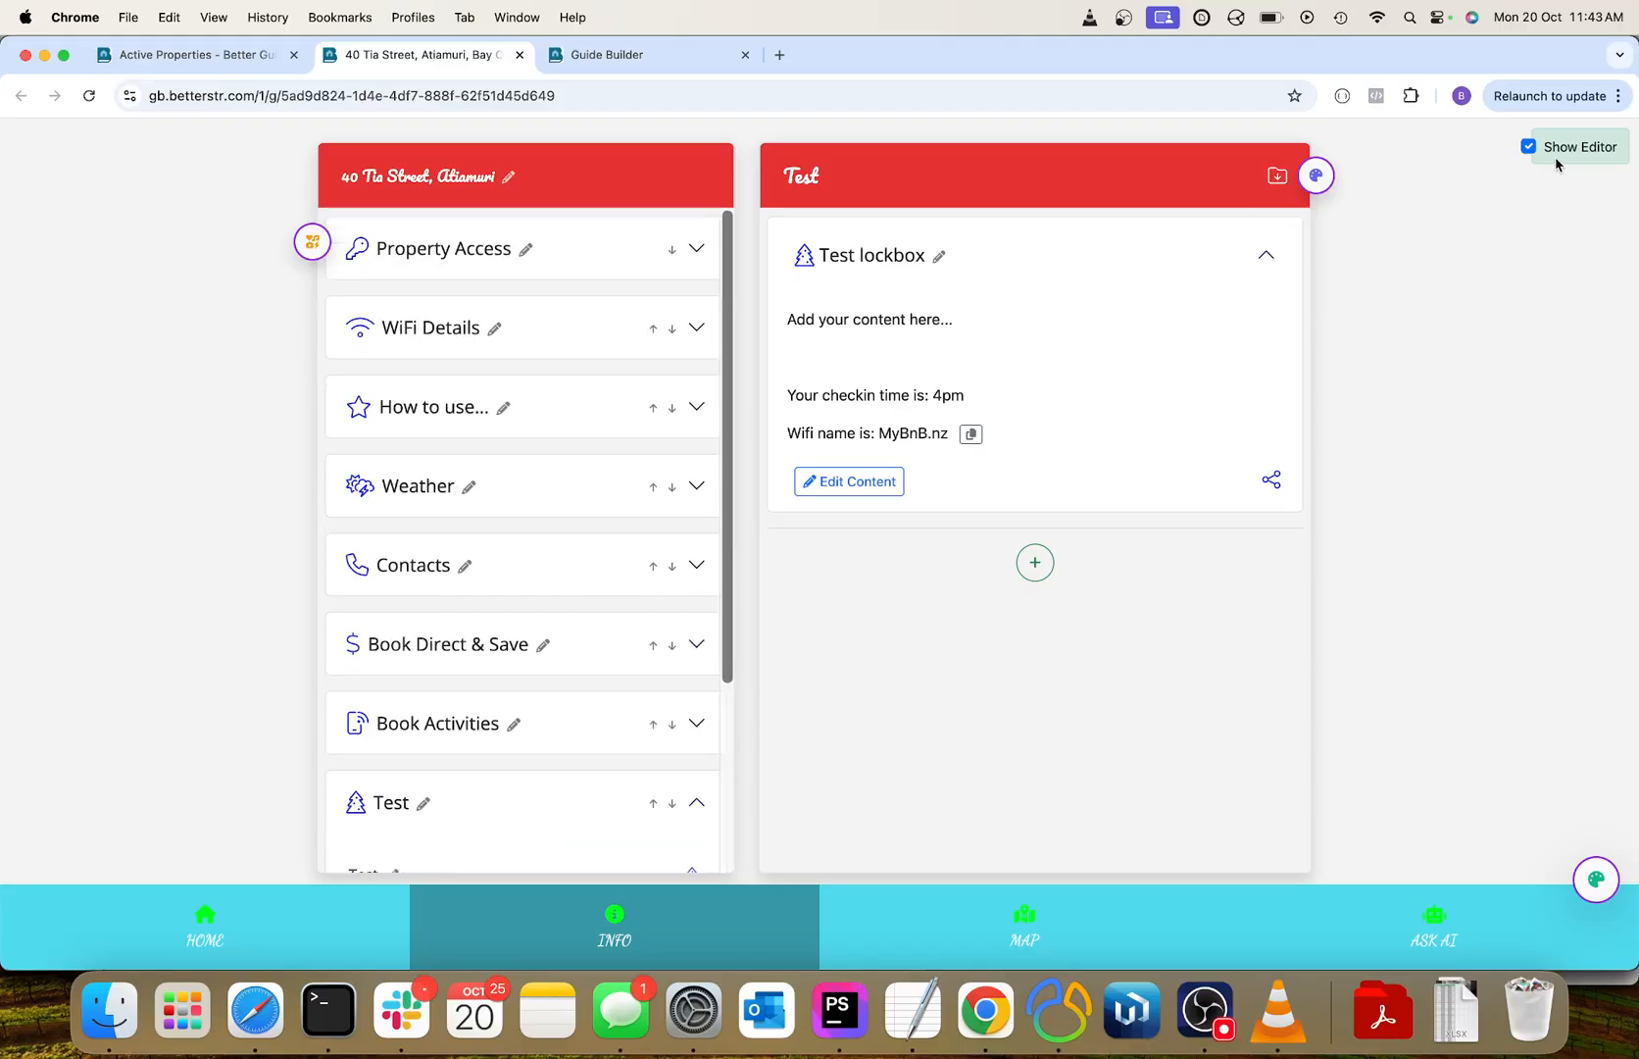
left_click(1530, 147)
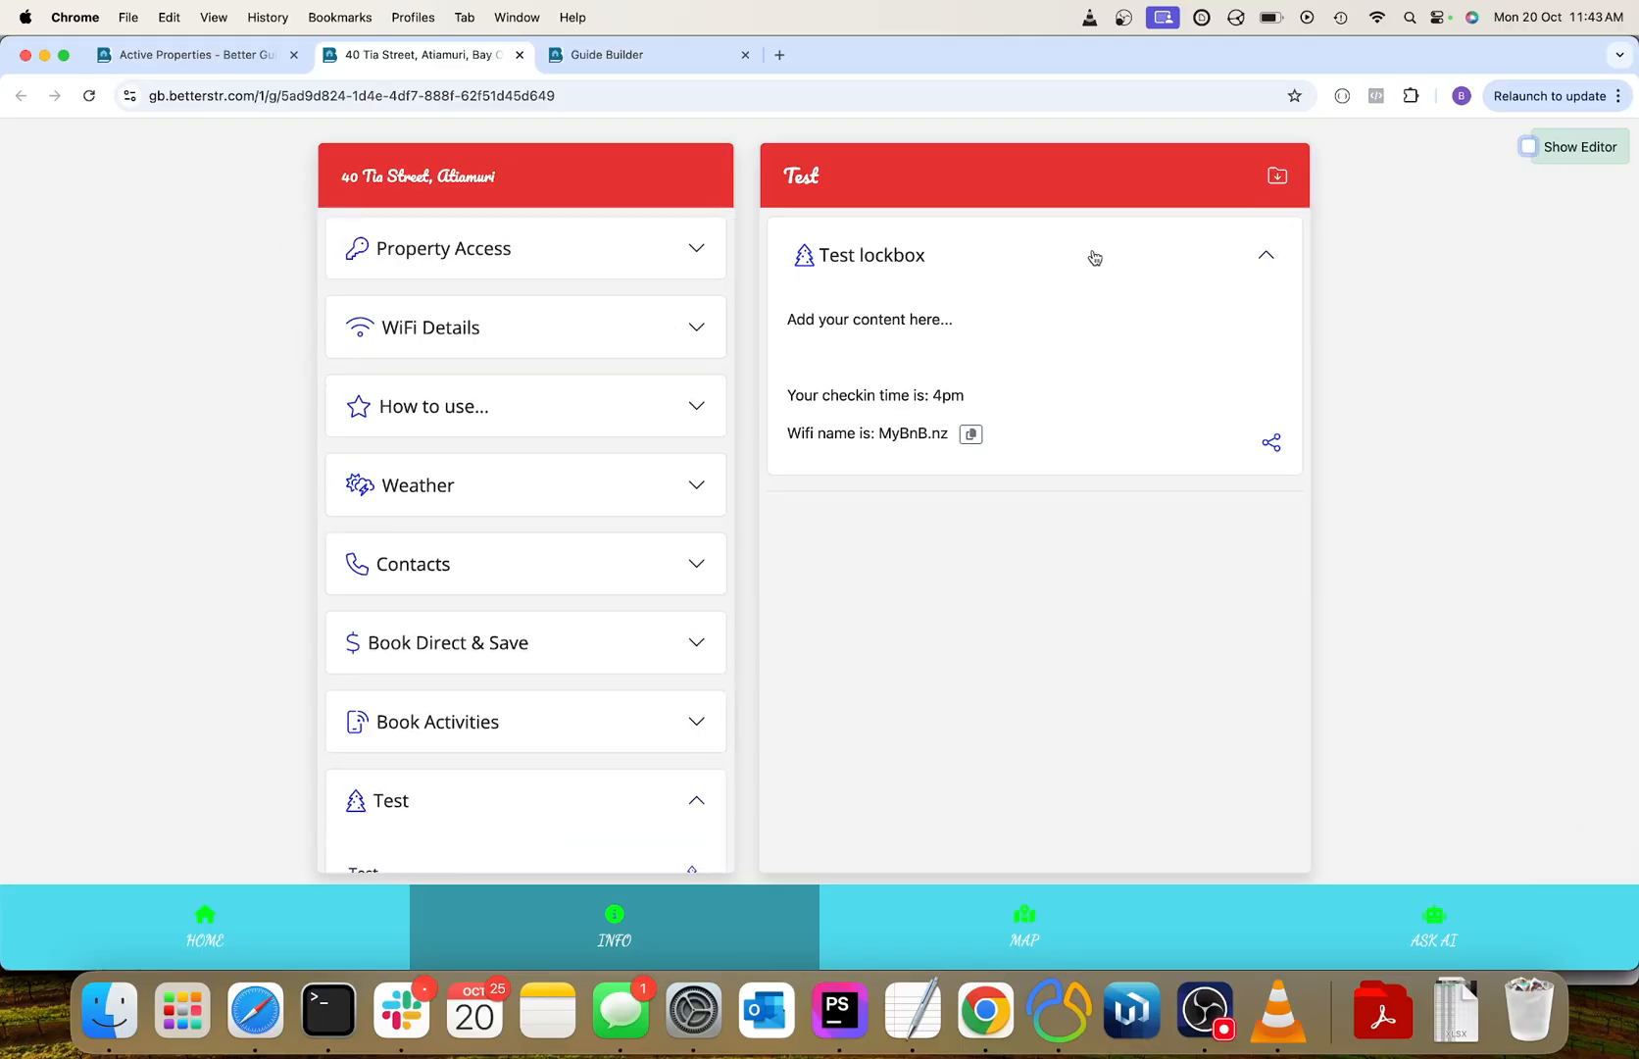